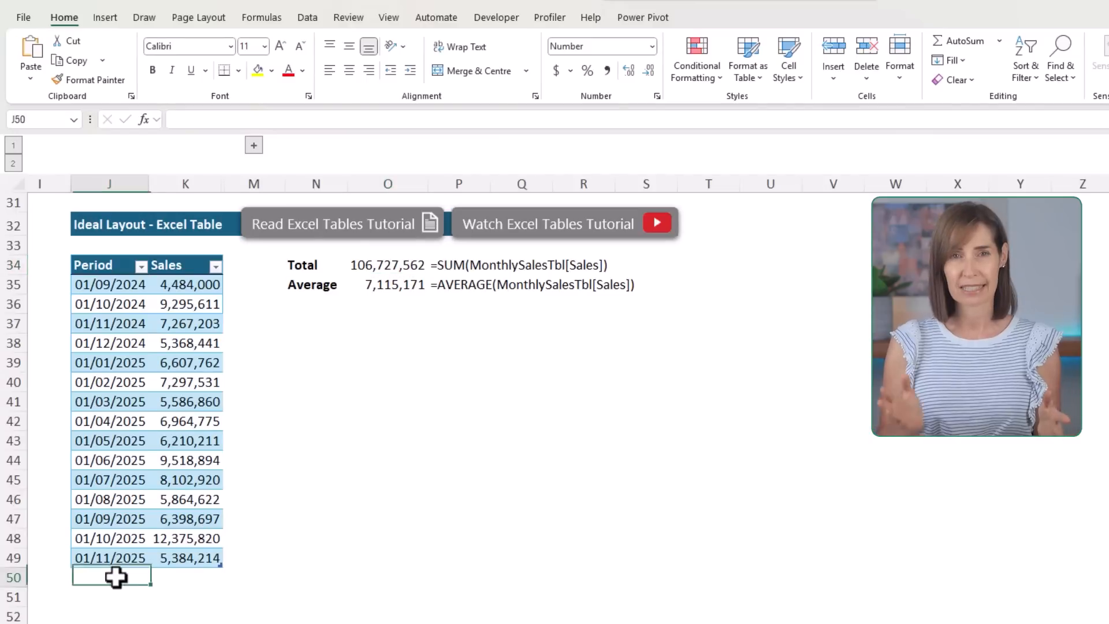
# Append the copied 01/12/2025 sales record below the last row of the Excel table and inspect the Total formula's references
pyautogui.write('01/12/2025\t11,998,788')
pyautogui.doubleClick(358, 266)
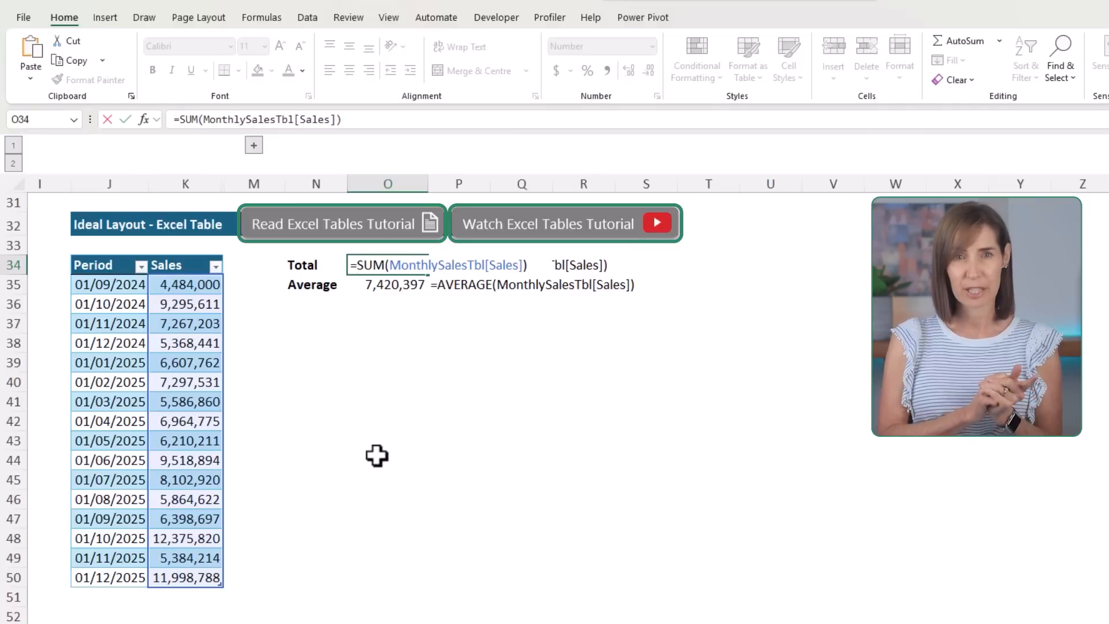
pyautogui.press('Escape')
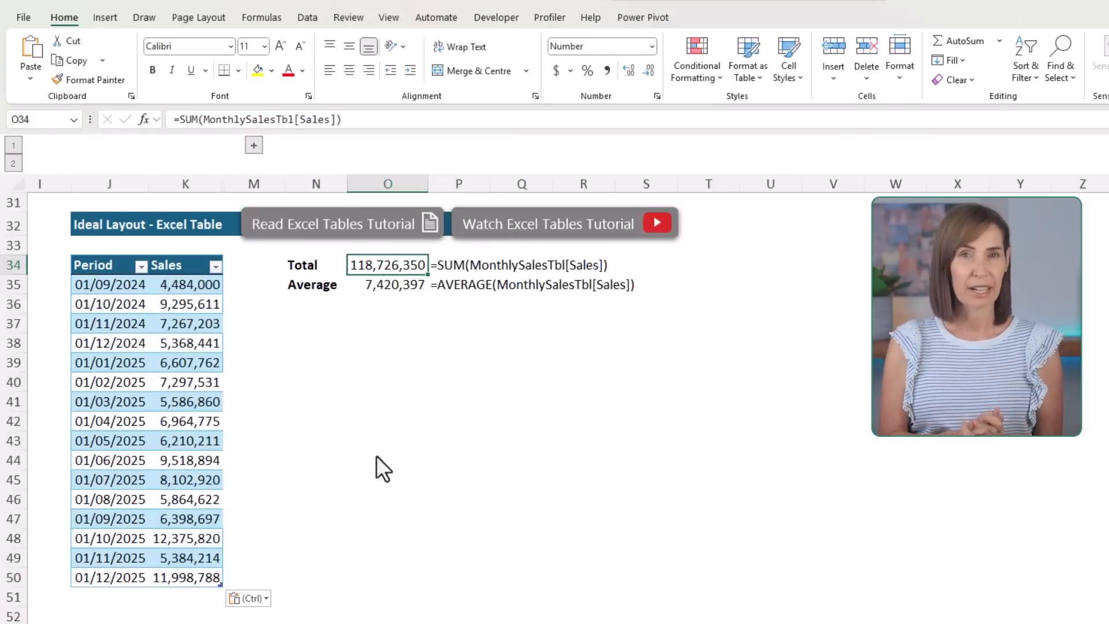
# Expand the grouped Running Total column of the Excel table and inspect its SCAN formula
pyautogui.click(253, 146)
pyautogui.click(277, 305)
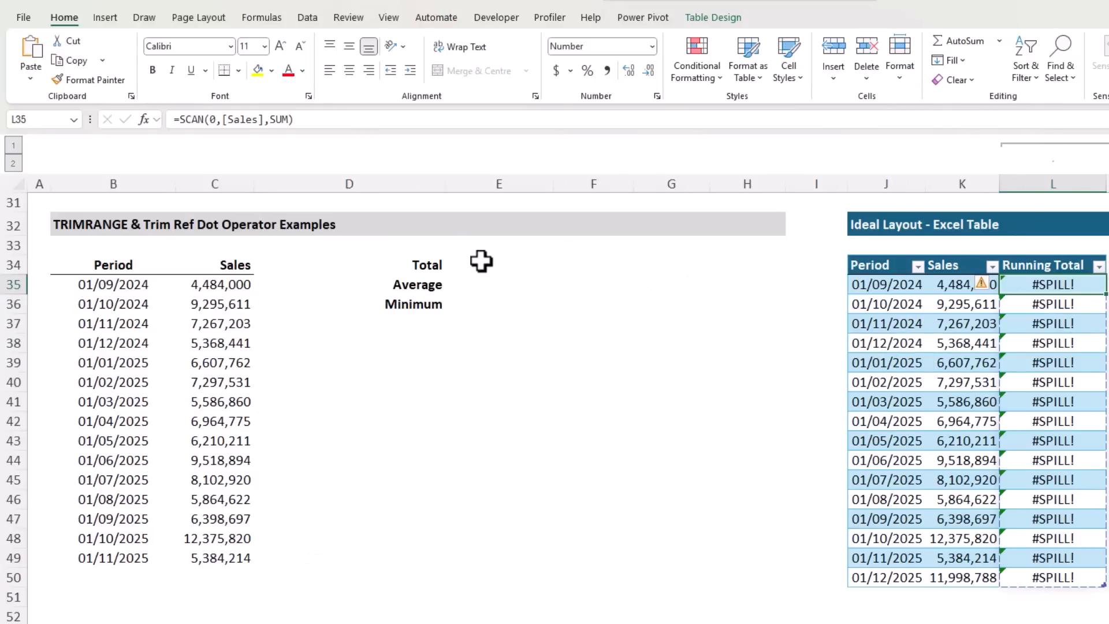
# Begin the Total formula in E34 with TRIMRANGE nested inside SUM
pyautogui.click(481, 263)
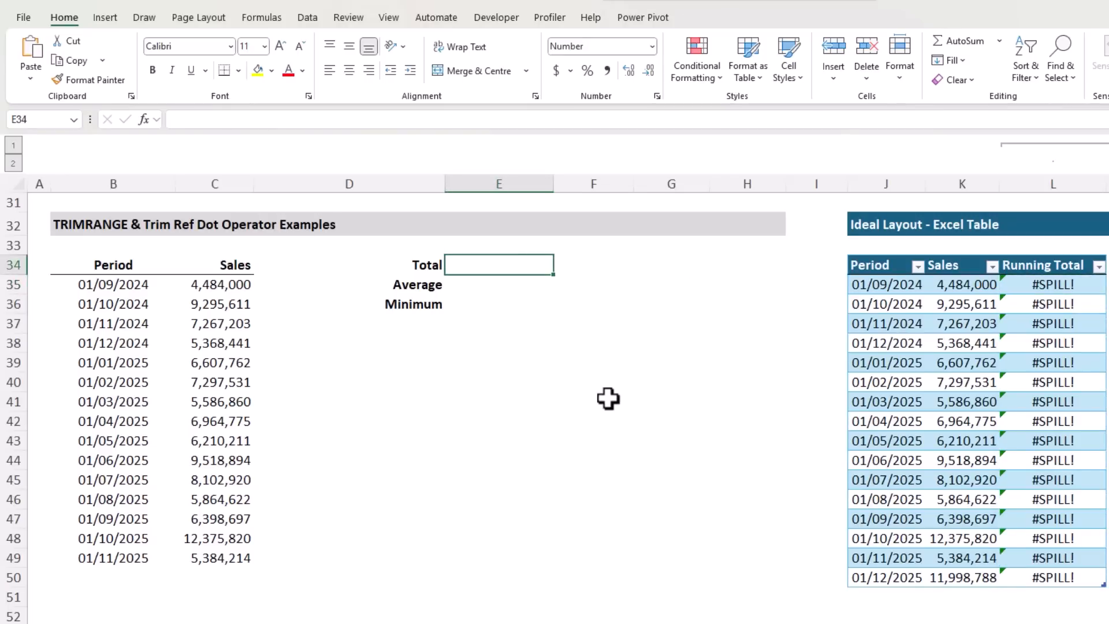
pyautogui.press('Down')
pyautogui.press('Down')
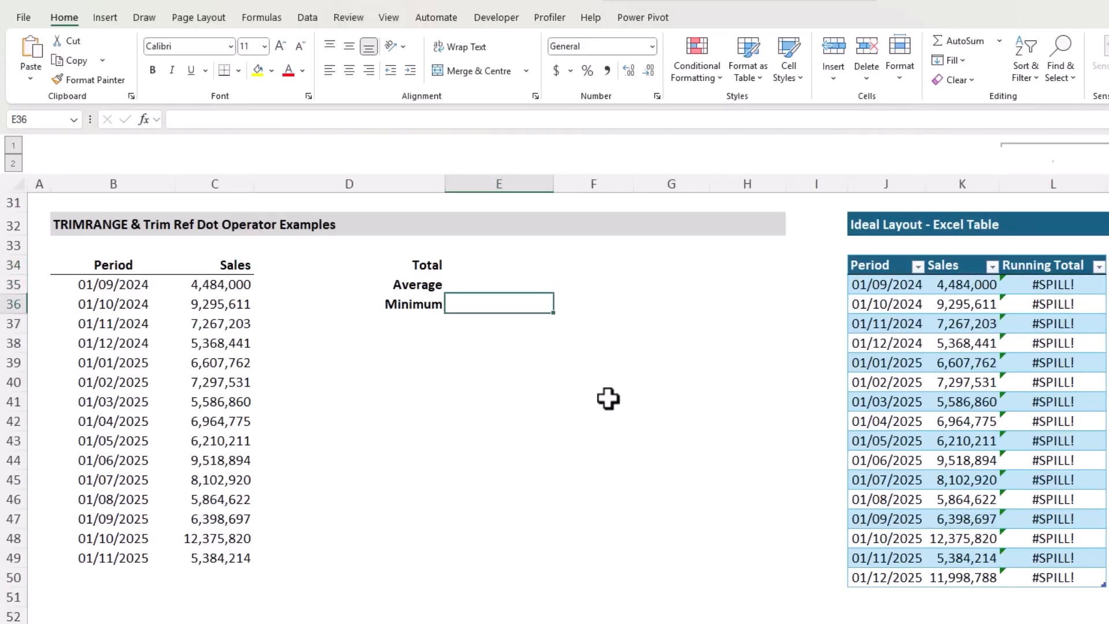
pyautogui.press('Up')
pyautogui.press('Up')
pyautogui.write('=sum')
pyautogui.press('Tab')
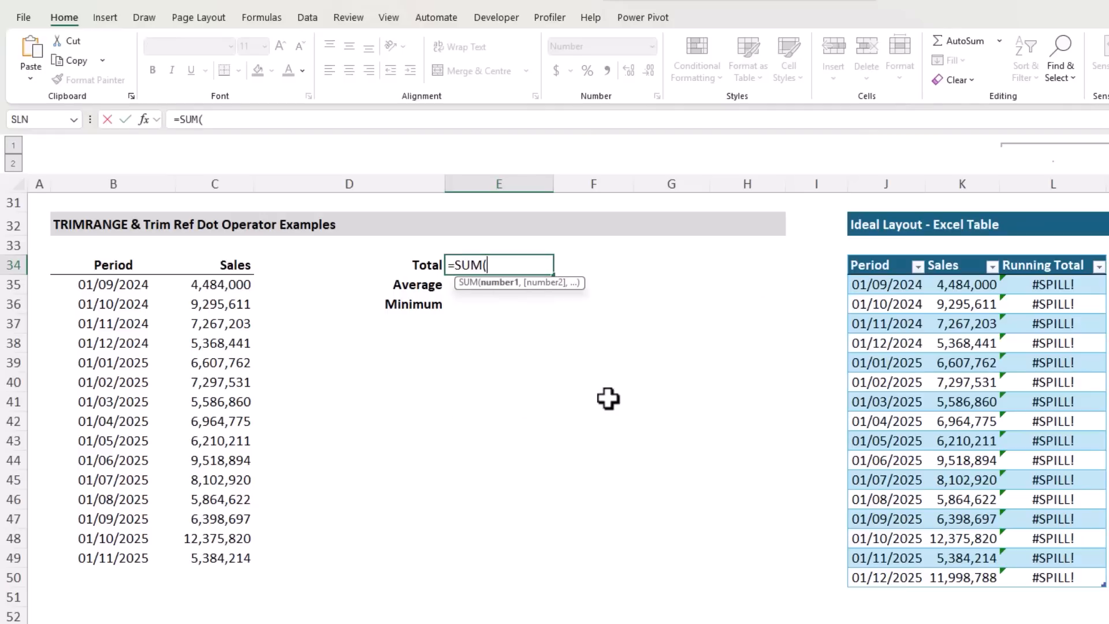
pyautogui.write('trimr')
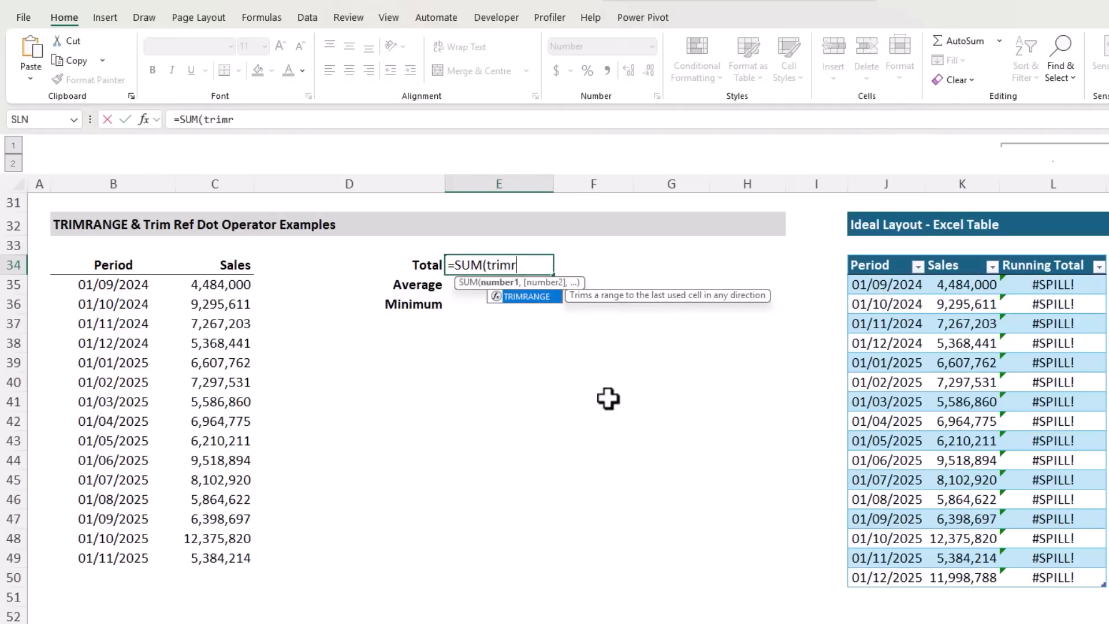
pyautogui.press('Tab')
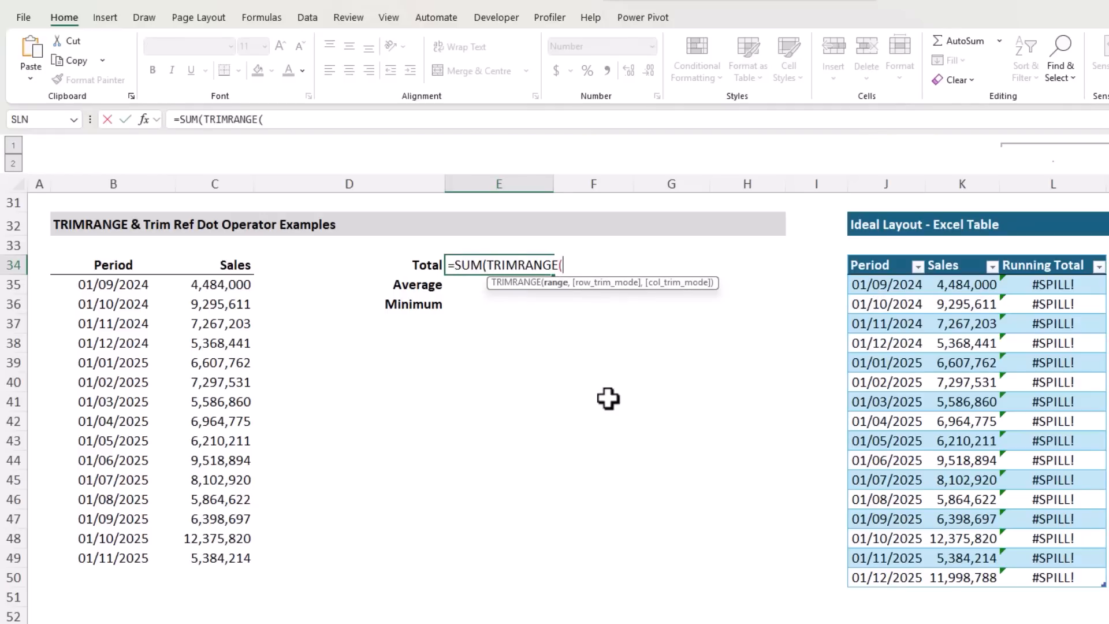
# Complete the Total formula with the range C35:C55 and default trim modes, giving =SUM(TRIMRANGE(C35:C55))
pyautogui.moveTo(243, 283); pyautogui.dragTo(232, 623)
pyautogui.moveTo(232, 549)
pyautogui.mouseDown()
pyautogui.moveTo(232, 559)
pyautogui.moveTo(249, 553)
pyautogui.mouseUp()
pyautogui.write(',')
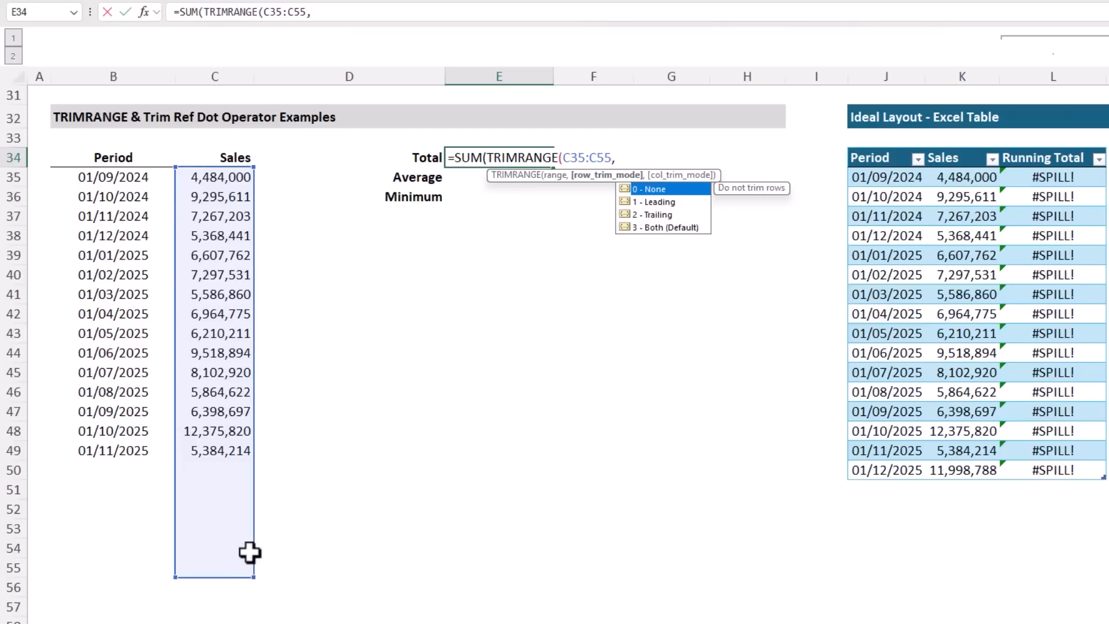
pyautogui.write(',')
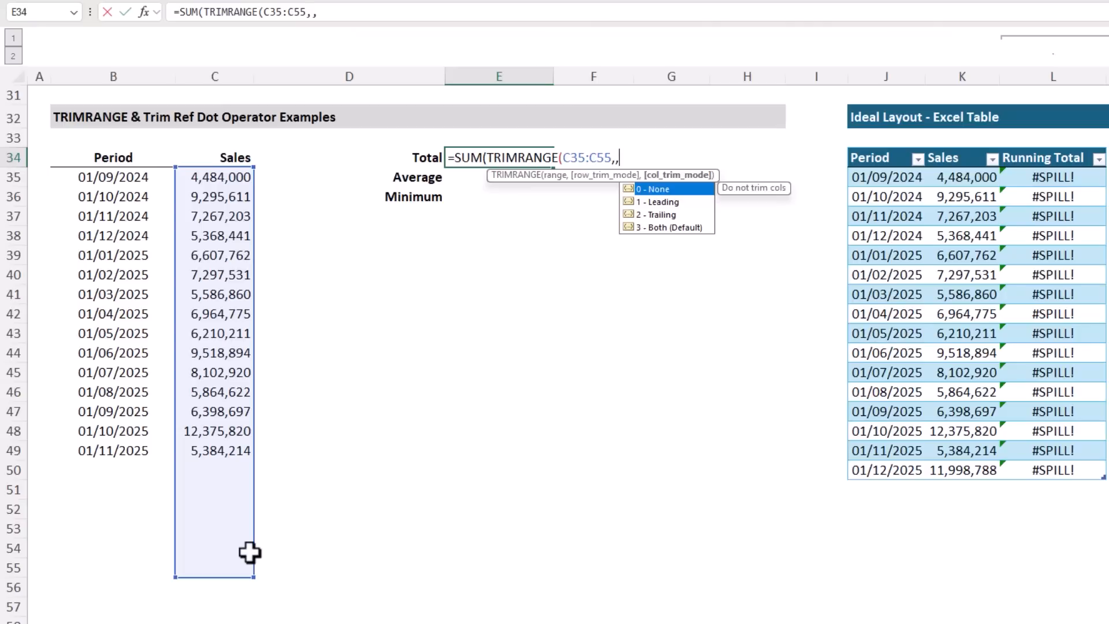
pyautogui.press('BackSpace')
pyautogui.press('BackSpace')
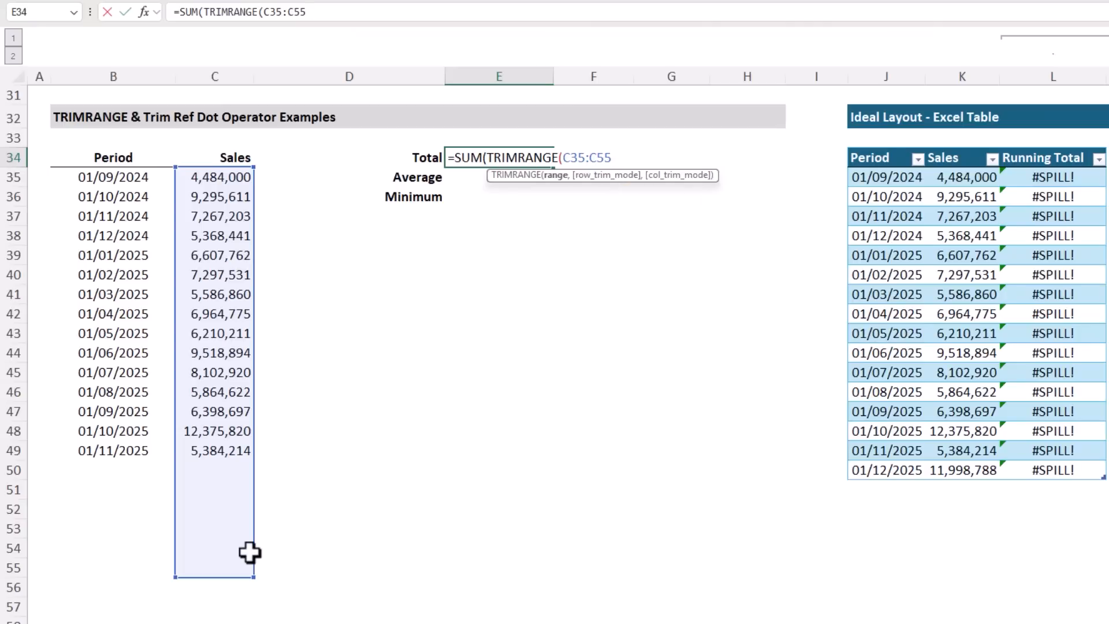
pyautogui.write('))')
pyautogui.press('Return')
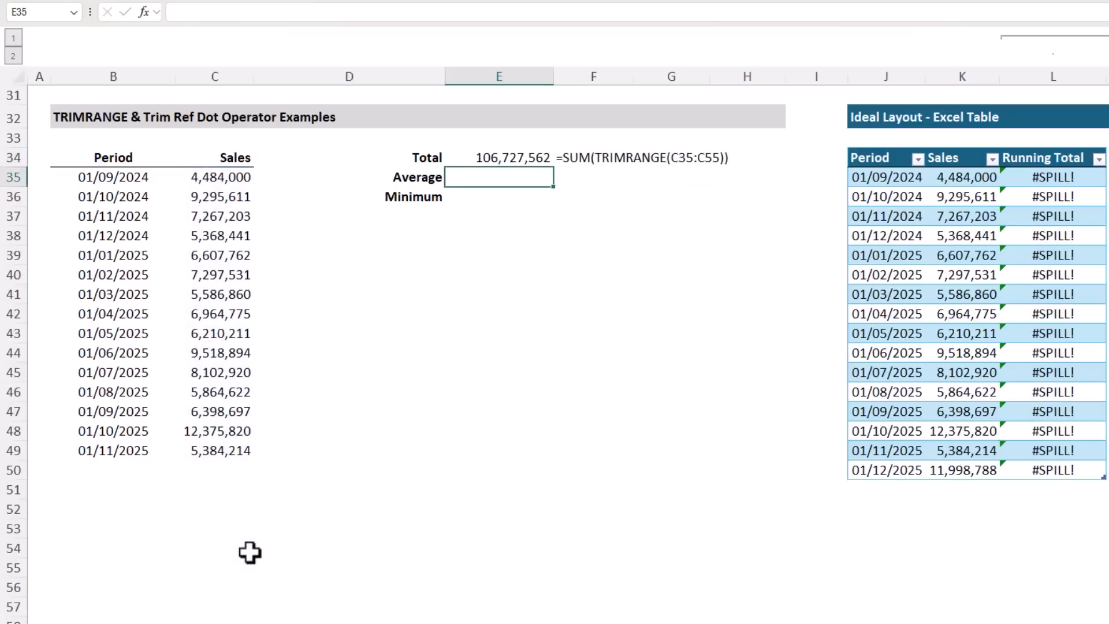
# Paste the copied 01/12/2025 record with sales of 11,998,788 into B50:C50, directly below the Period and Sales data
pyautogui.click(152, 471)
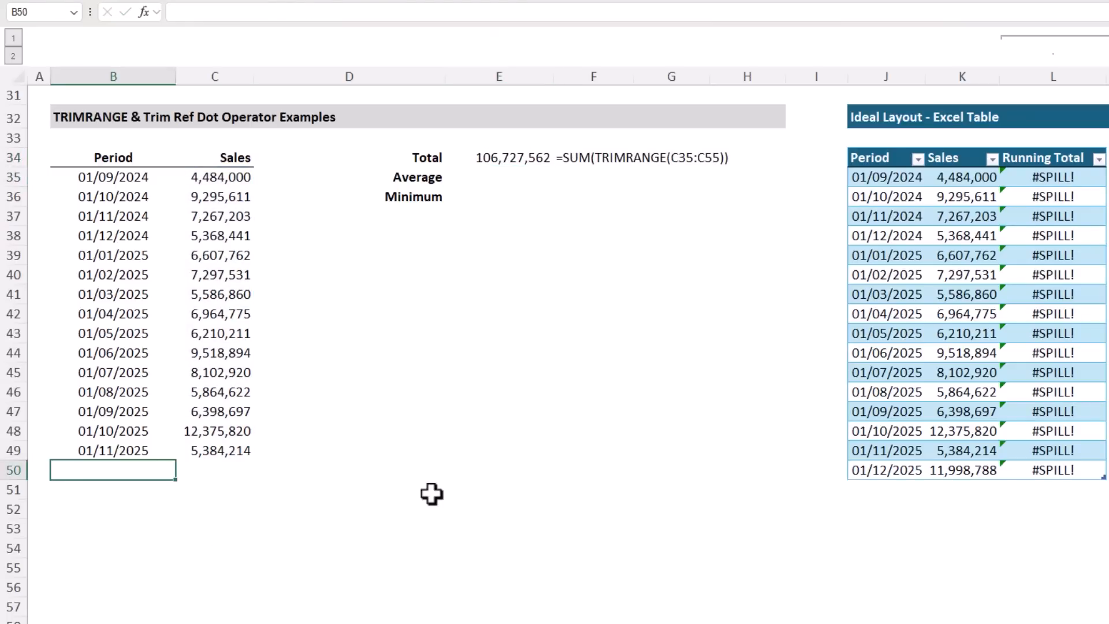
pyautogui.hotkey('shift', 'Right')
pyautogui.write('01/12/2025\t11,998,788')
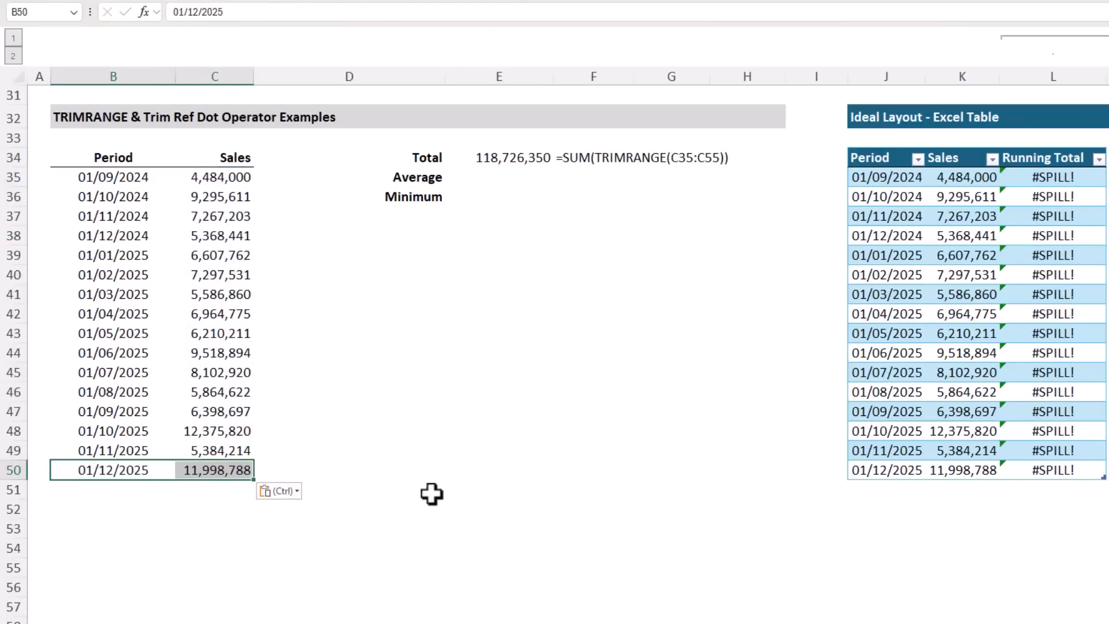
# Begin an AVERAGE formula in E35 using the Sales range C35:C55
pyautogui.click(492, 175)
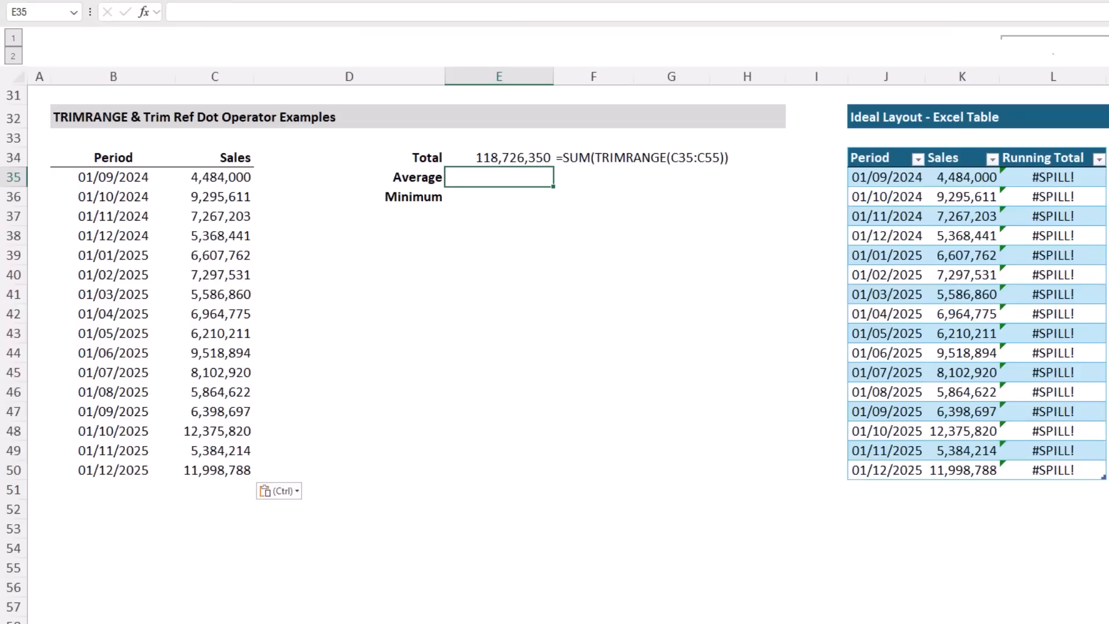
pyautogui.write('=')
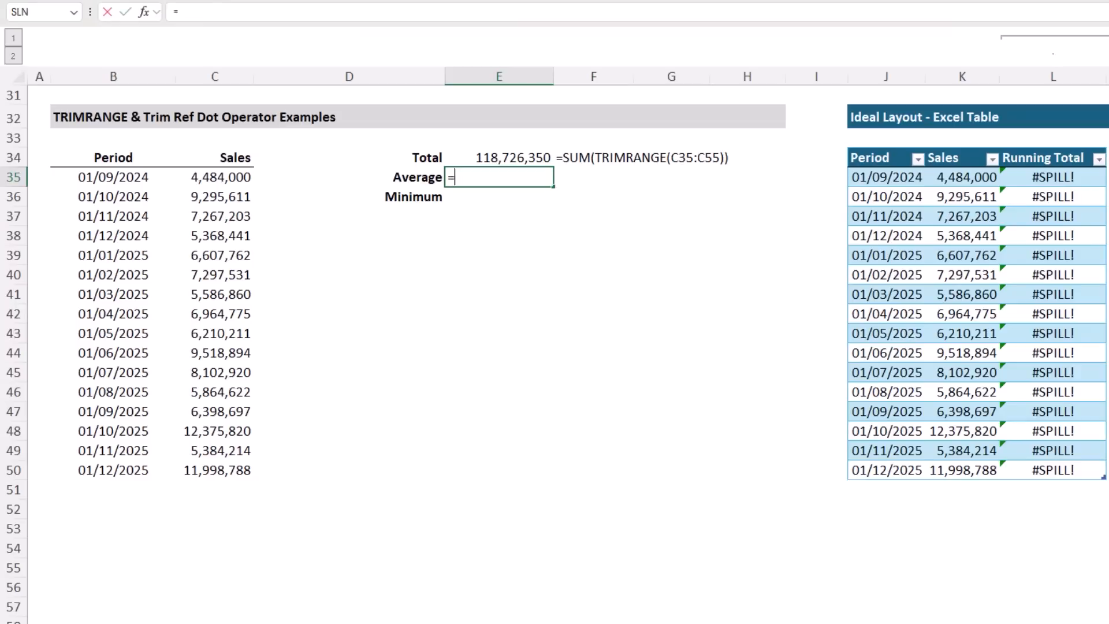
pyautogui.write('aver')
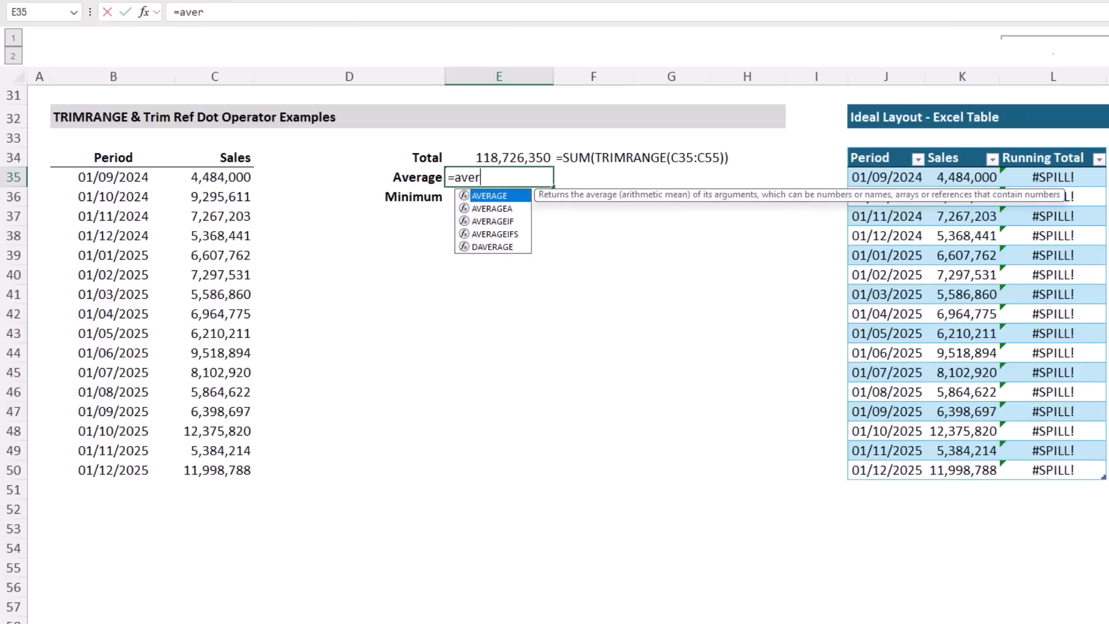
pyautogui.press('Tab')
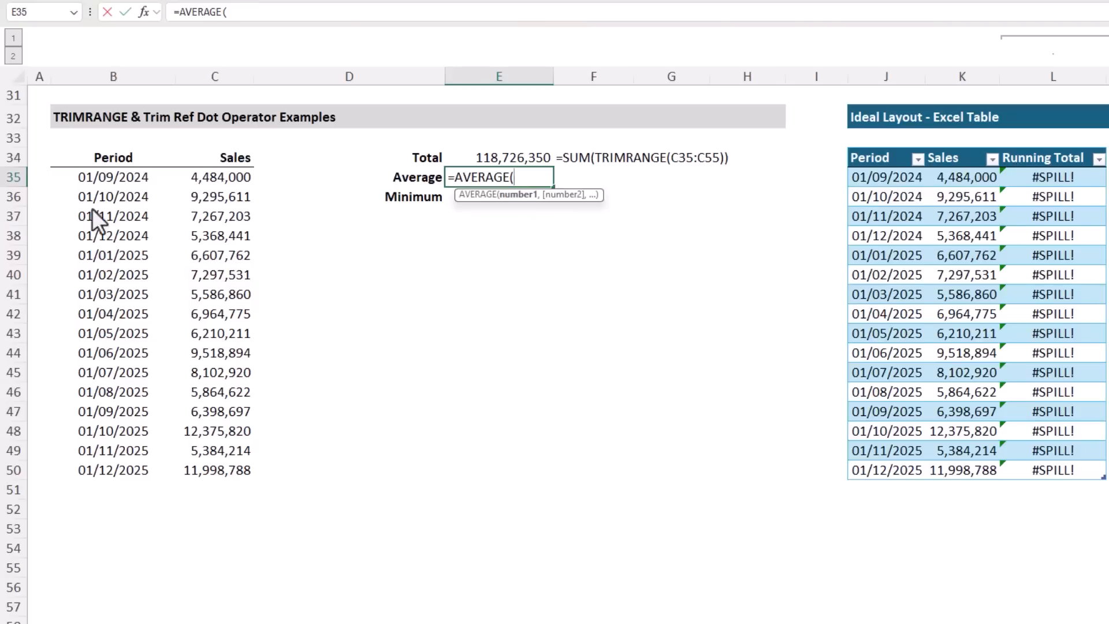
pyautogui.moveTo(193, 176); pyautogui.dragTo(190, 571)
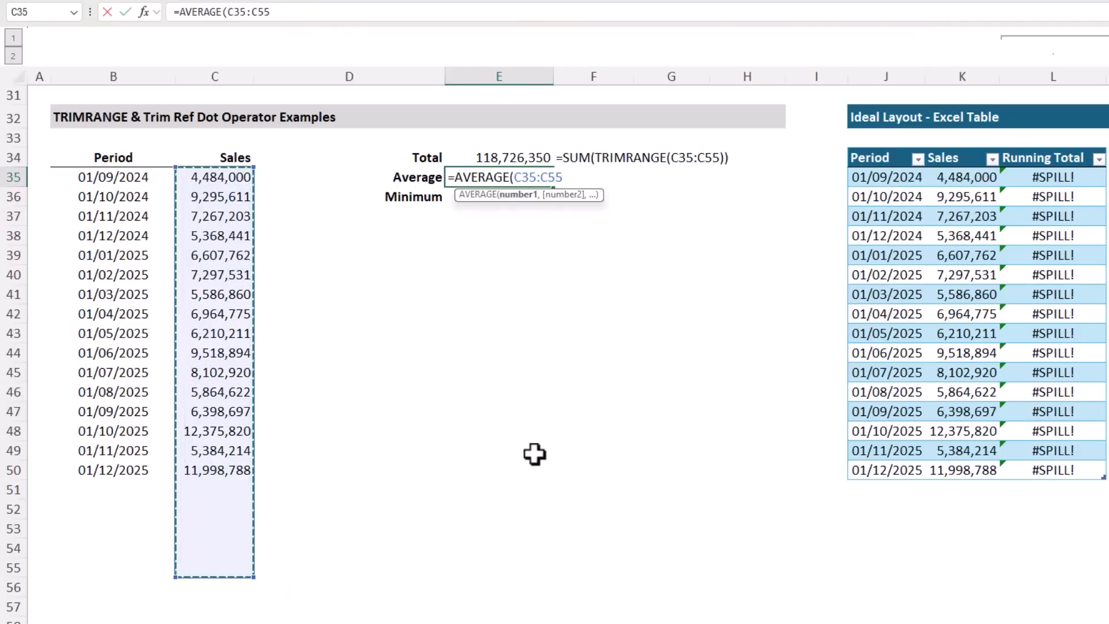
# Add the trailing-blank trim dot operator to the Average formula's range and complete it as =AVERAGE(C35:.C55)
pyautogui.click(542, 177)
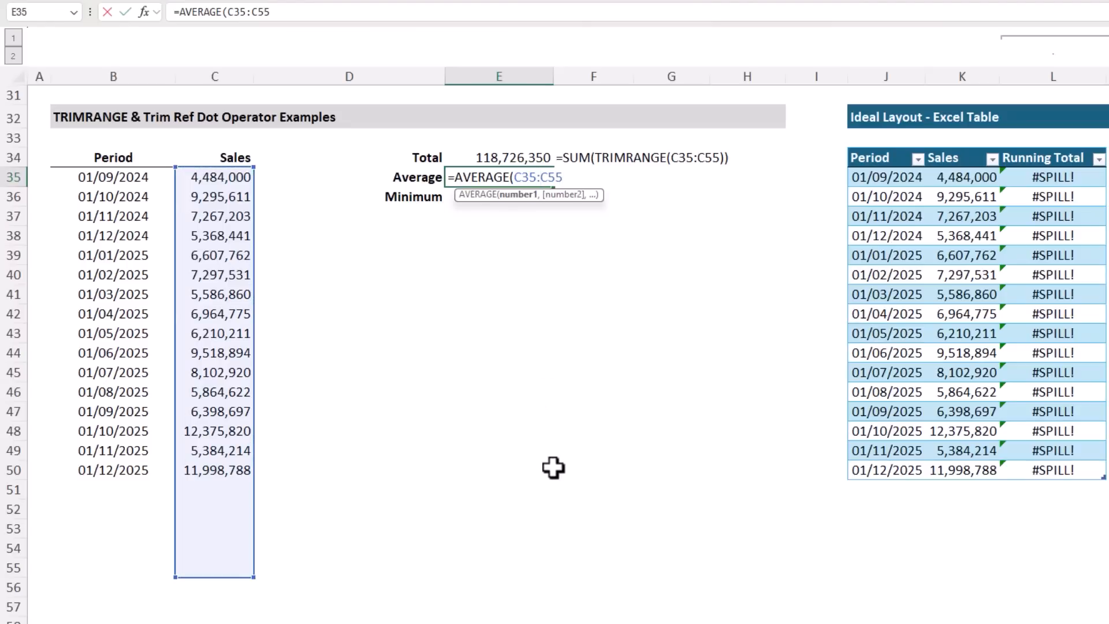
pyautogui.write('.:')
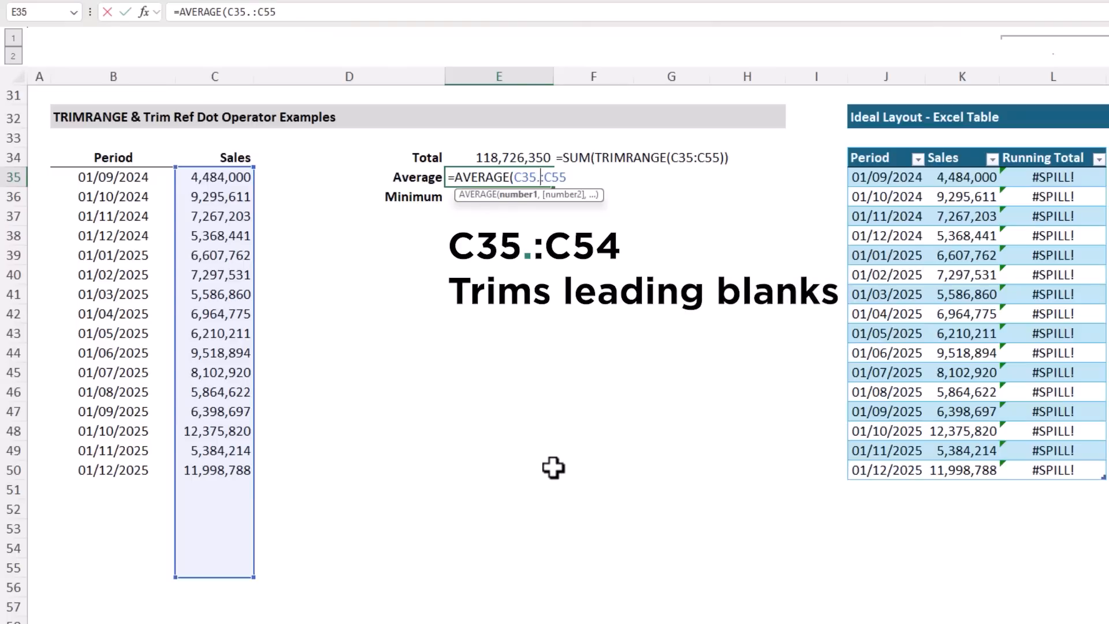
pyautogui.write('.')
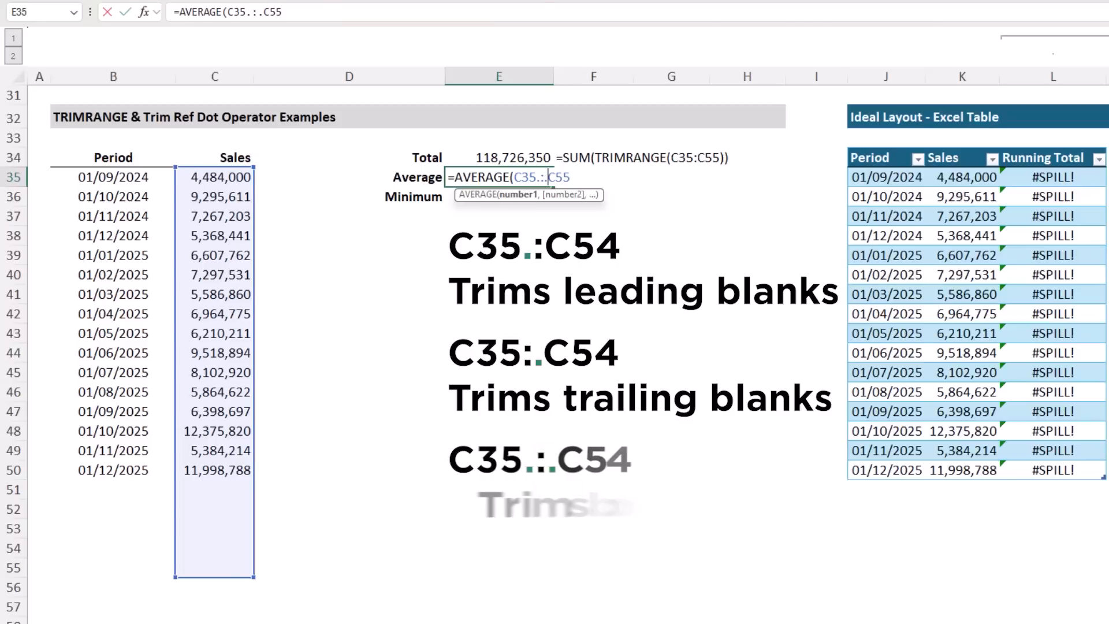
pyautogui.press('Left')
pyautogui.press('Left')
pyautogui.press('BackSpace')
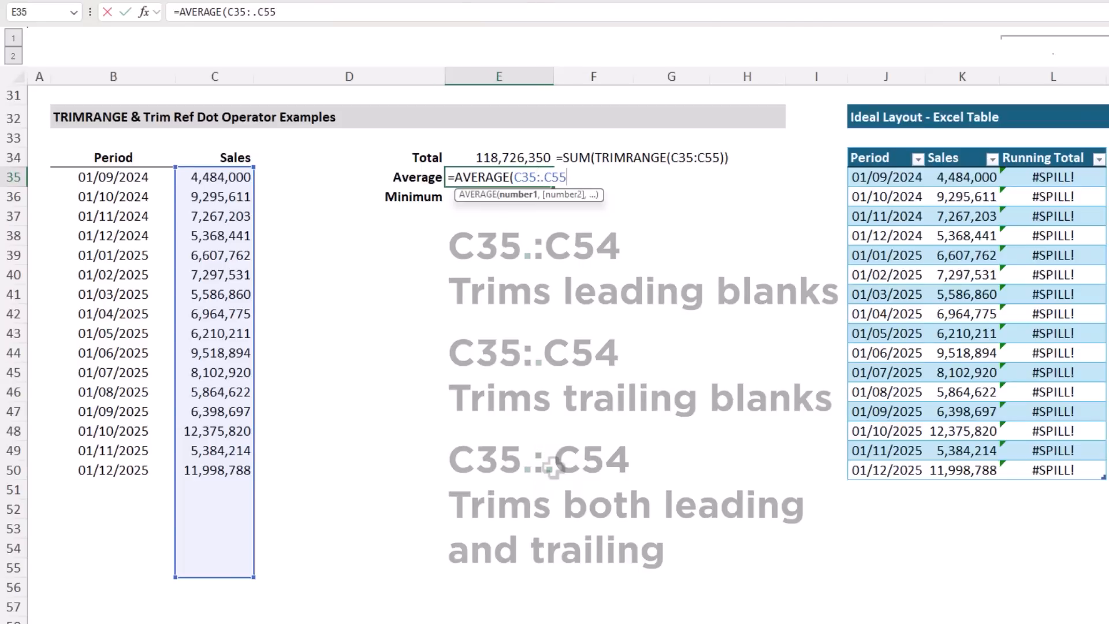
pyautogui.write(')')
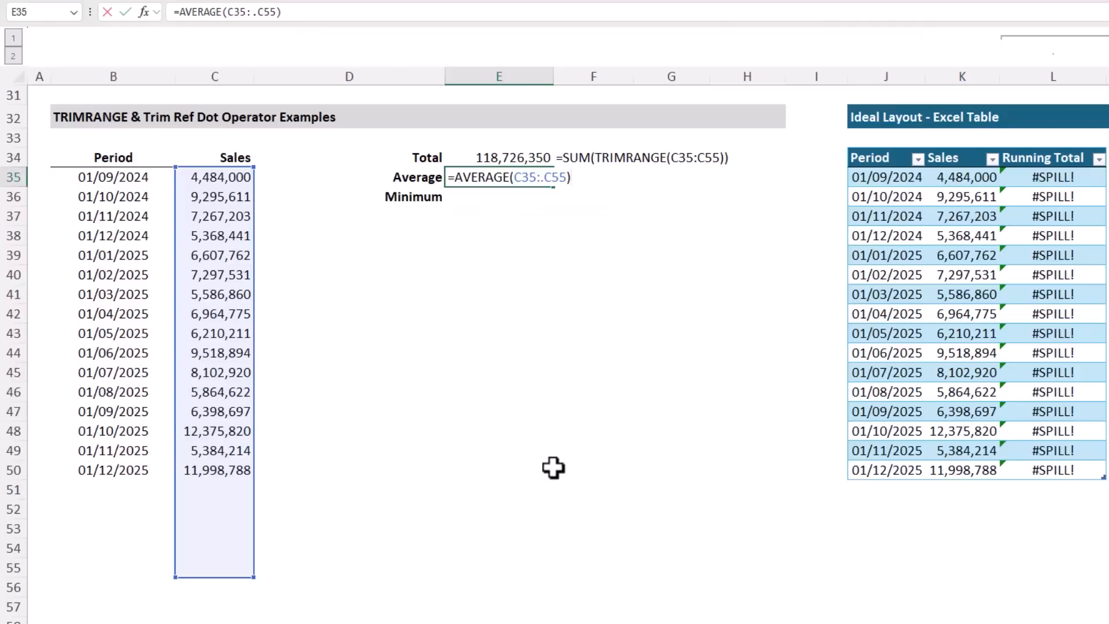
pyautogui.press('Return')
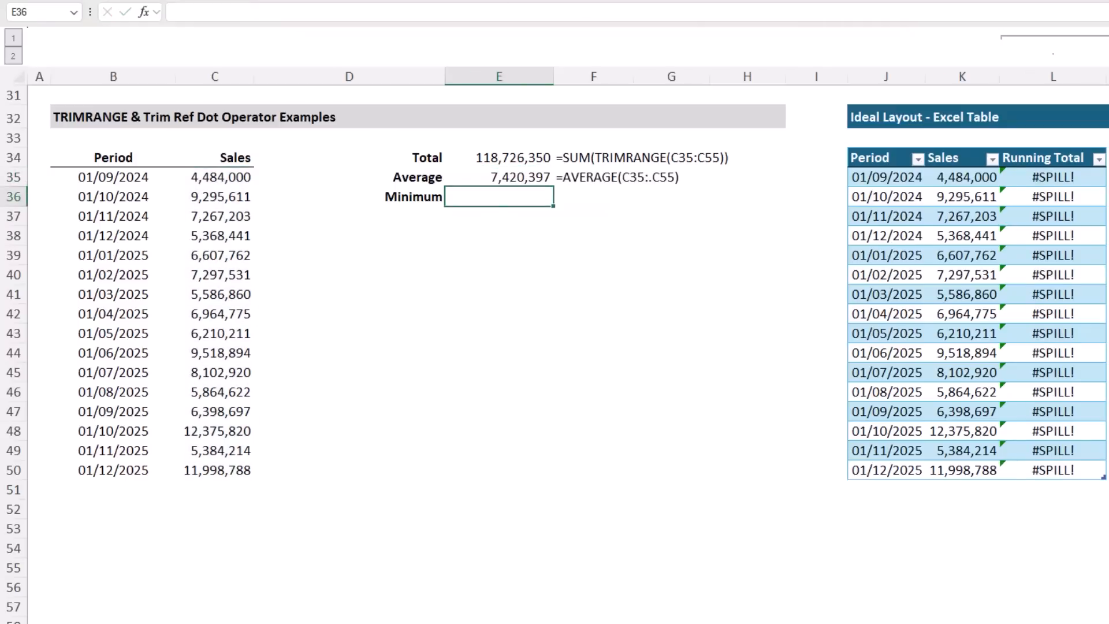
pyautogui.press('Up')
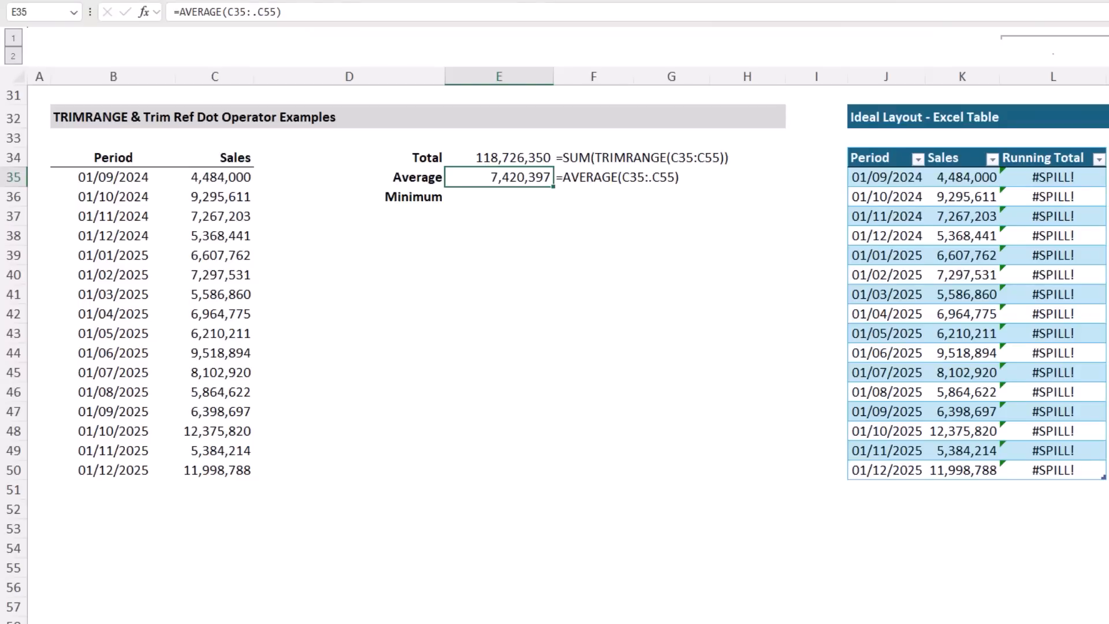
pyautogui.press('Down')
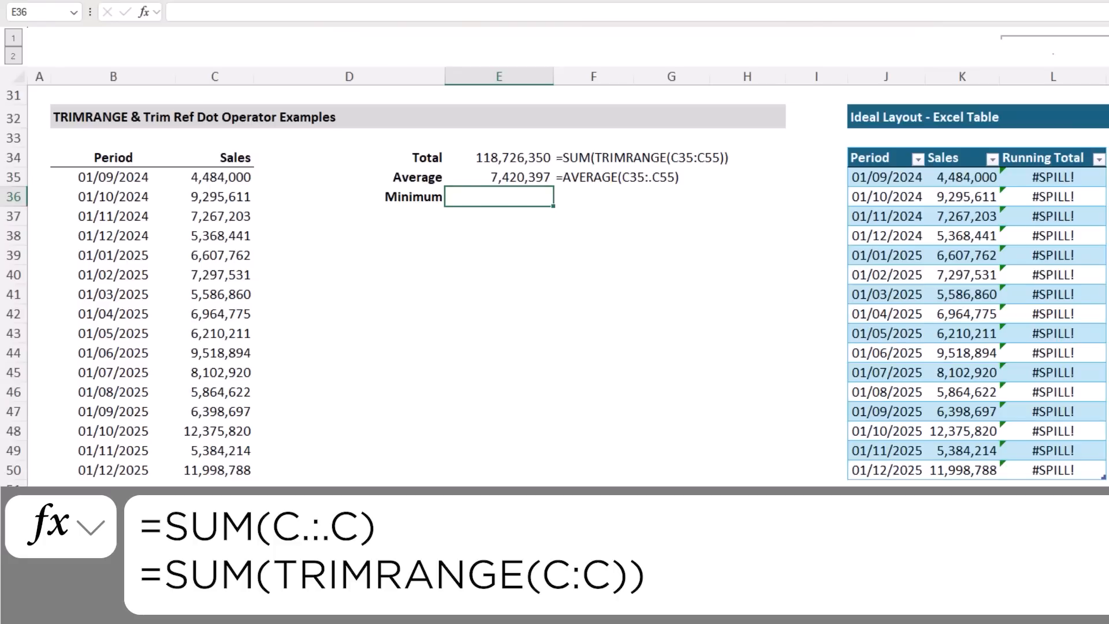
pyautogui.press('Left')
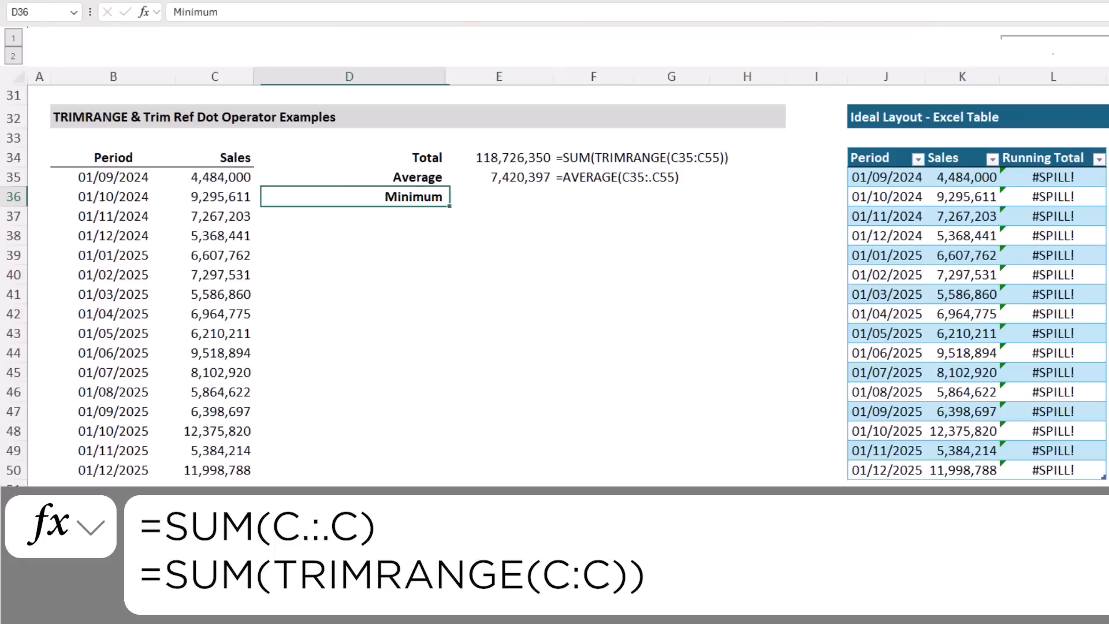
pyautogui.press('Right')
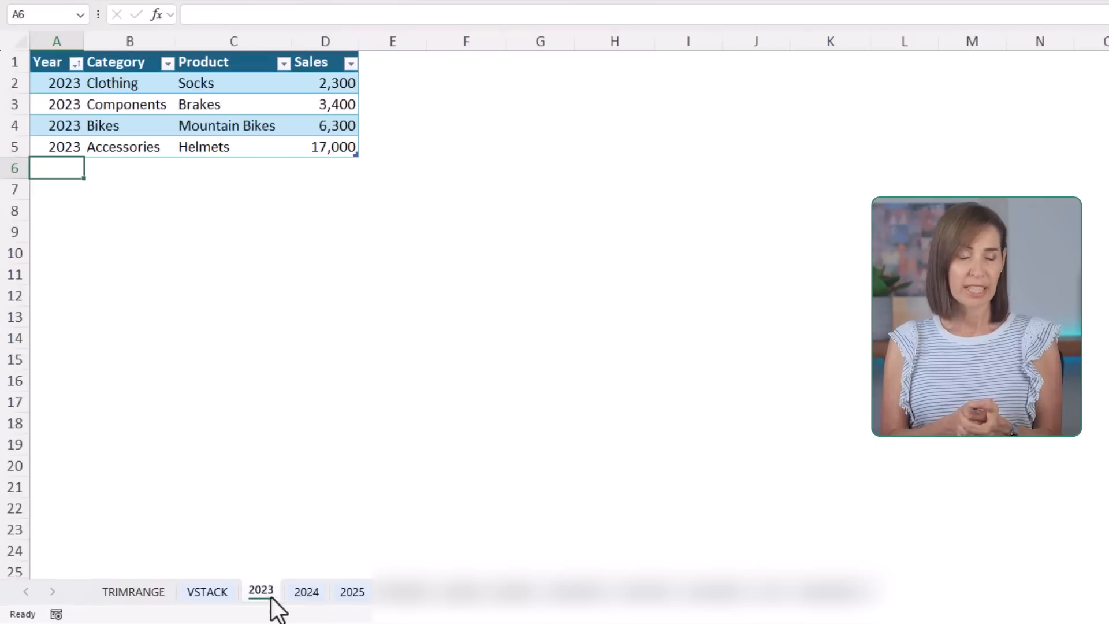
# Look over the yearly sales tables on the 2023, 2024 and 2025 sheets
pyautogui.click(260, 595)
pyautogui.click(307, 595)
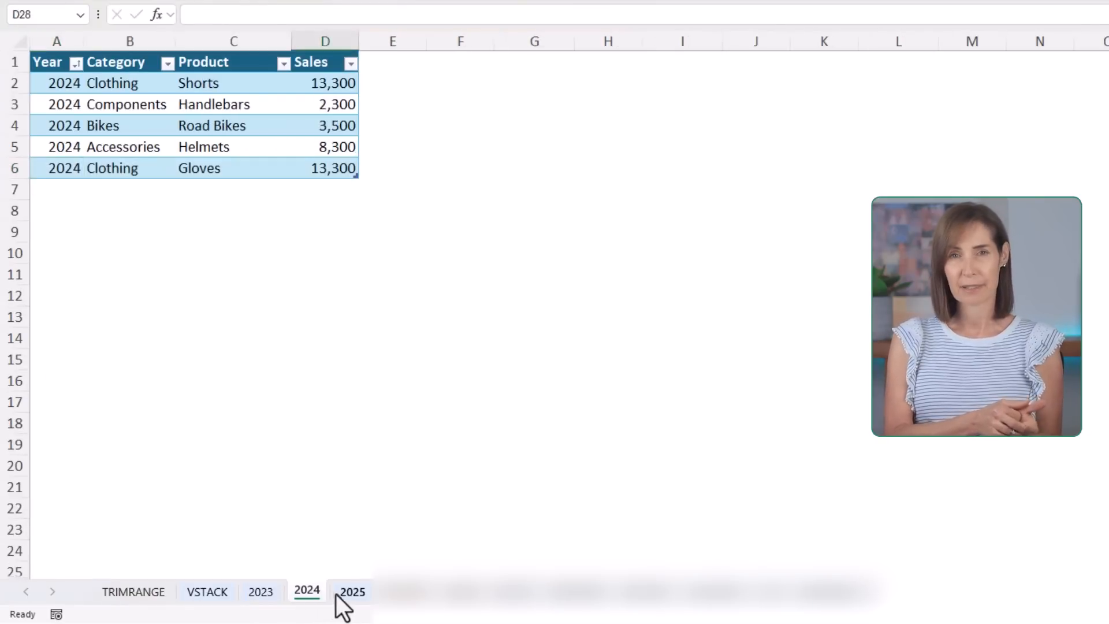
pyautogui.click(351, 595)
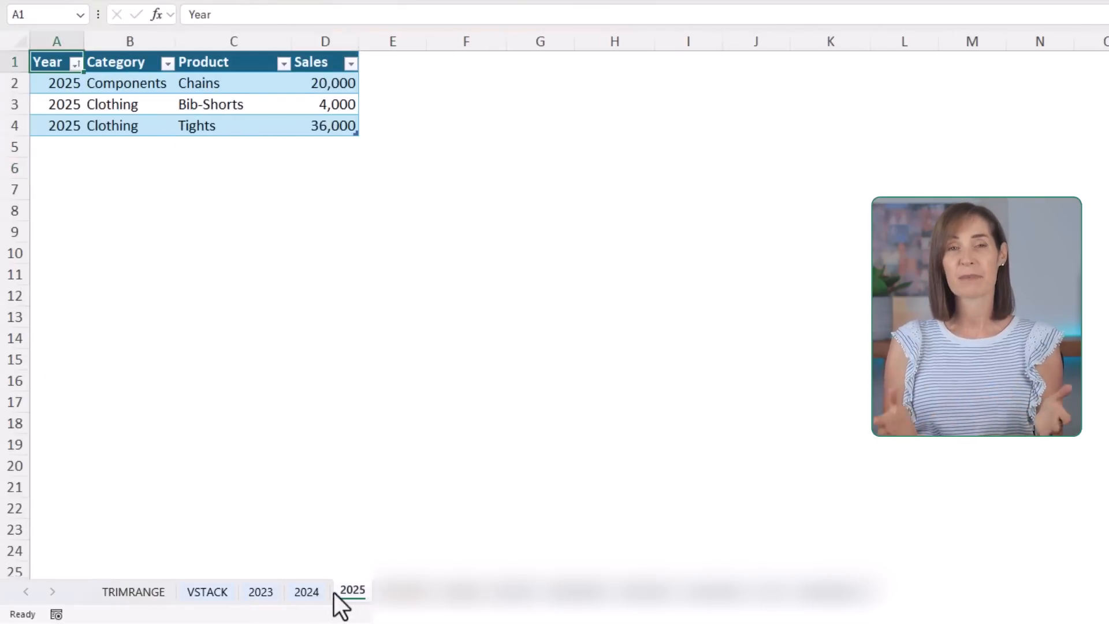
# On the VSTACK sheet, begin a VSTACK formula in B31 with all of Source Data Table 1, headers included, as the first array
pyautogui.click(206, 595)
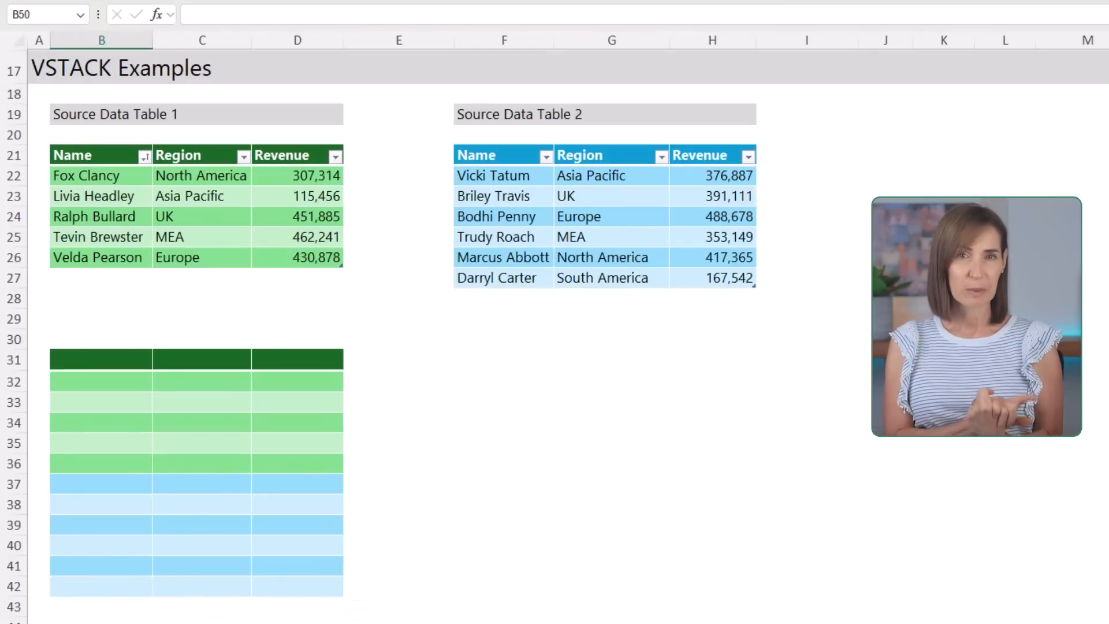
pyautogui.click(107, 358)
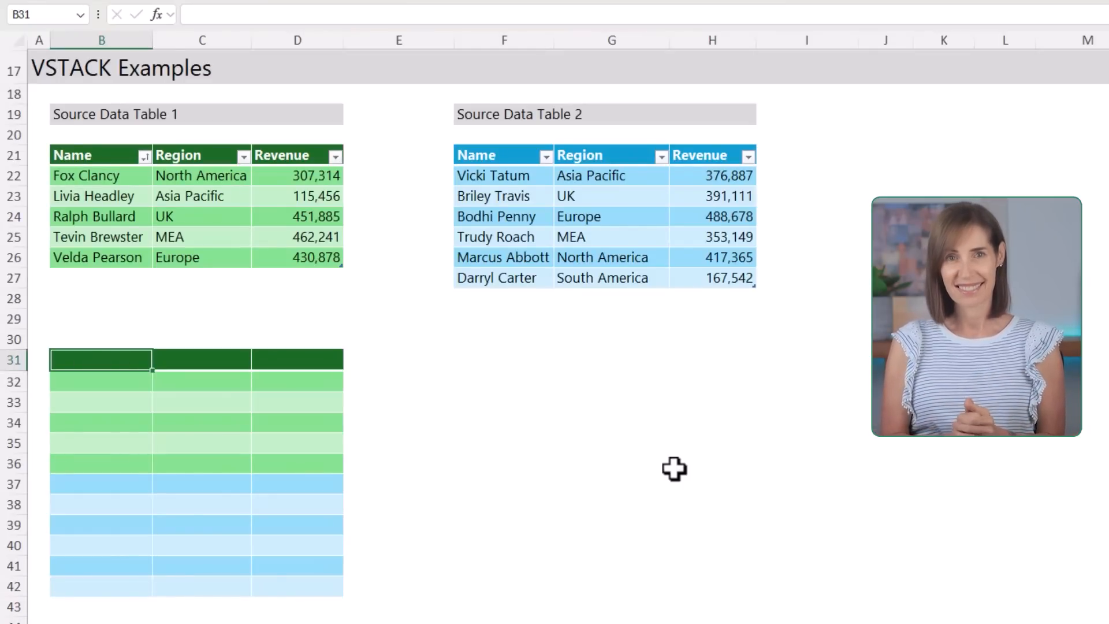
pyautogui.write('=vs')
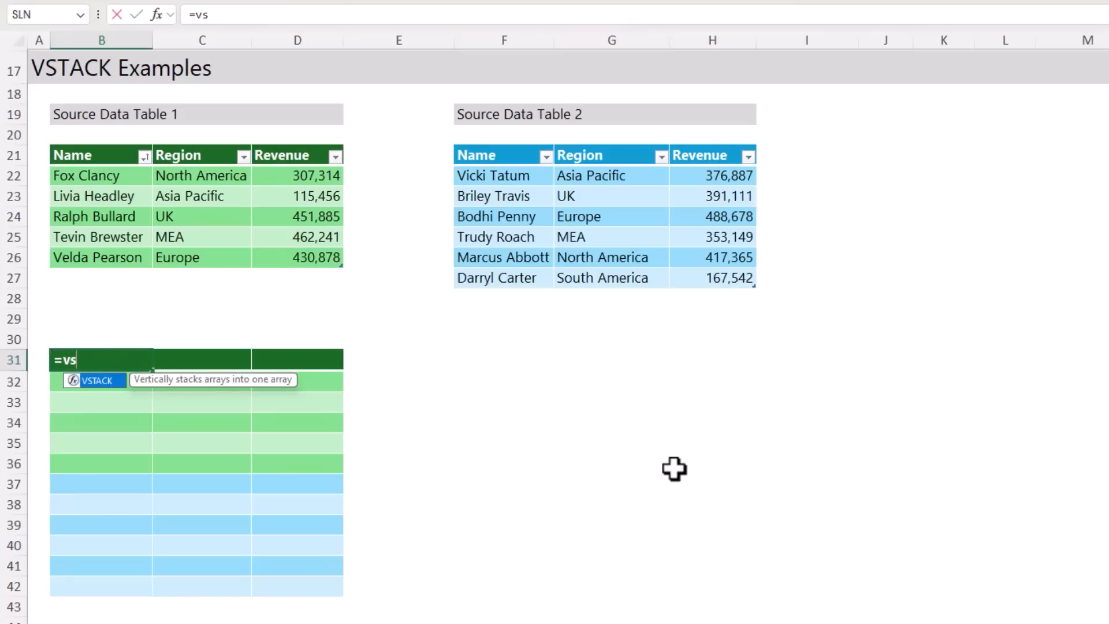
pyautogui.press('Tab')
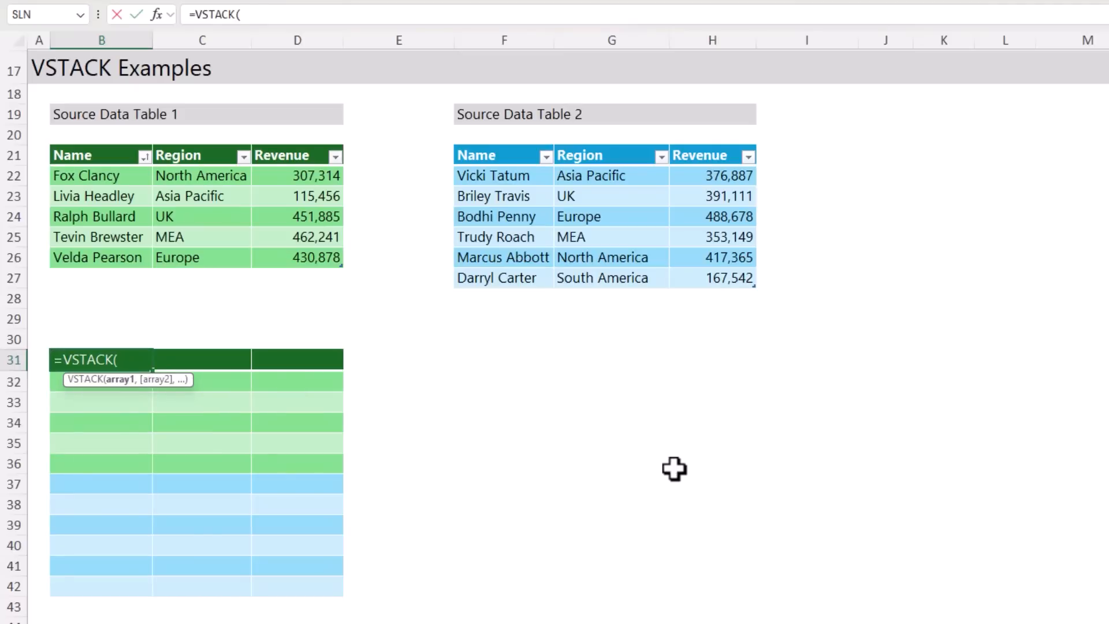
pyautogui.moveTo(102, 154); pyautogui.dragTo(289, 256)
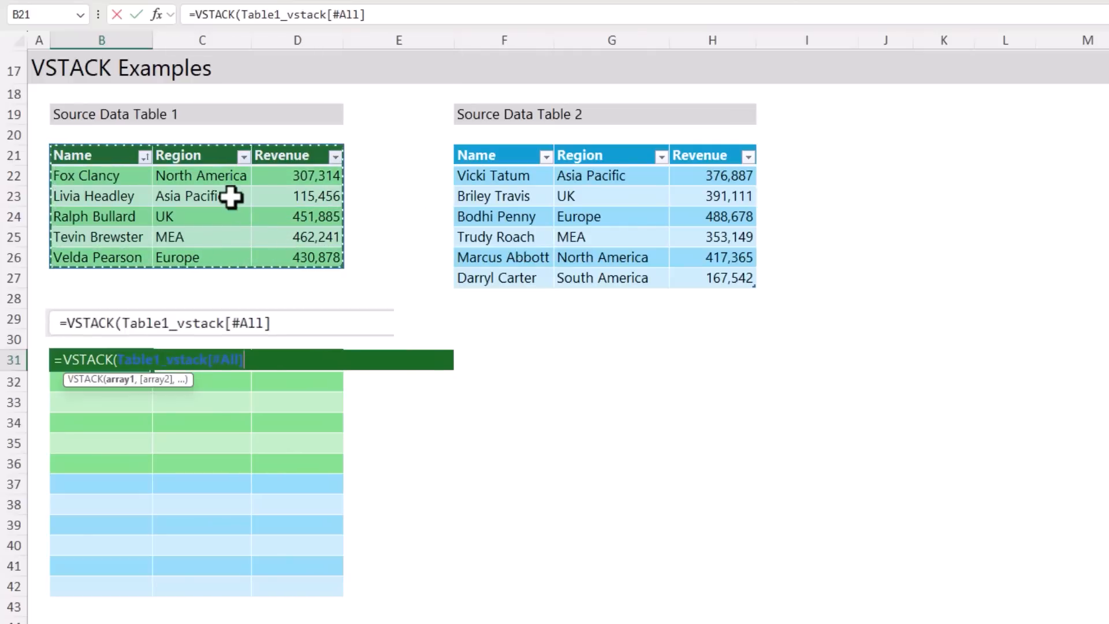
# Add Source Data Table 2 without its headers as the second array, completing =VSTACK(Table1_vstack[#All],Table2_vstack)
pyautogui.write(',')
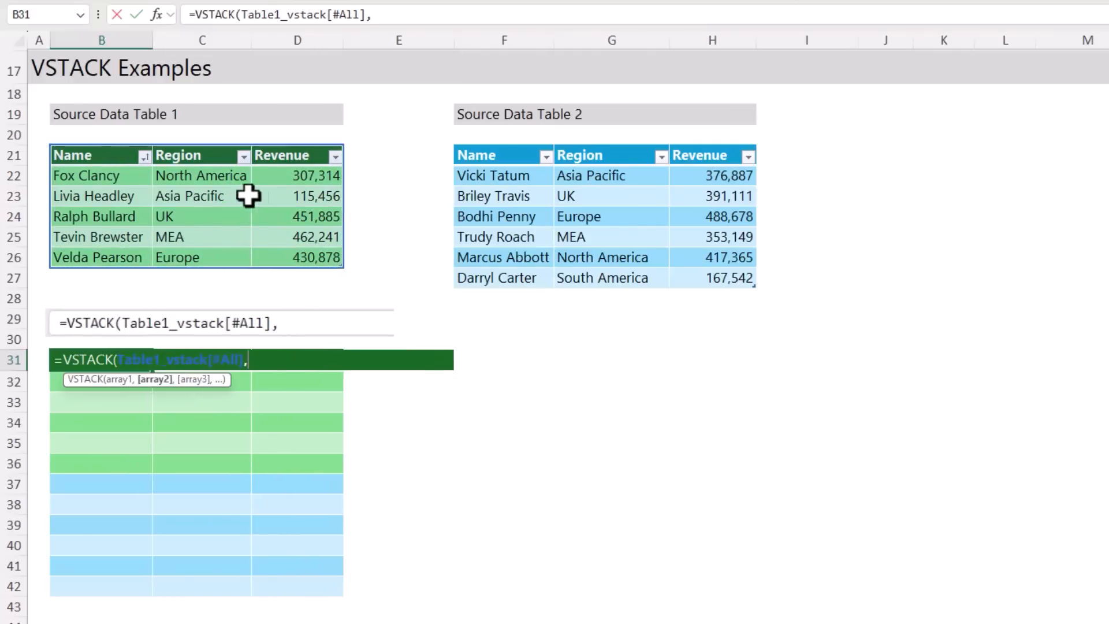
pyautogui.moveTo(459, 174); pyautogui.dragTo(706, 284)
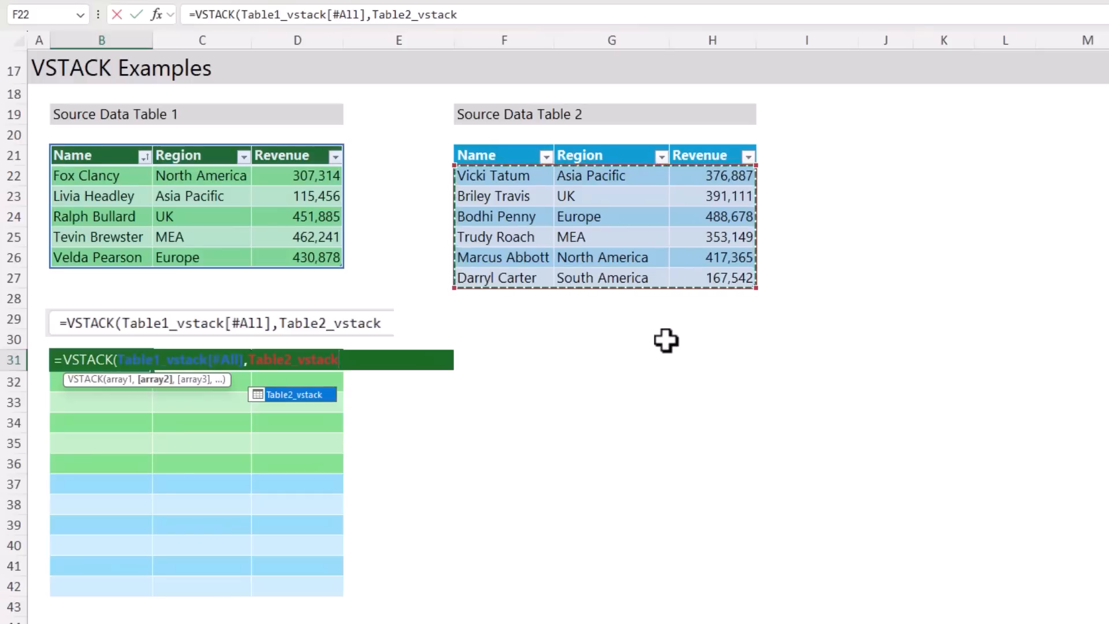
pyautogui.write(')')
pyautogui.press('Return')
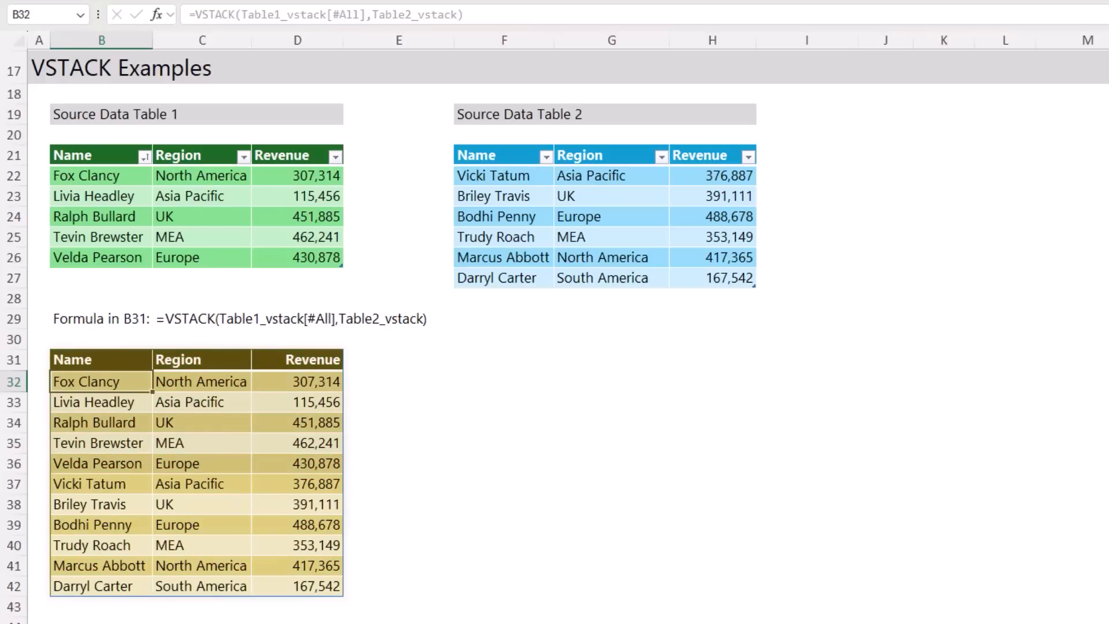
pyautogui.press('Up')
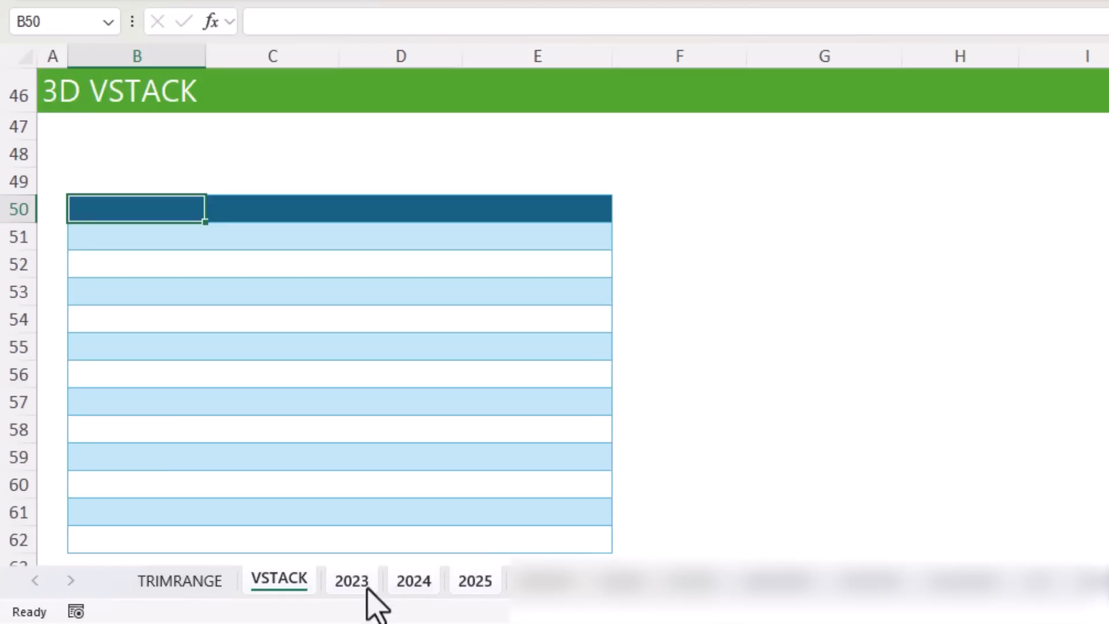
# Compare the layout and length of the sales tables on the 2023, 2024 and 2025 sheets
pyautogui.click(364, 592)
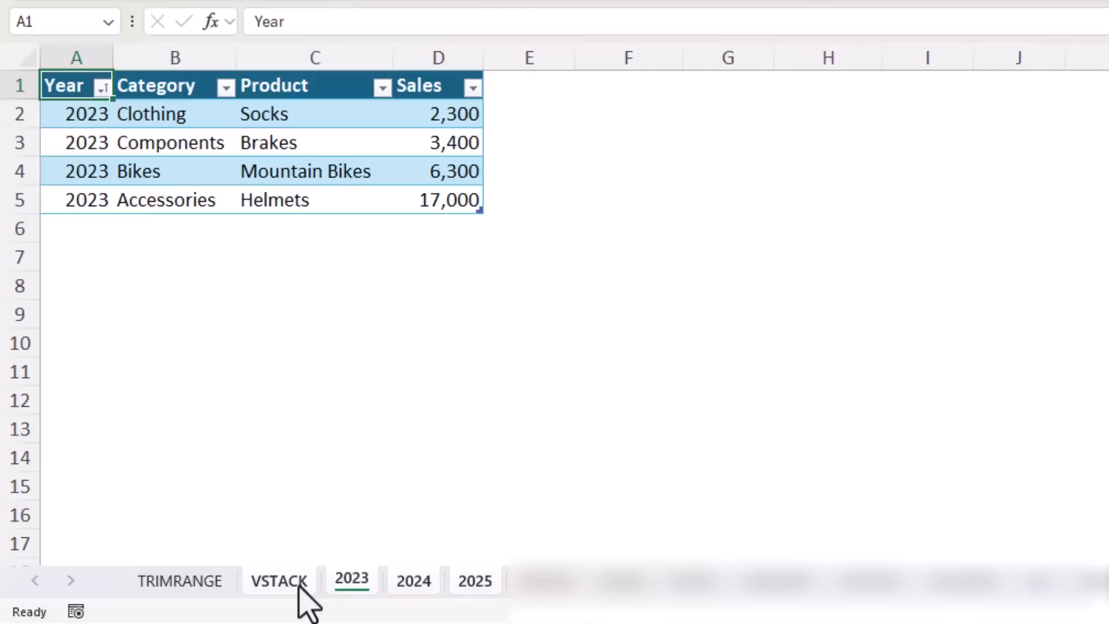
pyautogui.hotkey('ctrl', 'pagedown')
pyautogui.hotkey('ctrl', 'pagedown')
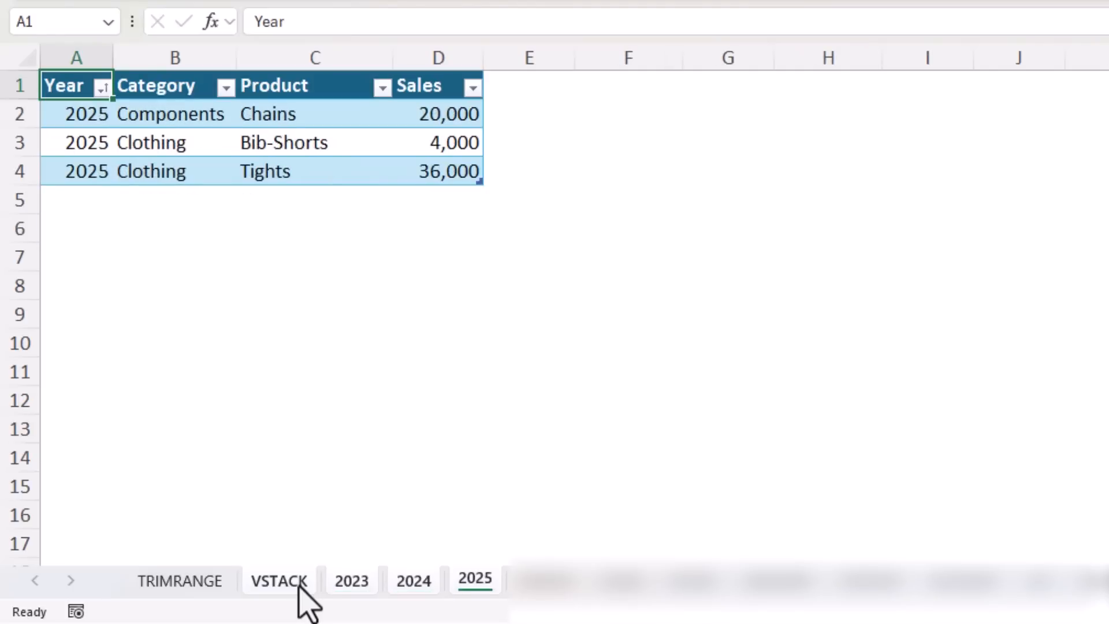
pyautogui.hotkey('ctrl', 'pageup')
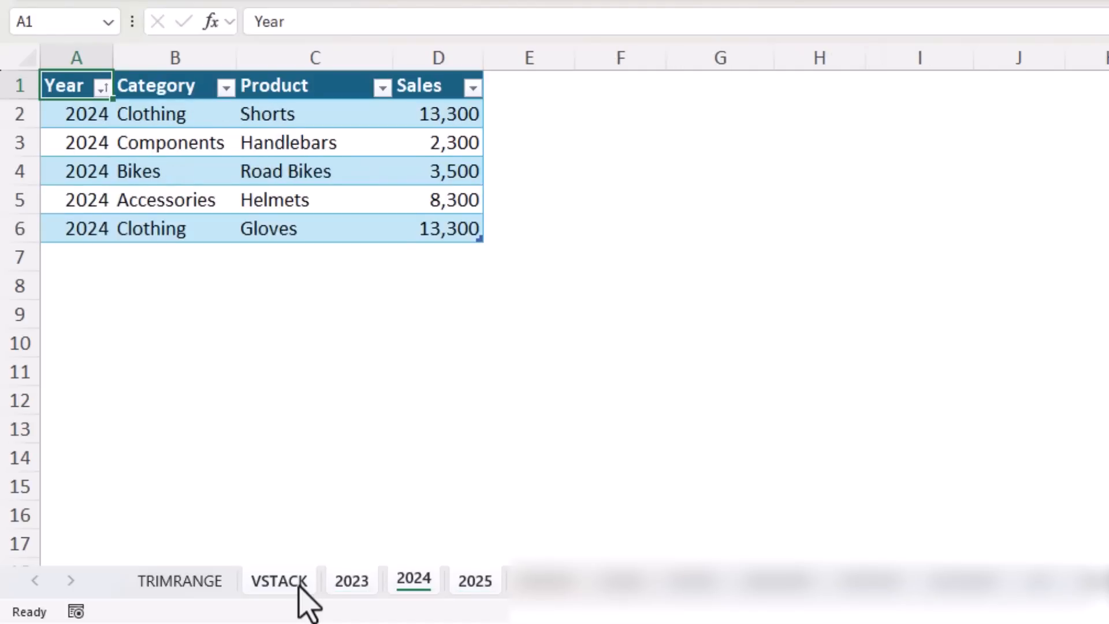
pyautogui.hotkey('ctrl', 'pageup')
pyautogui.hotkey('ctrl', 'pagedown')
pyautogui.hotkey('ctrl', 'pagedown')
pyautogui.hotkey('ctrl', 'pageup')
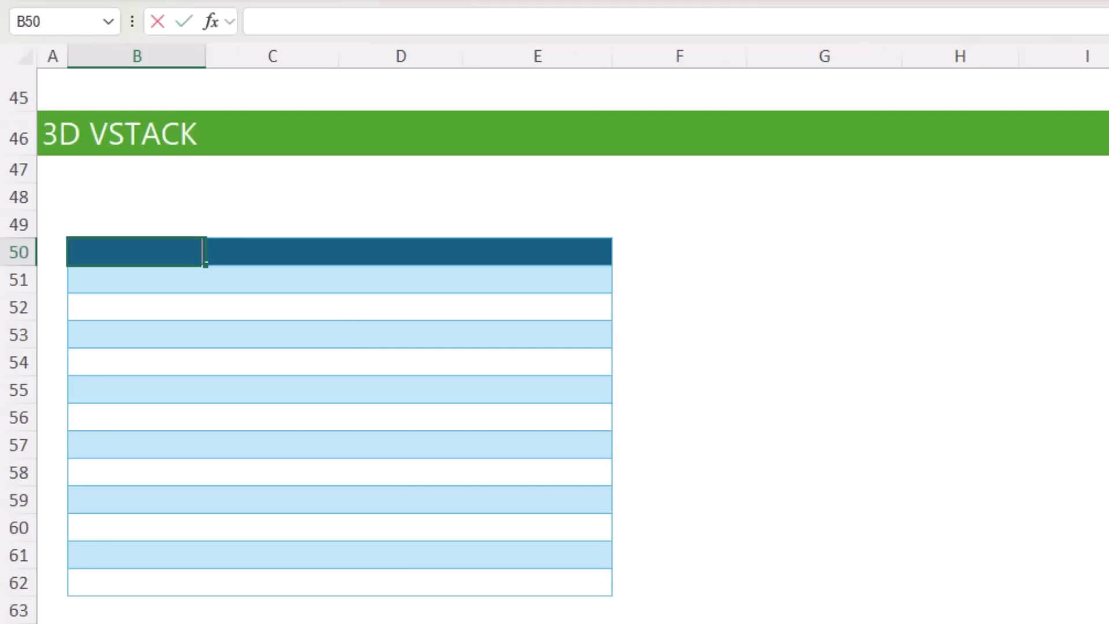
# Stack range A1:D6 across the 2023 to 2025 sheets in B50 of the VSTACK sheet with =VSTACK('2023:2025'!A1:D6)
pyautogui.write('=vst')
pyautogui.press('Tab')
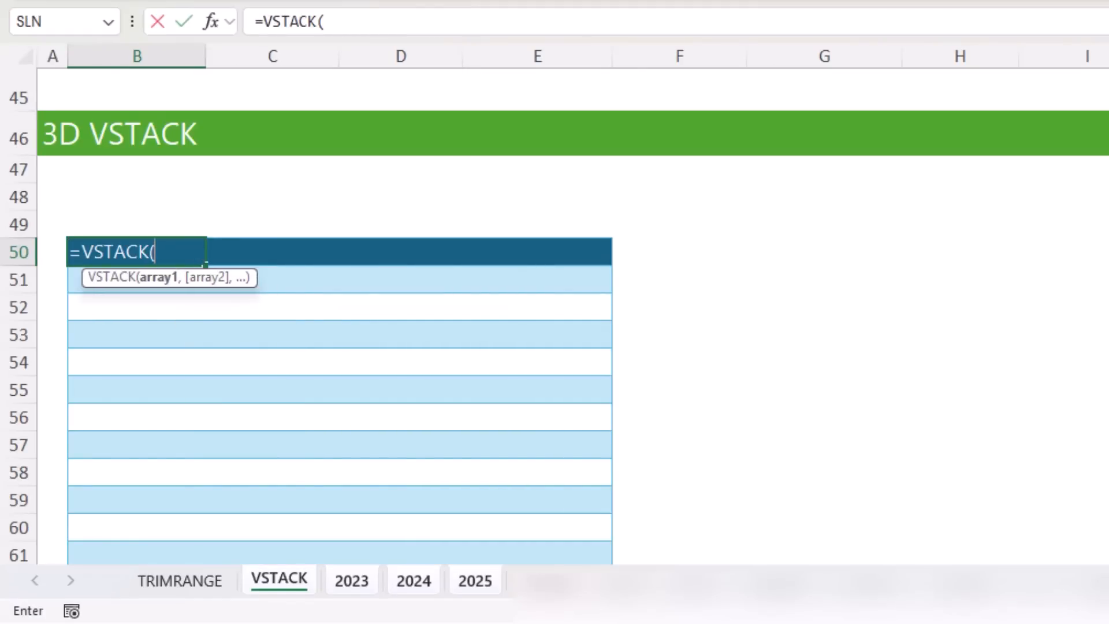
pyautogui.click(355, 580)
pyautogui.moveTo(86, 82); pyautogui.dragTo(380, 230)
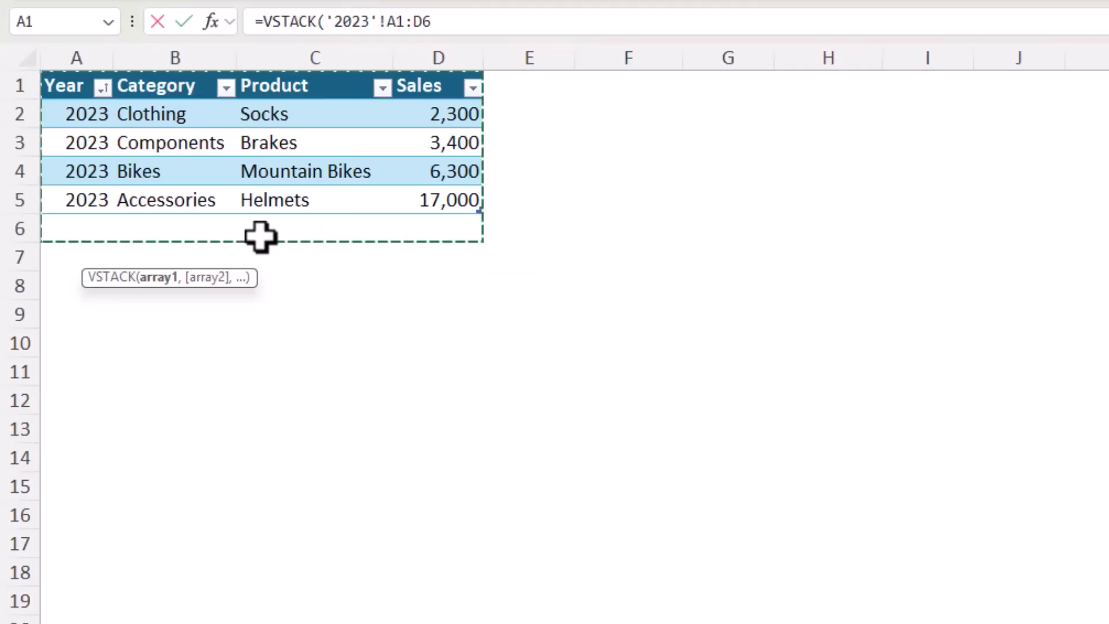
pyautogui.press('shift')
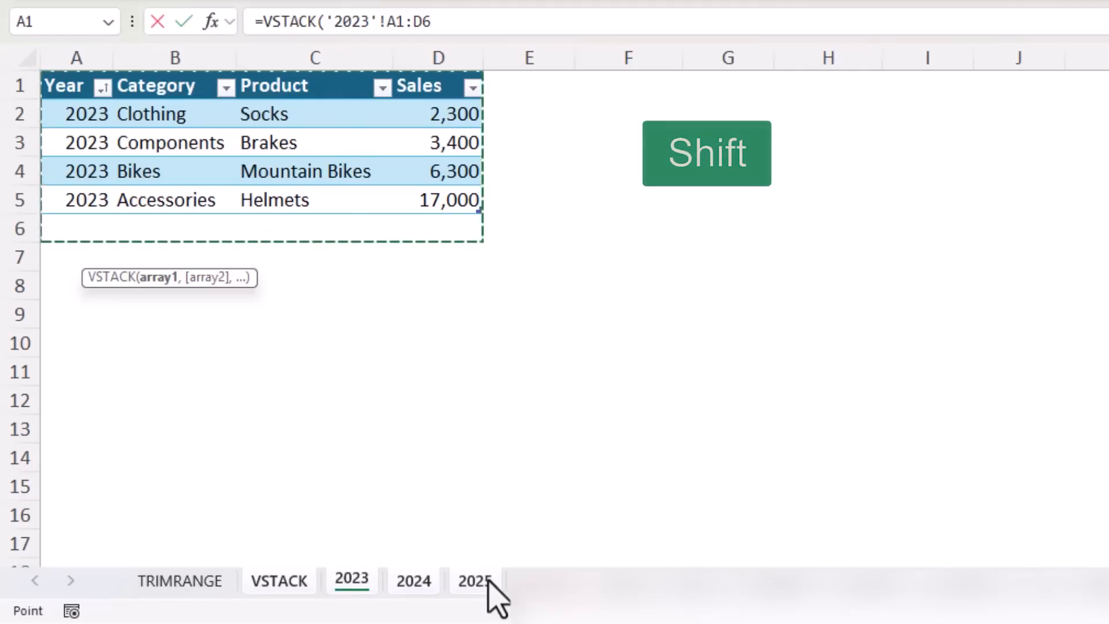
pyautogui.keyDown('shift'); pyautogui.click(489, 580); pyautogui.keyUp('shift')
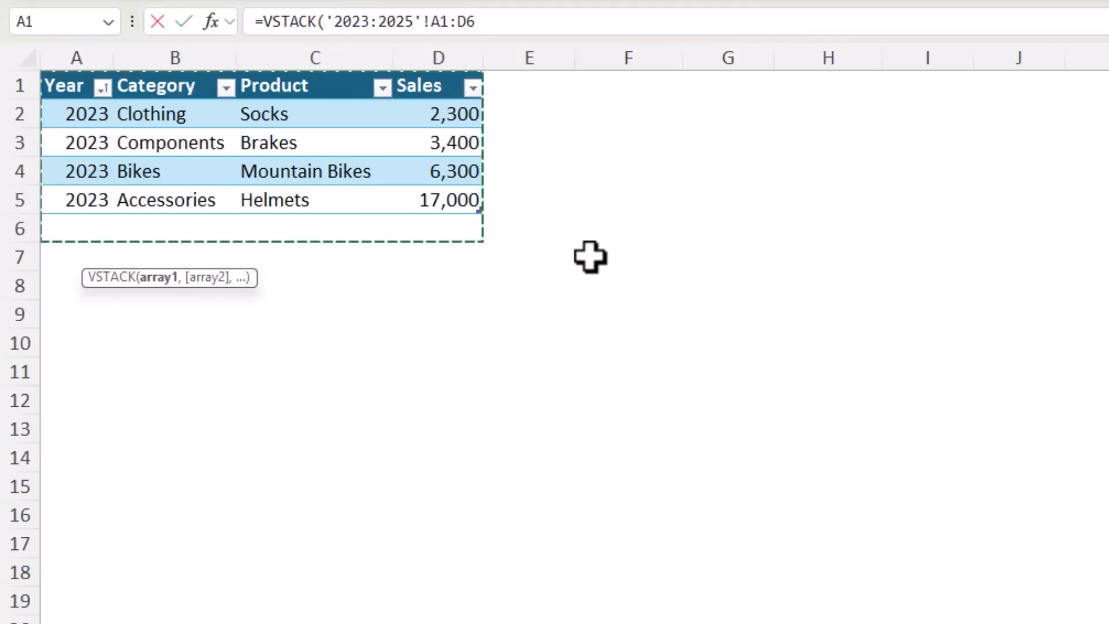
pyautogui.write(')')
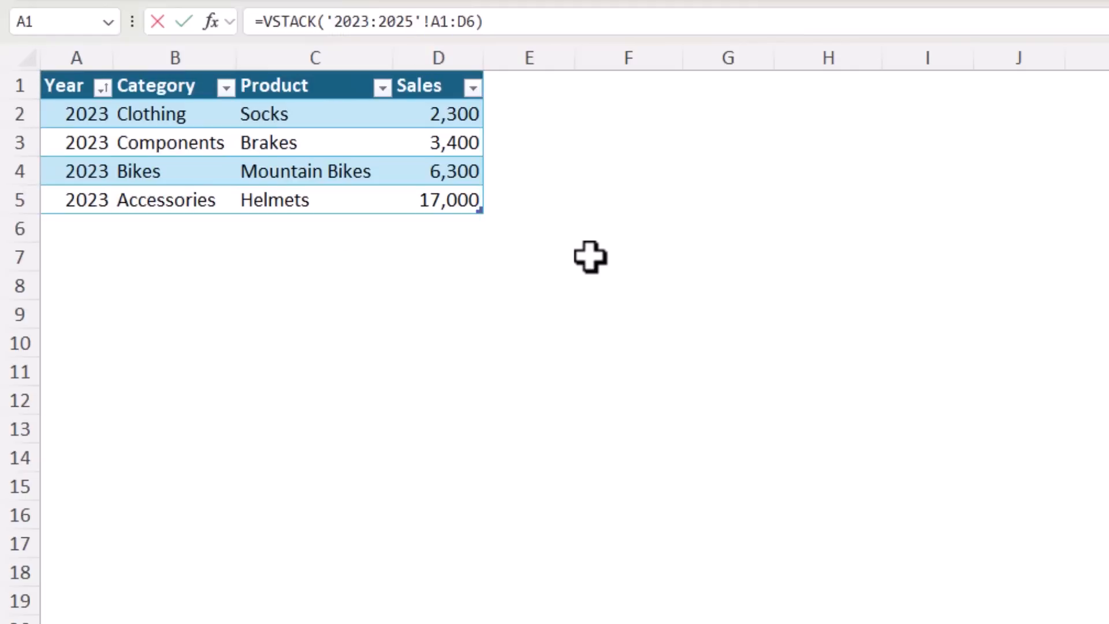
pyautogui.press('Return')
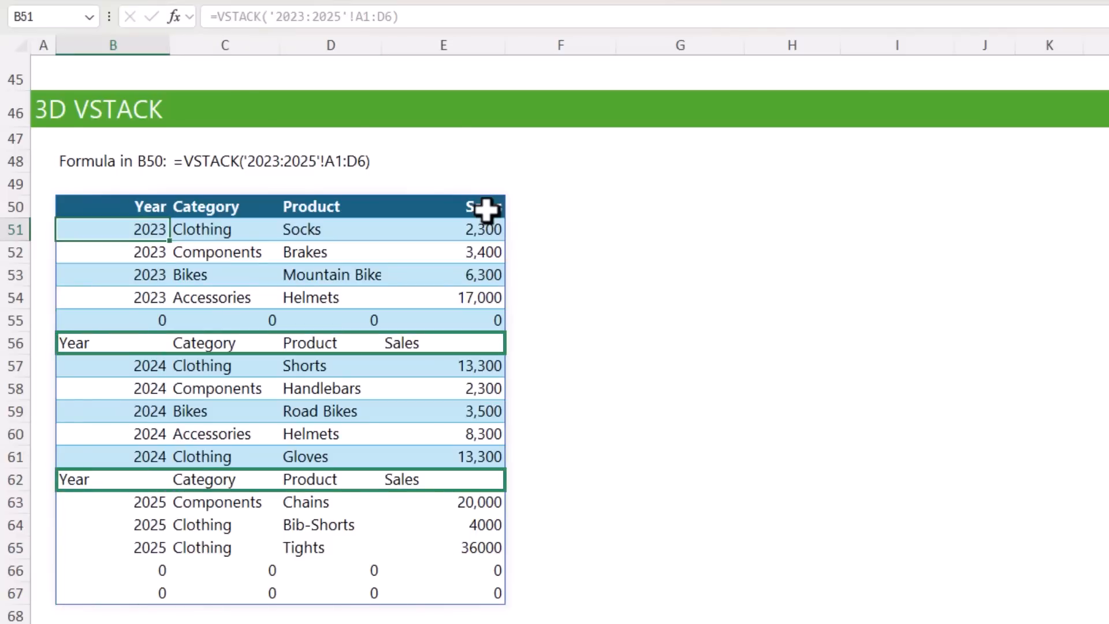
# Start a replacement VSTACK formula in B50 with the entire 2023 sales table, headers included, as Sales_23[#All]
pyautogui.click(104, 212)
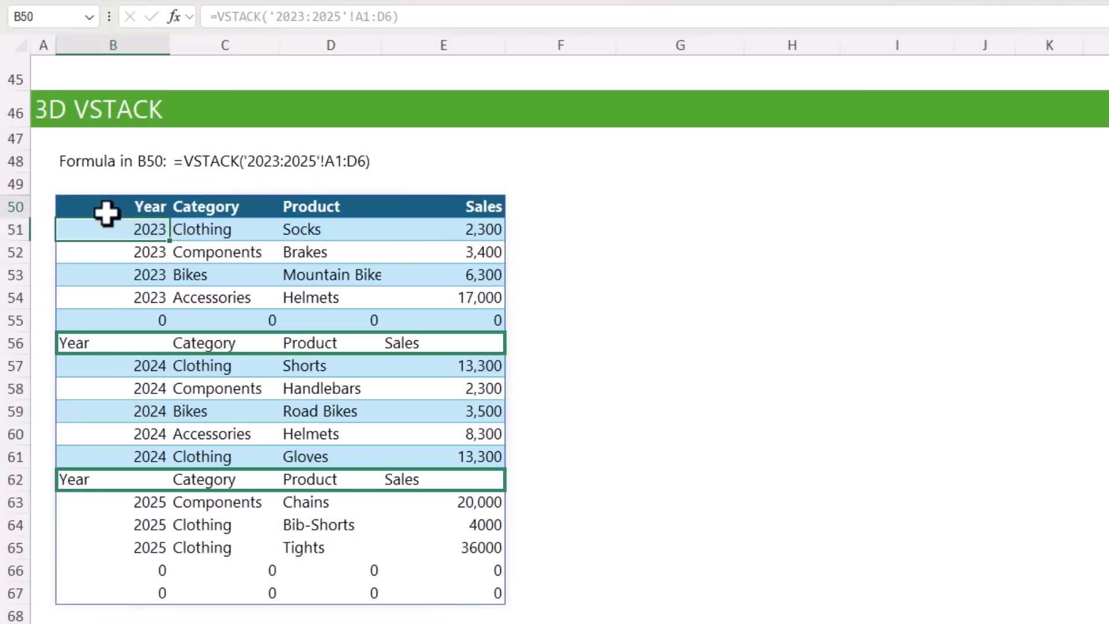
pyautogui.write('=vs')
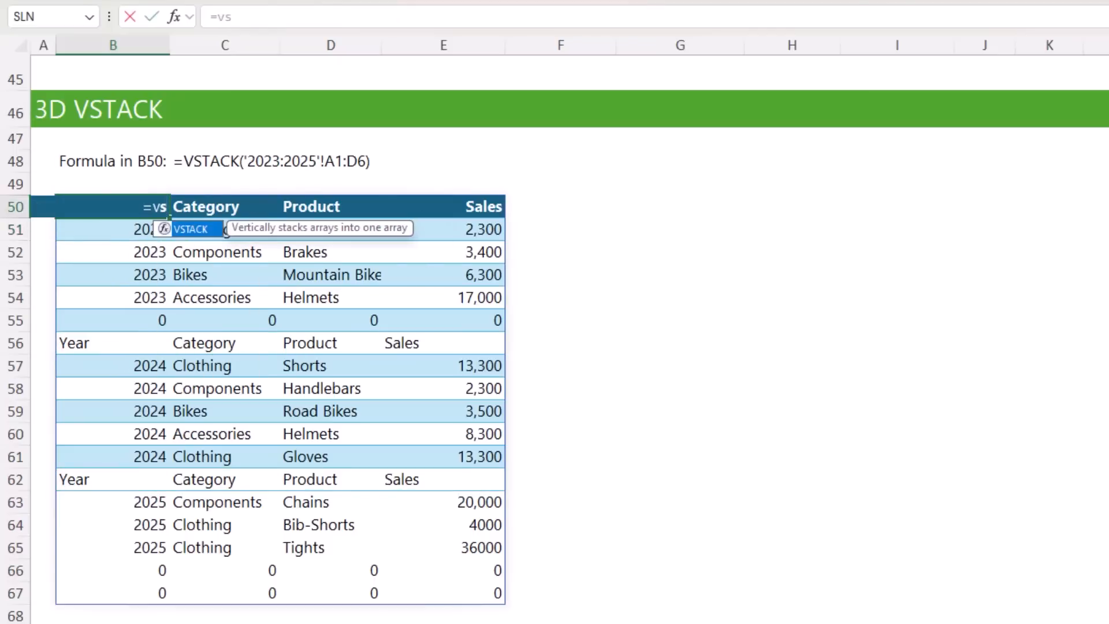
pyautogui.press('Tab')
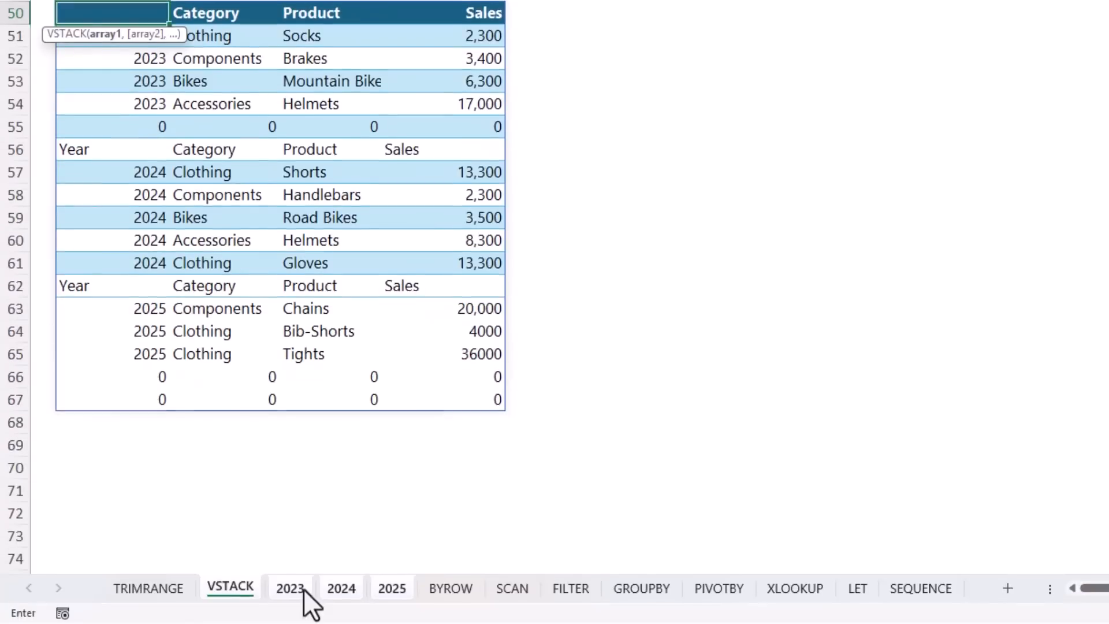
pyautogui.click(304, 592)
pyautogui.moveTo(54, 69); pyautogui.dragTo(381, 168)
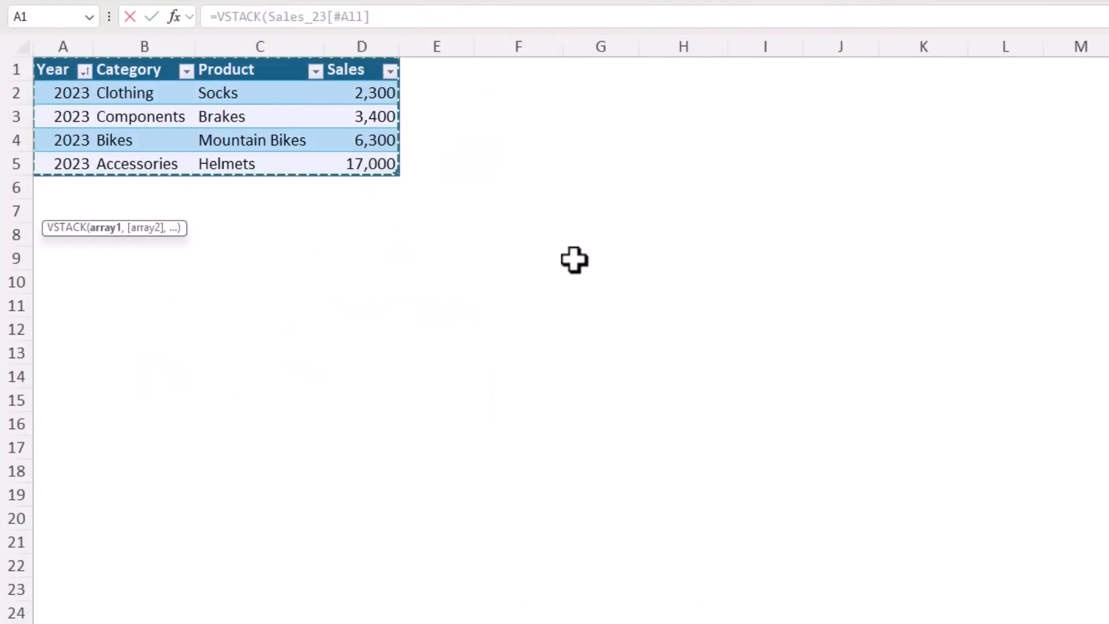
# Add the 2024 and 2025 sales tables without headers to the formula, completing =VSTACK(Sales_23[#All],Sales_24,Sales_25)
pyautogui.write(',')
pyautogui.hotkey('ctrl', 'pagedown')
pyautogui.moveTo(60, 89); pyautogui.dragTo(348, 183)
pyautogui.write(',')
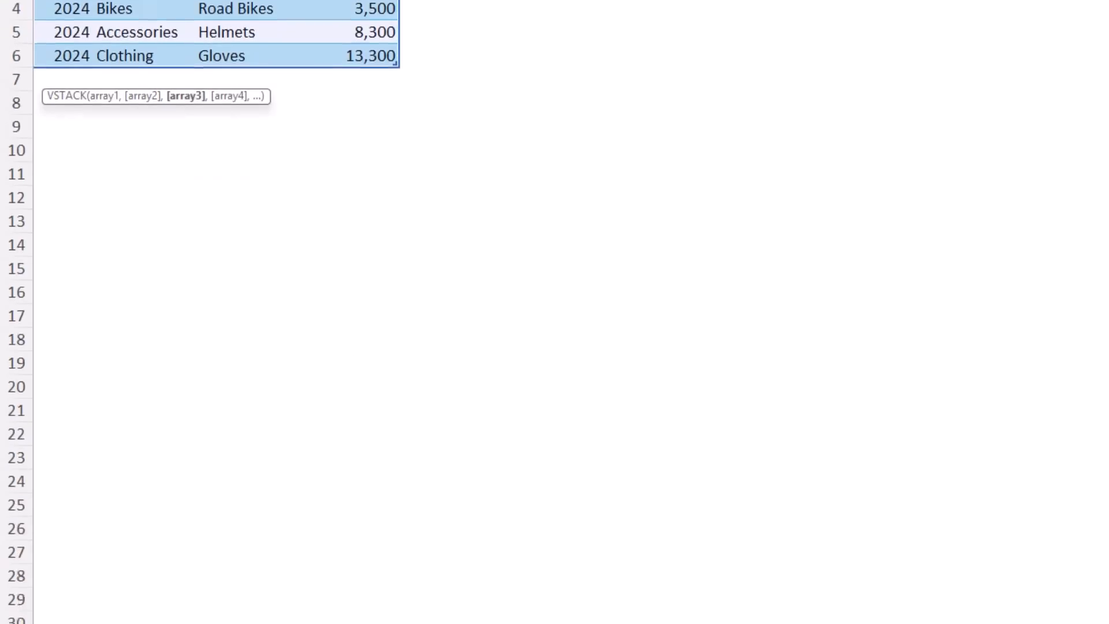
pyautogui.click(384, 593)
pyautogui.moveTo(94, 112); pyautogui.dragTo(453, 174)
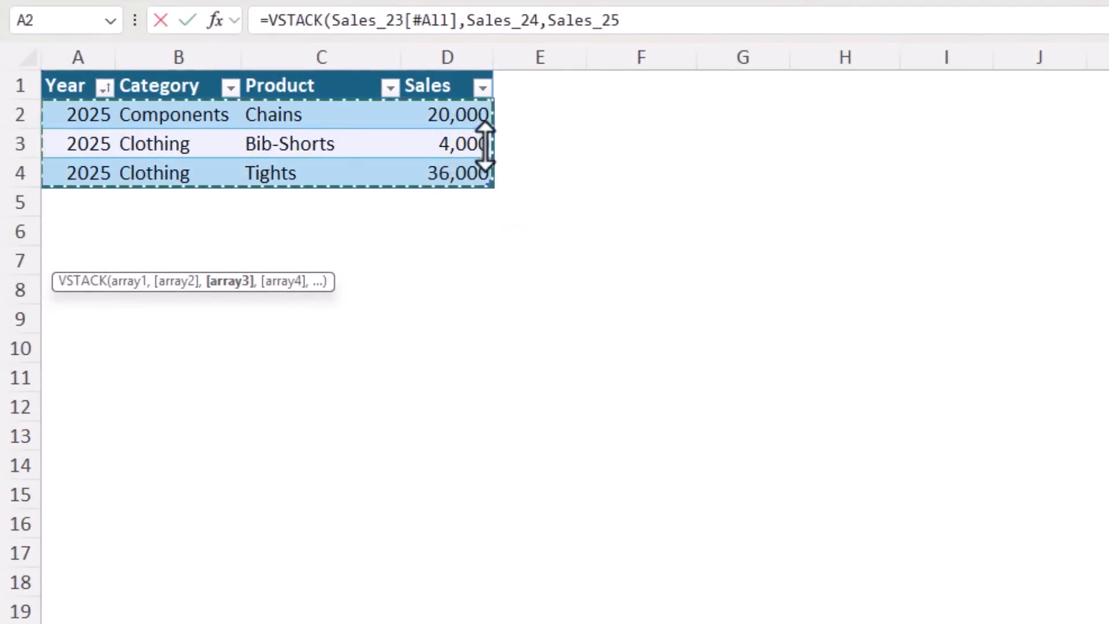
pyautogui.click(641, 19)
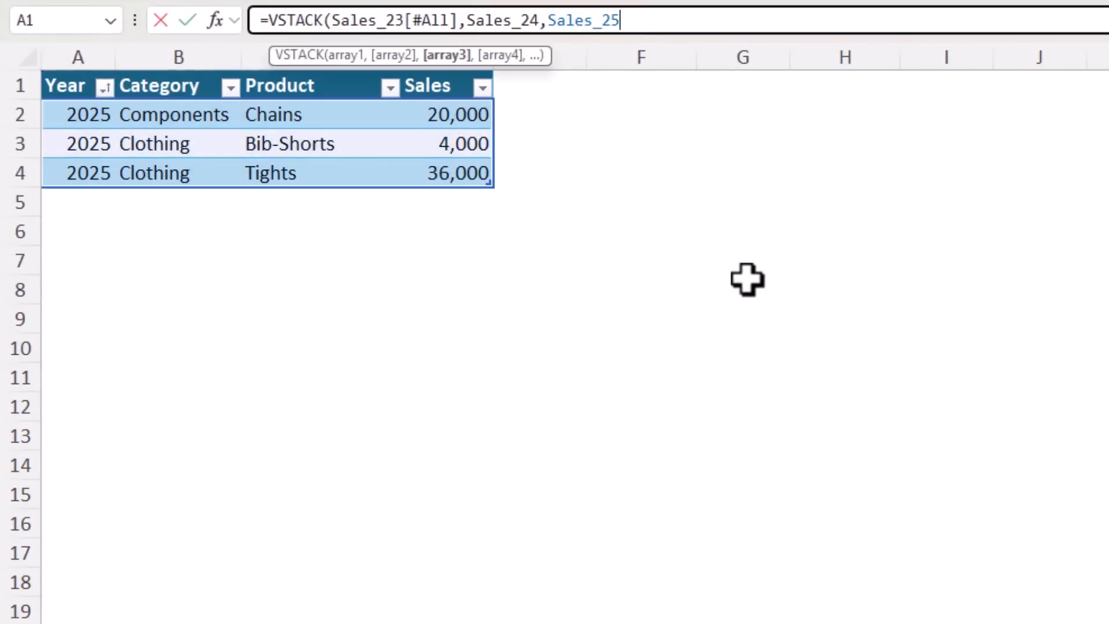
pyautogui.write(')')
pyautogui.press('Return')
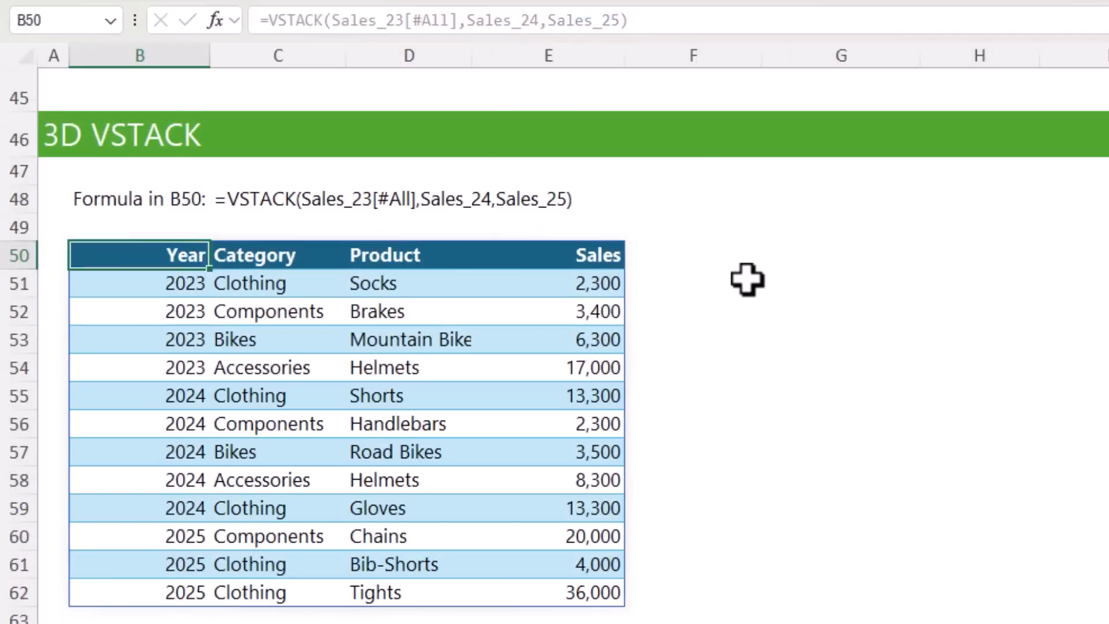
pyautogui.press('Up')
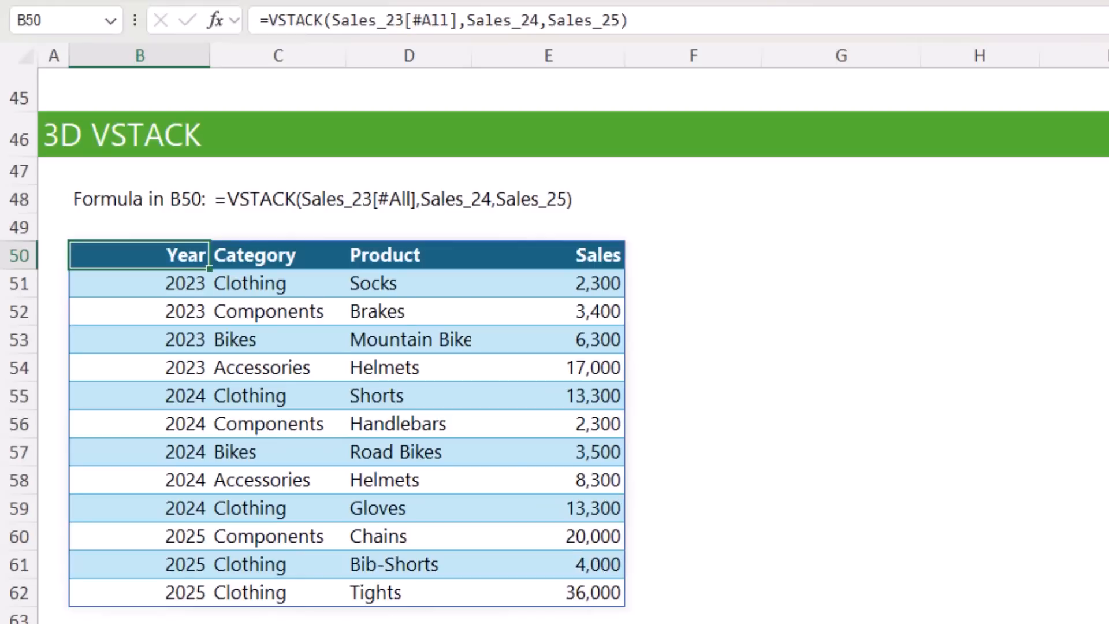
pyautogui.hotkey('ctrl', 'Home')
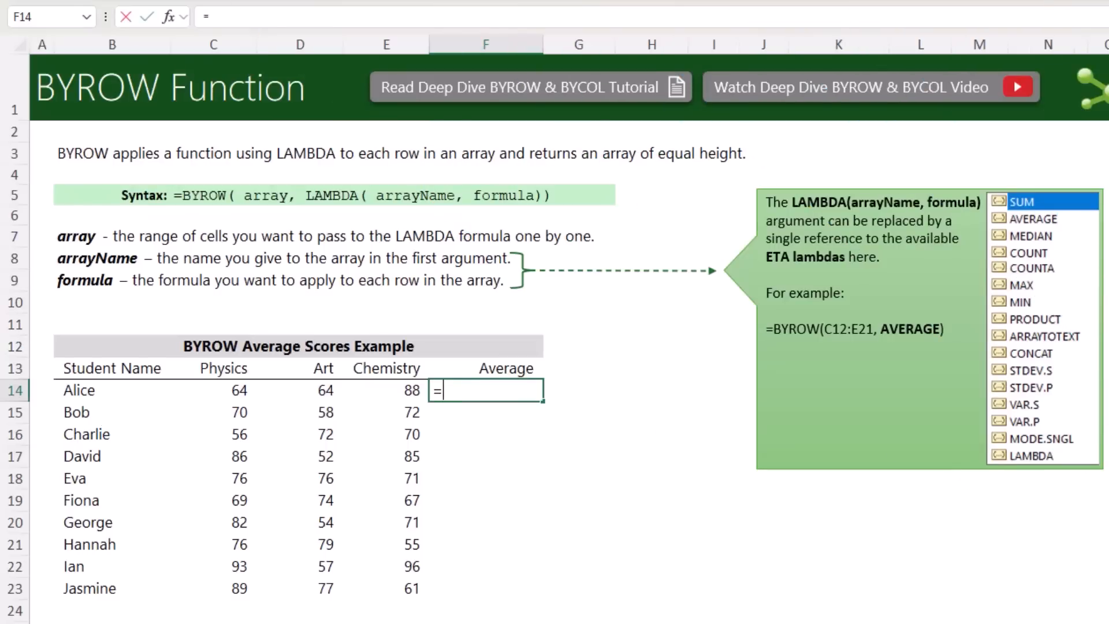
# Begin a BYROW formula in F14 over the student scores C14:E27, adding the trailing-blank trim dot to make C14:.E27
pyautogui.write('byr')
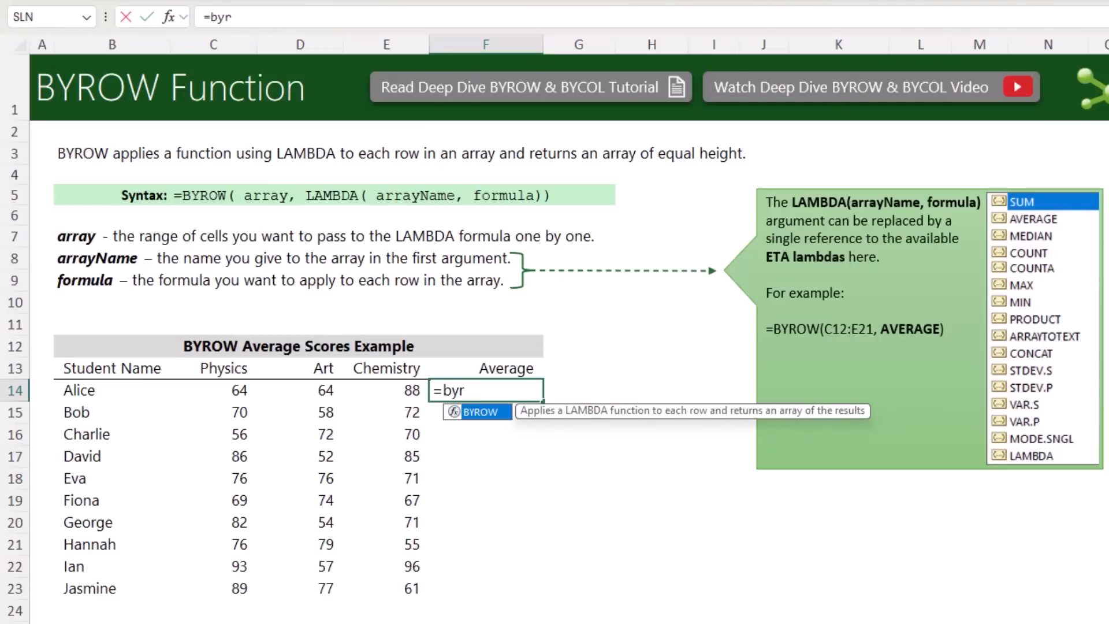
pyautogui.press('Tab')
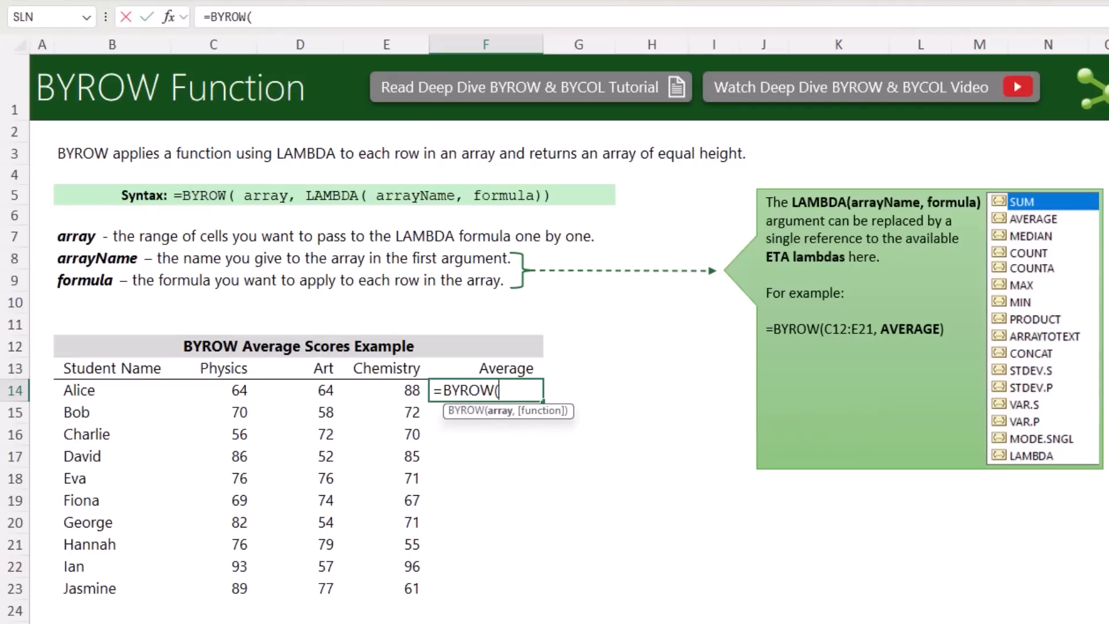
pyautogui.moveTo(195, 393); pyautogui.dragTo(366, 604)
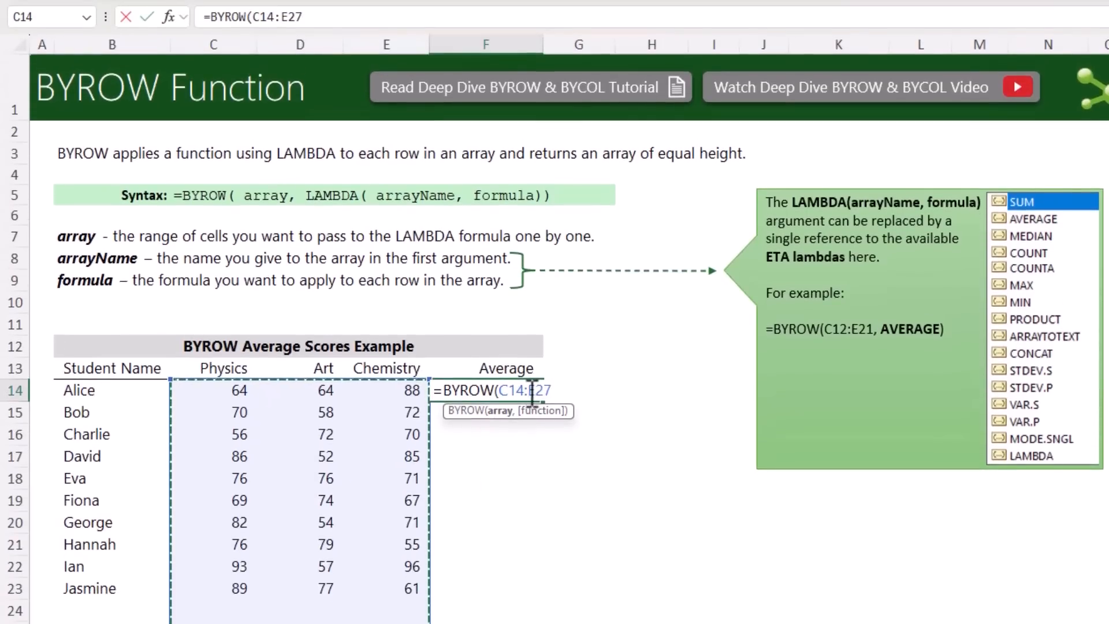
pyautogui.click(530, 322)
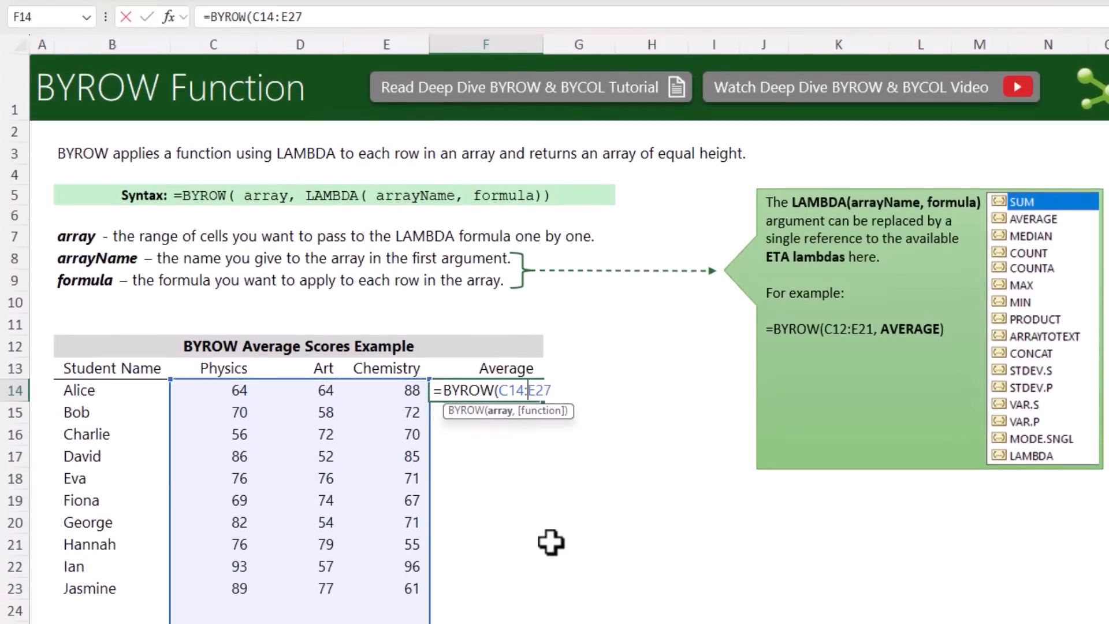
pyautogui.write('.')
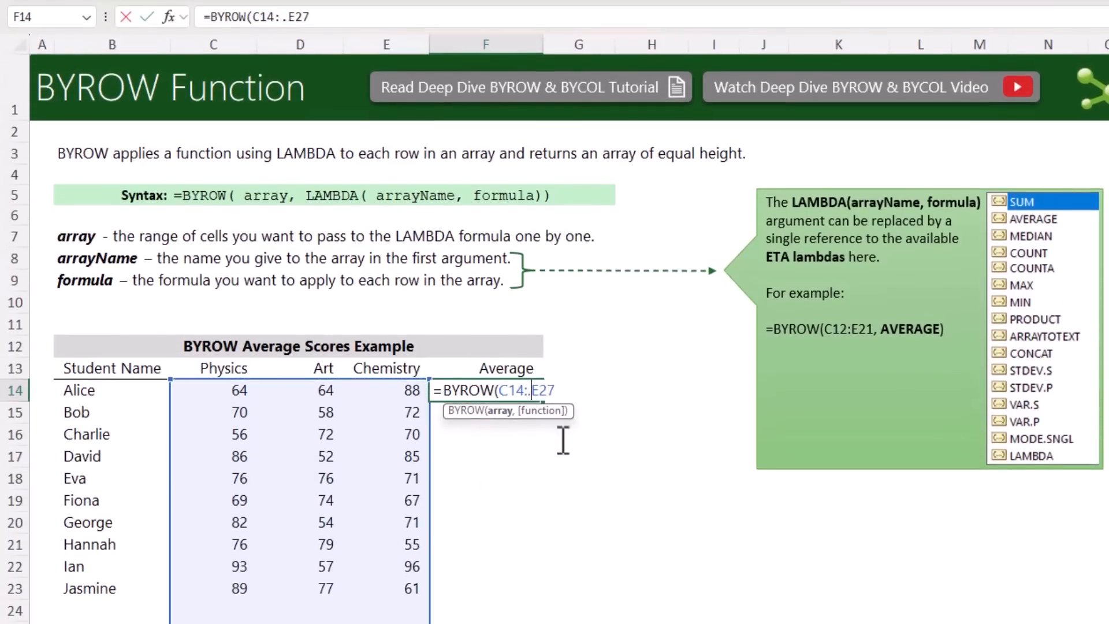
# Choose AVERAGE as the function applied to each row and complete the formula as =BYROW(C14:.E27,AVERAGE)
pyautogui.click(566, 392)
pyautogui.write(',')
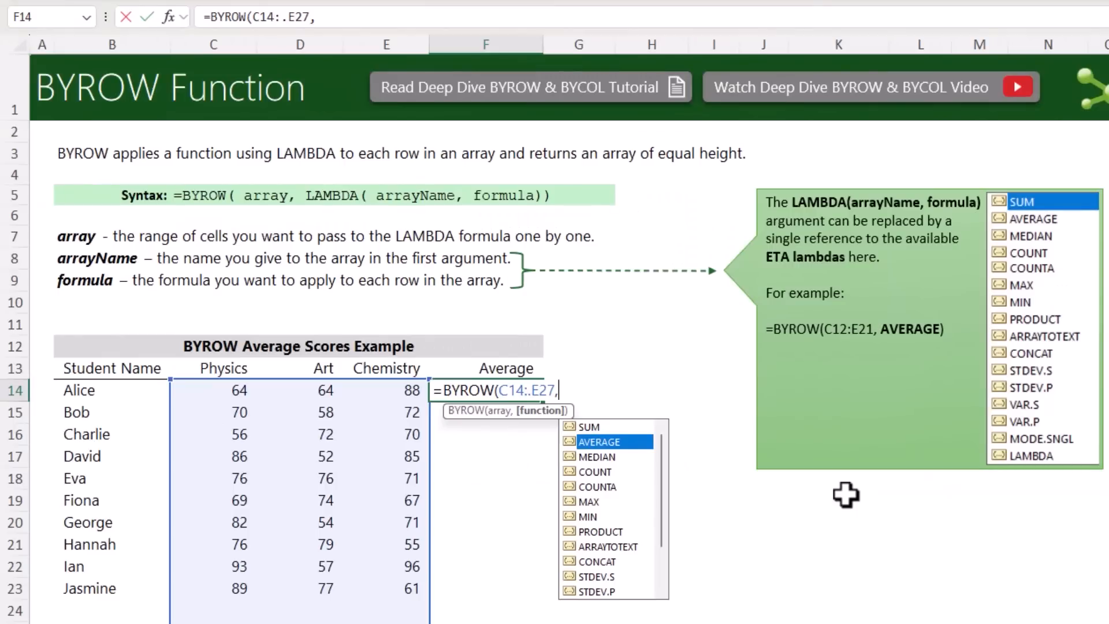
pyautogui.press('Tab')
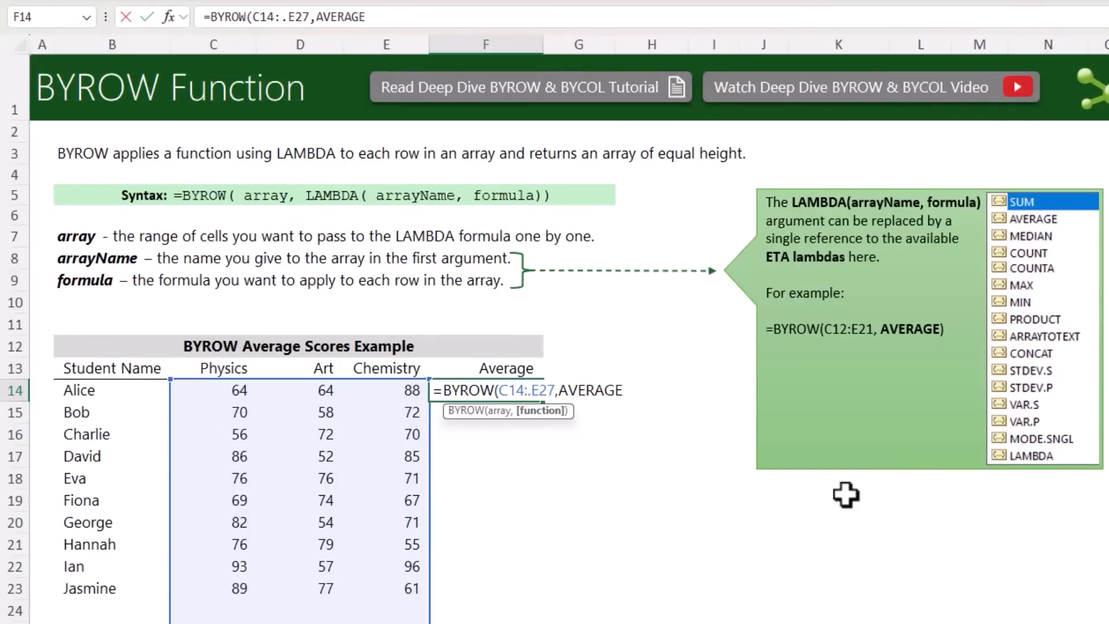
pyautogui.write(')')
pyautogui.press('Return')
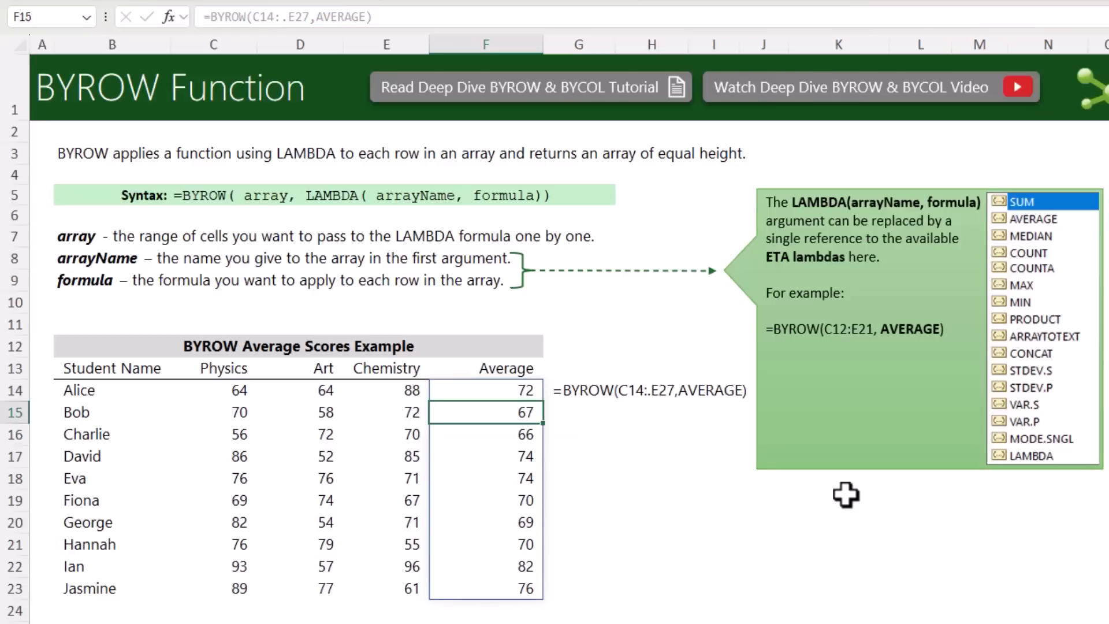
# Examine the array and function arguments of the BYROW formula in F14
pyautogui.press('Up')
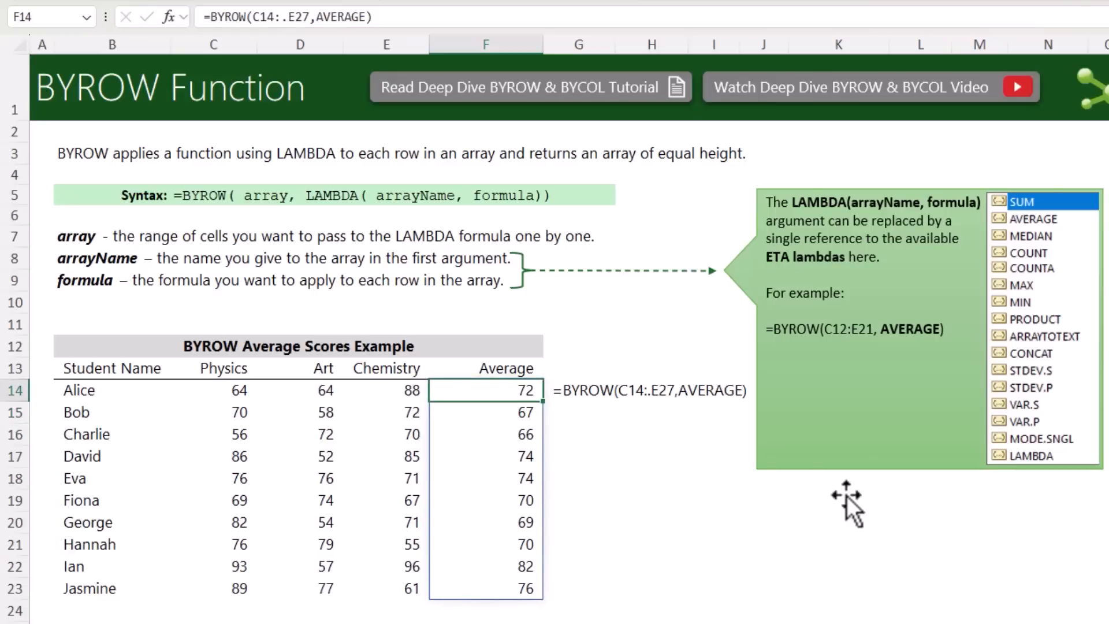
pyautogui.press('F2')
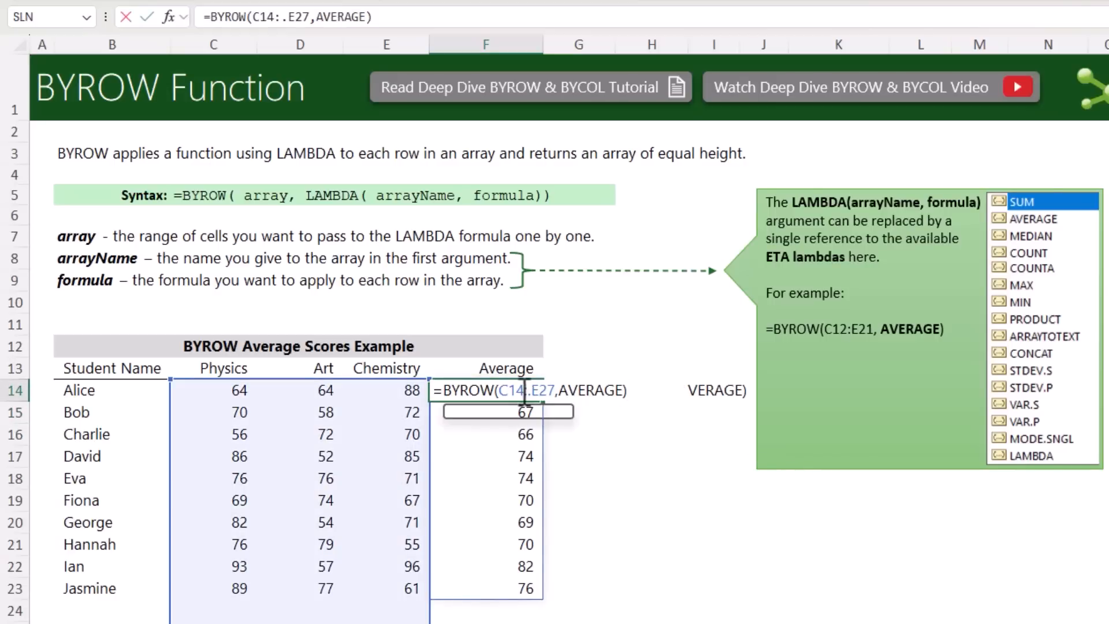
pyautogui.click(507, 414)
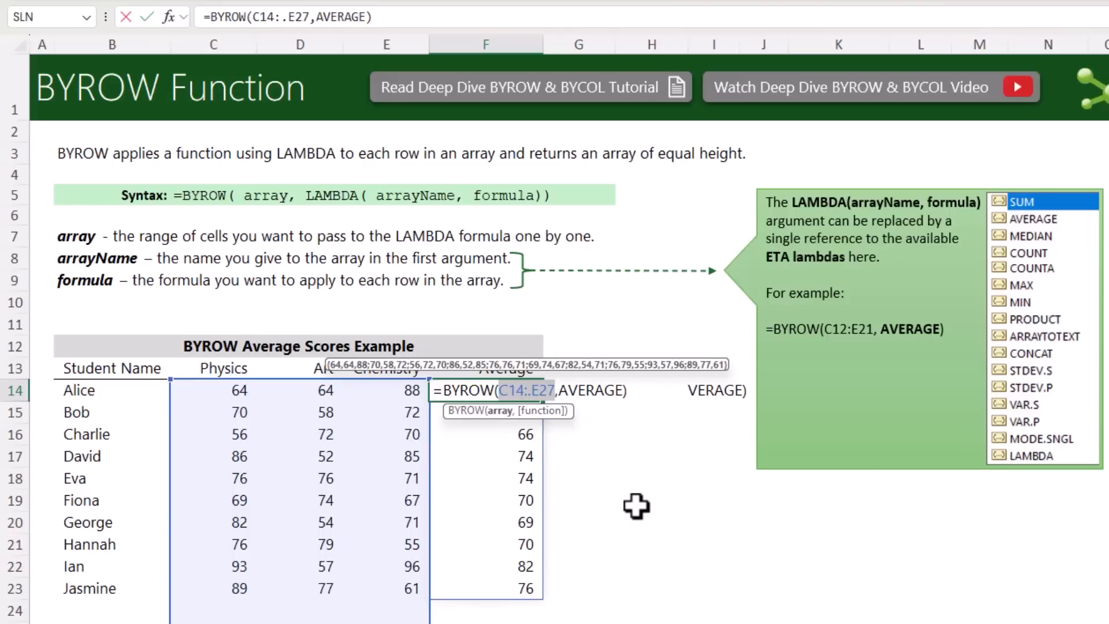
pyautogui.click(541, 410)
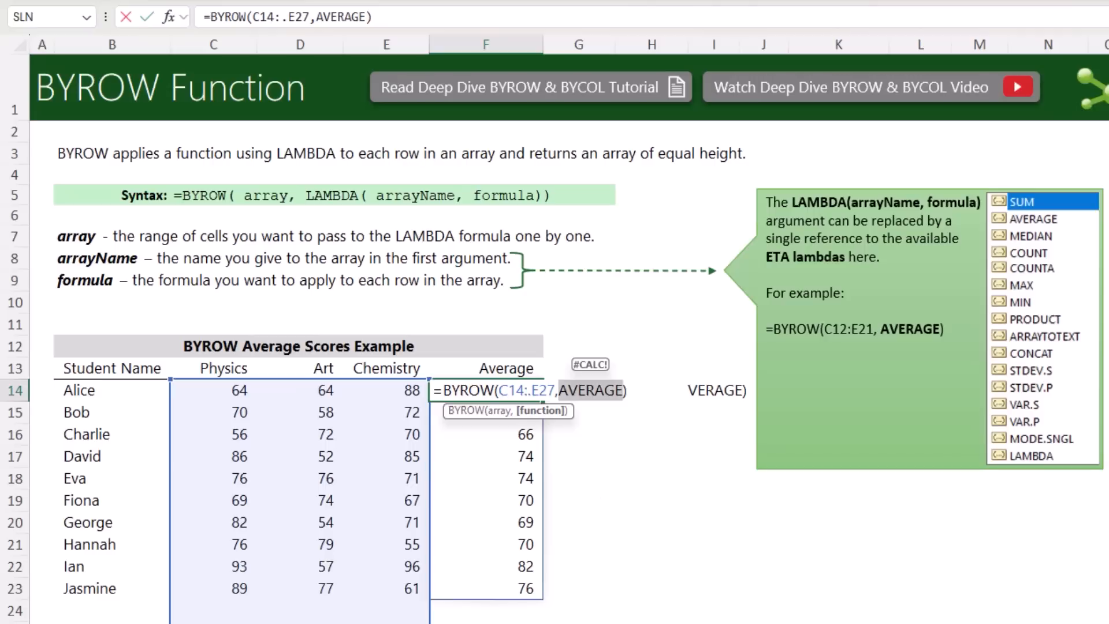
# Add a new student's name in B24 with scores of 65 for Physics, 80 for Art and 62 for Chemistry
pyautogui.click(110, 610)
pyautogui.write('Mynda')
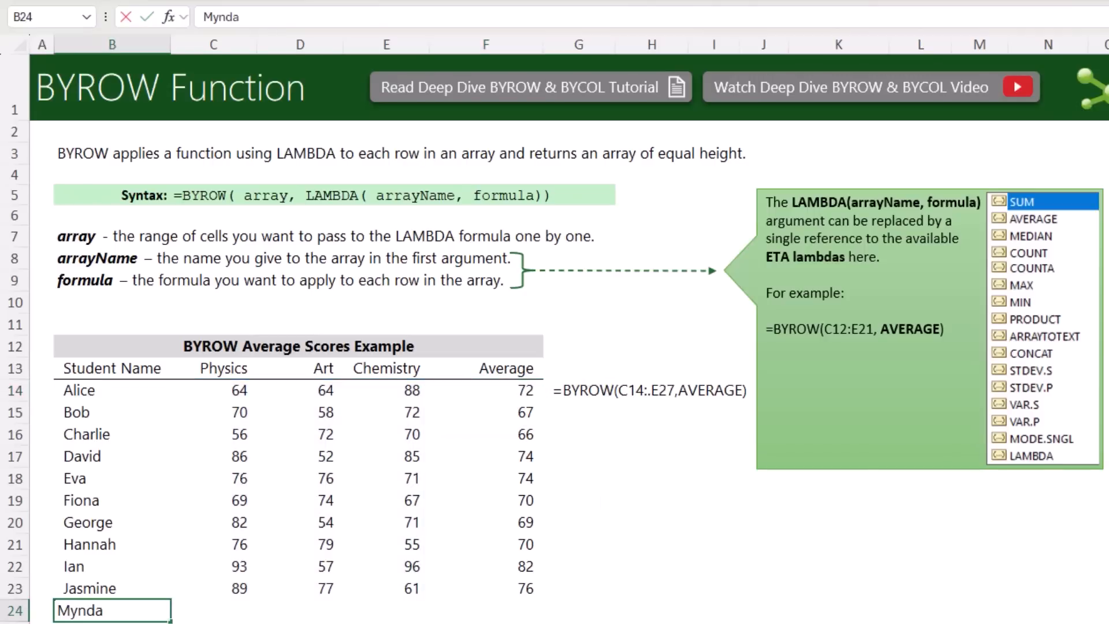
pyautogui.press('Tab')
pyautogui.write('65')
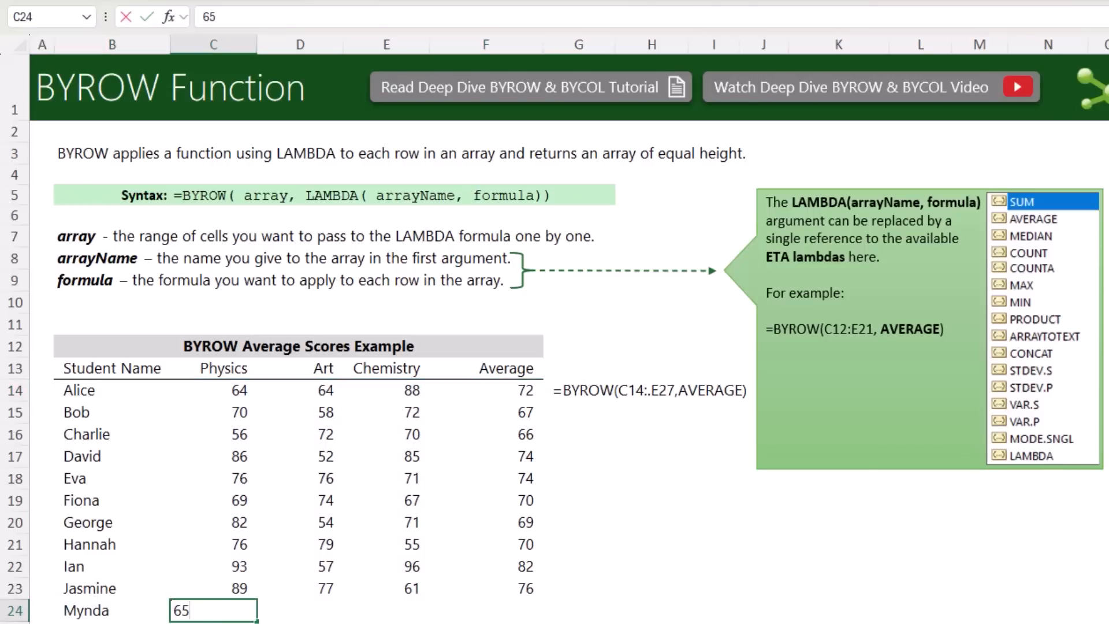
pyautogui.press('Tab')
pyautogui.write('80')
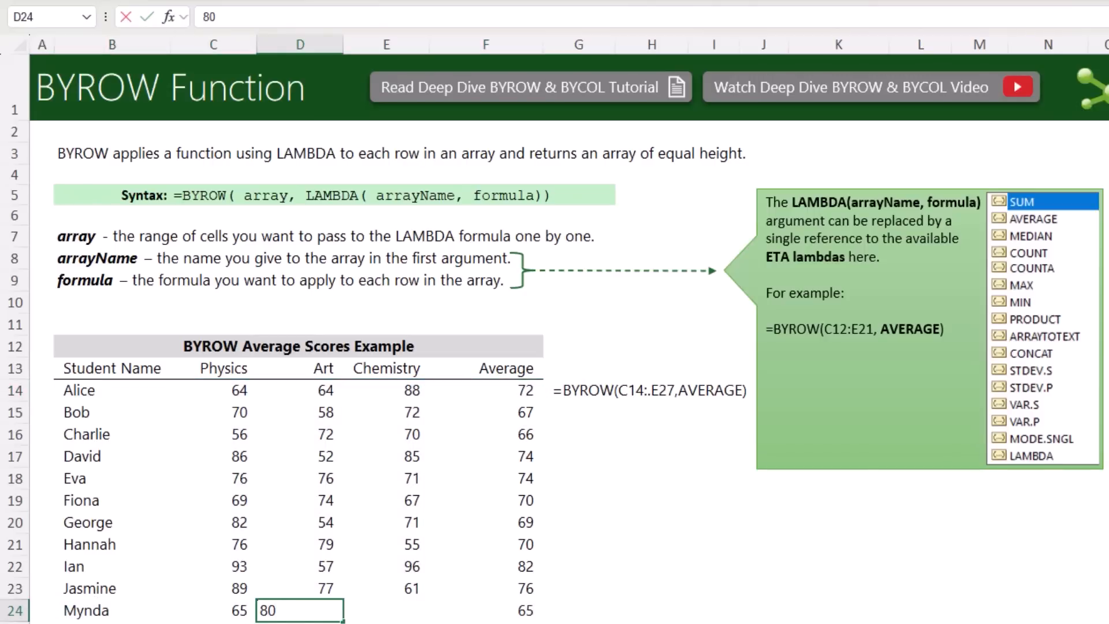
pyautogui.press('Tab')
pyautogui.write('62')
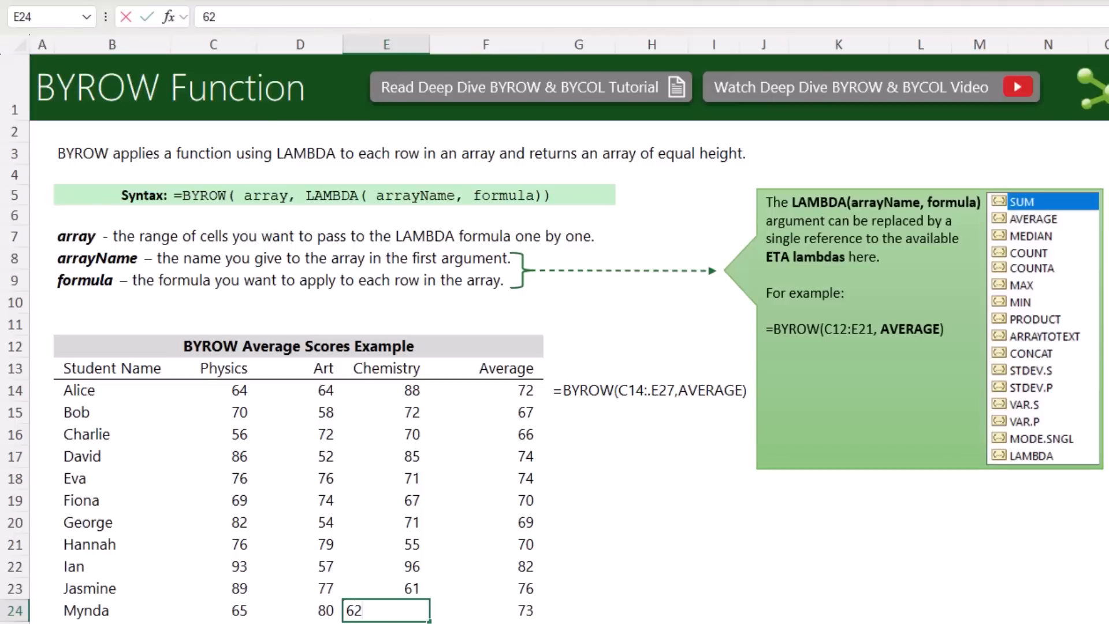
pyautogui.press('Tab')
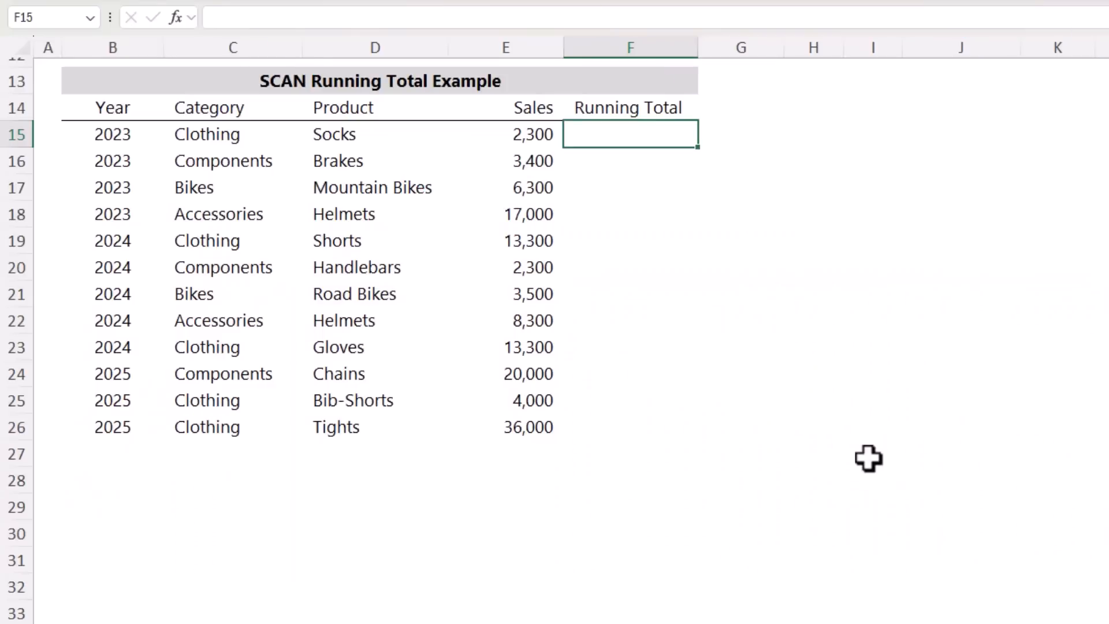
# Begin a SCAN formula in F15 with initial value 0 and the Sales range, adding the trailing-blank trim dot to make E15:.E32
pyautogui.write('=sc')
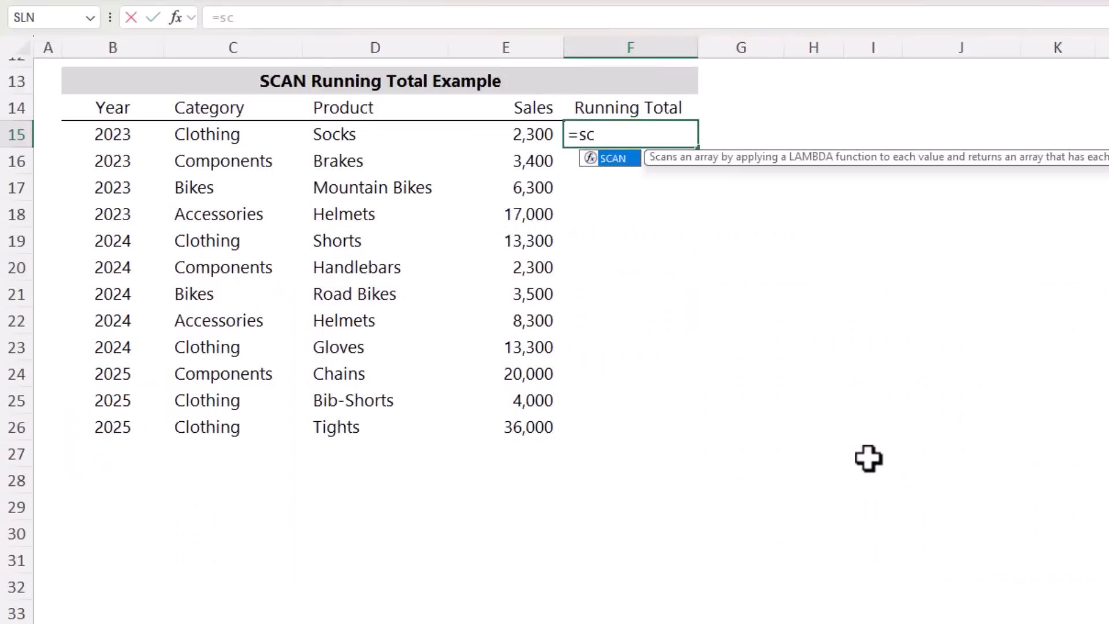
pyautogui.press('Tab')
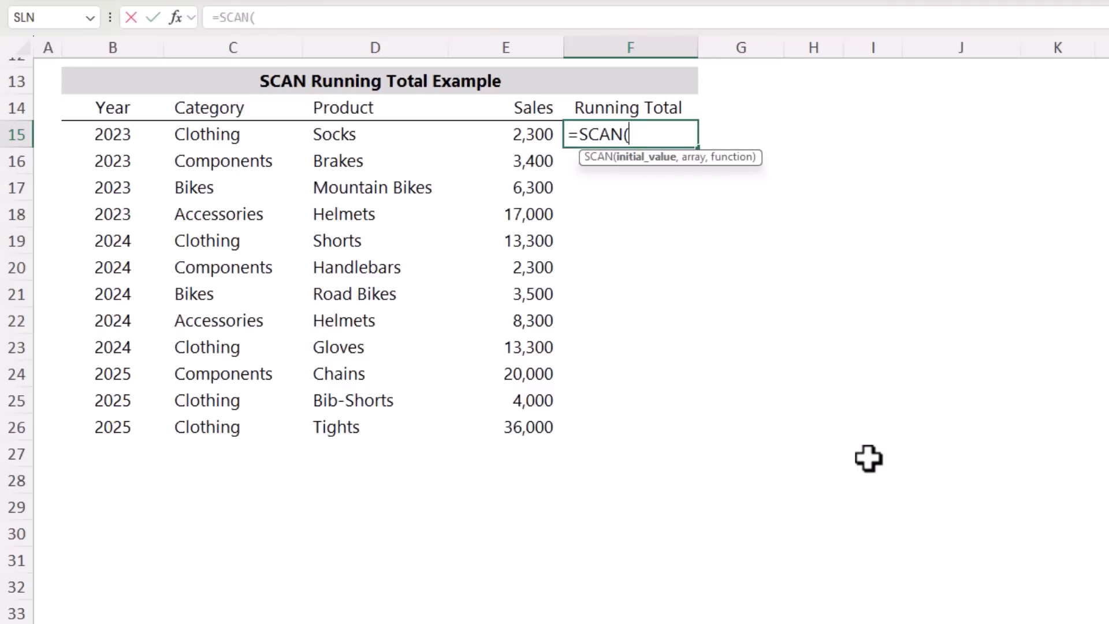
pyautogui.write('0,')
pyautogui.moveTo(507, 138); pyautogui.dragTo(503, 592)
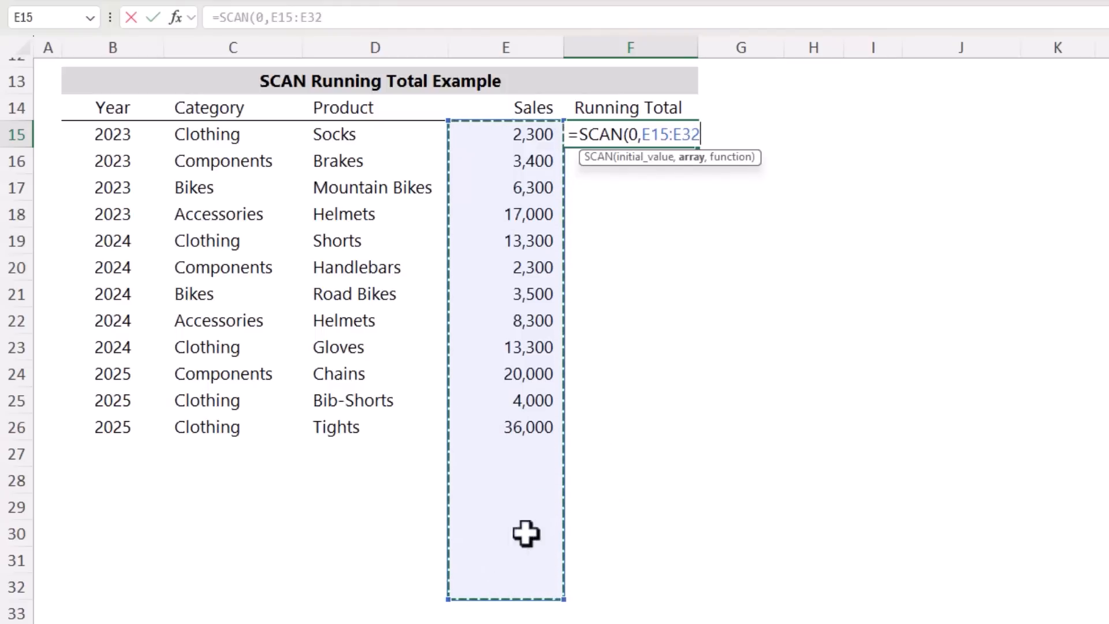
pyautogui.click(675, 135)
pyautogui.write('.E32')
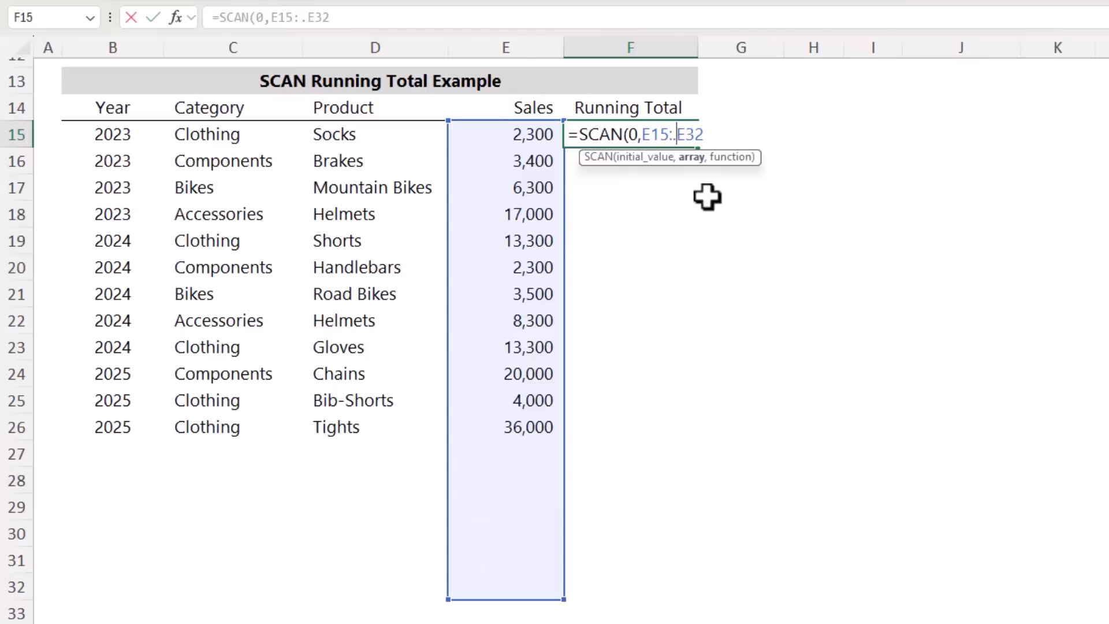
pyautogui.write(',')
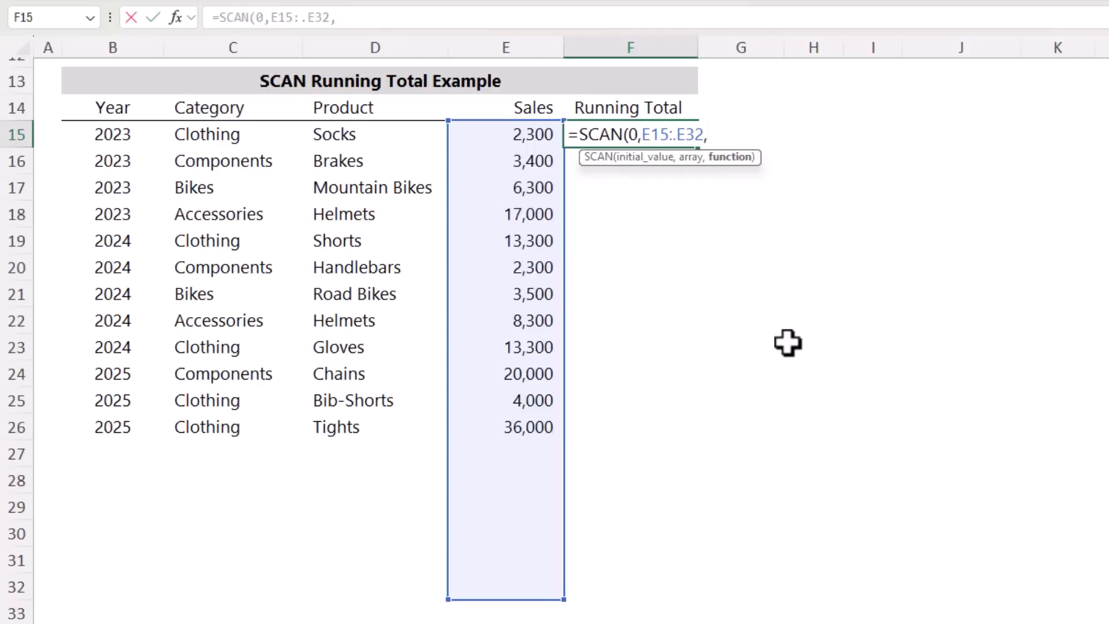
# Use SUM as the SCAN function and complete the running total formula as =SCAN(0,E15:.E32,SUM)
pyautogui.write('sum')
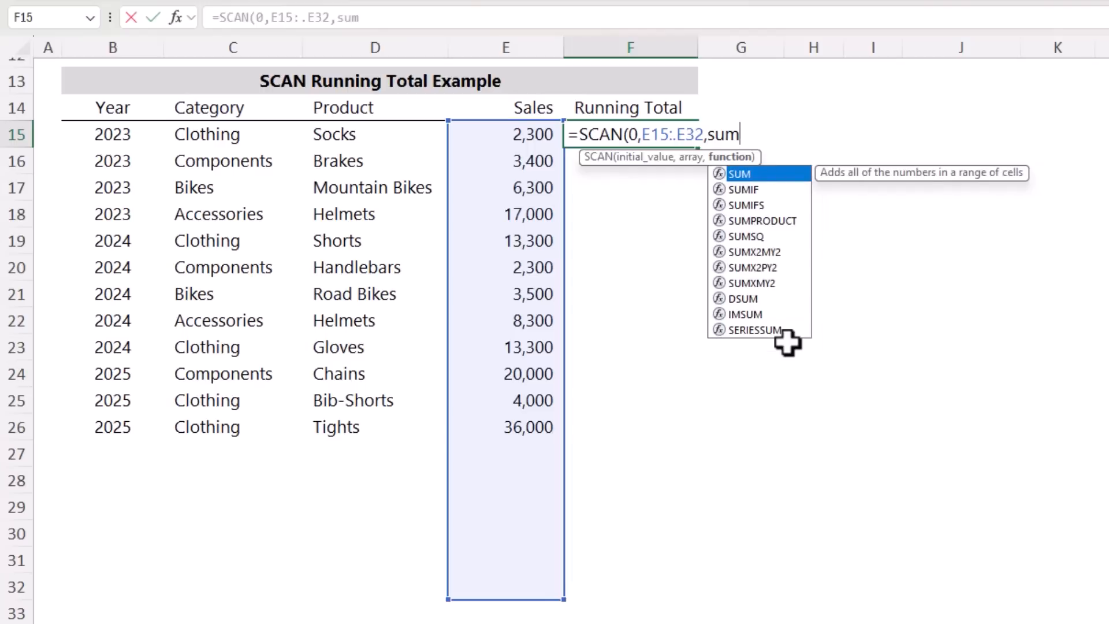
pyautogui.write(')')
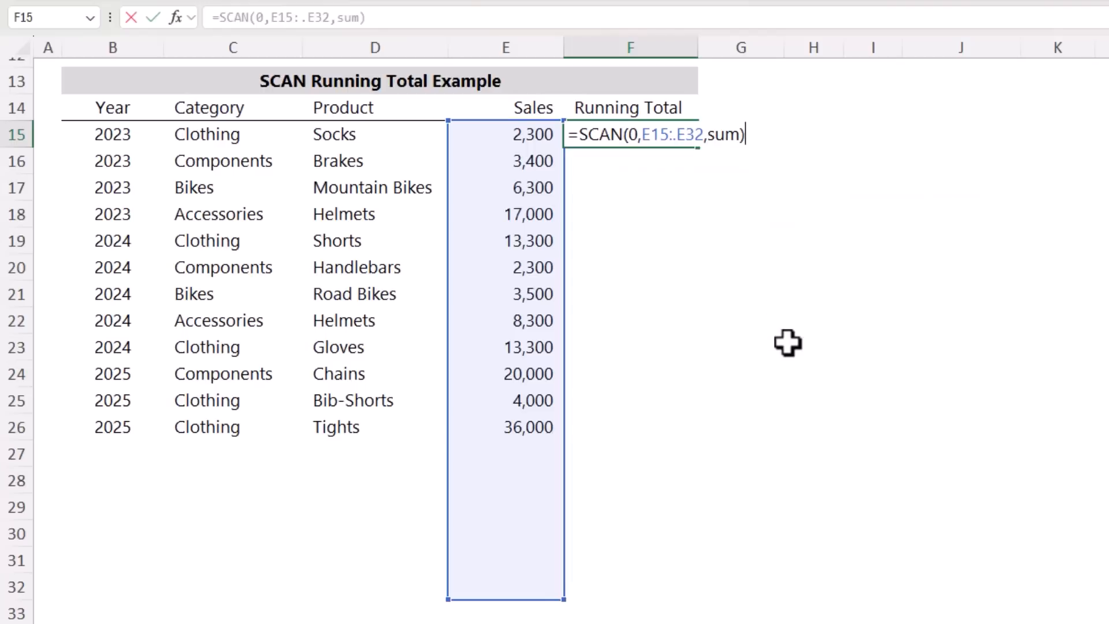
pyautogui.press('Return')
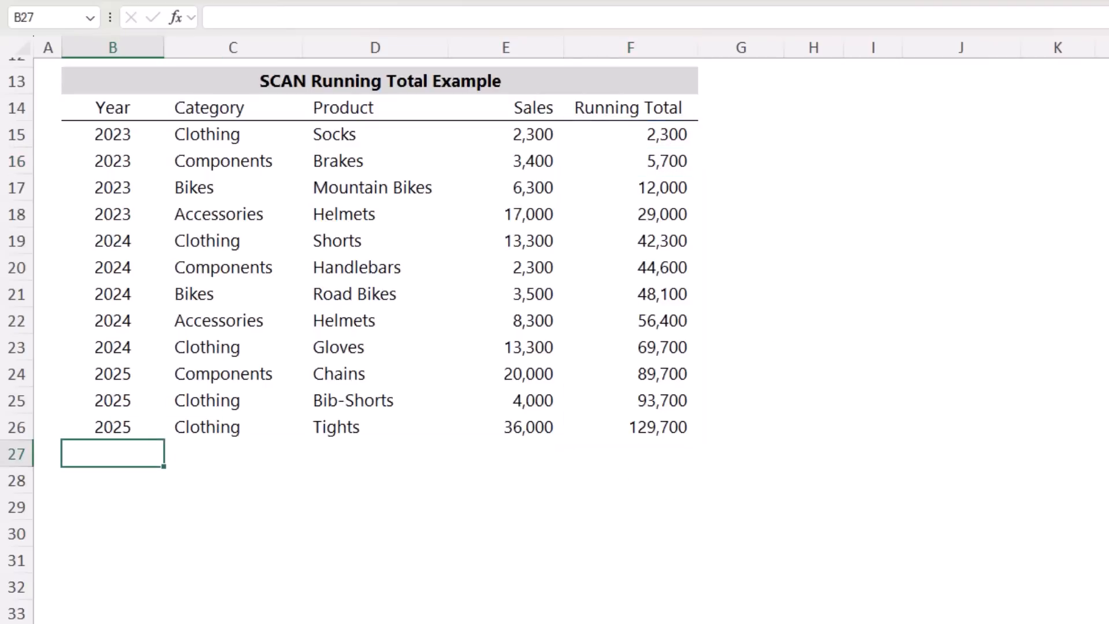
pyautogui.write('2025\tComponents\tHandlebars\t5,000 2025\tComponents\tPedals\t6,200 2025\tComponents\tSaddles\t3,100')
pyautogui.click(627, 142)
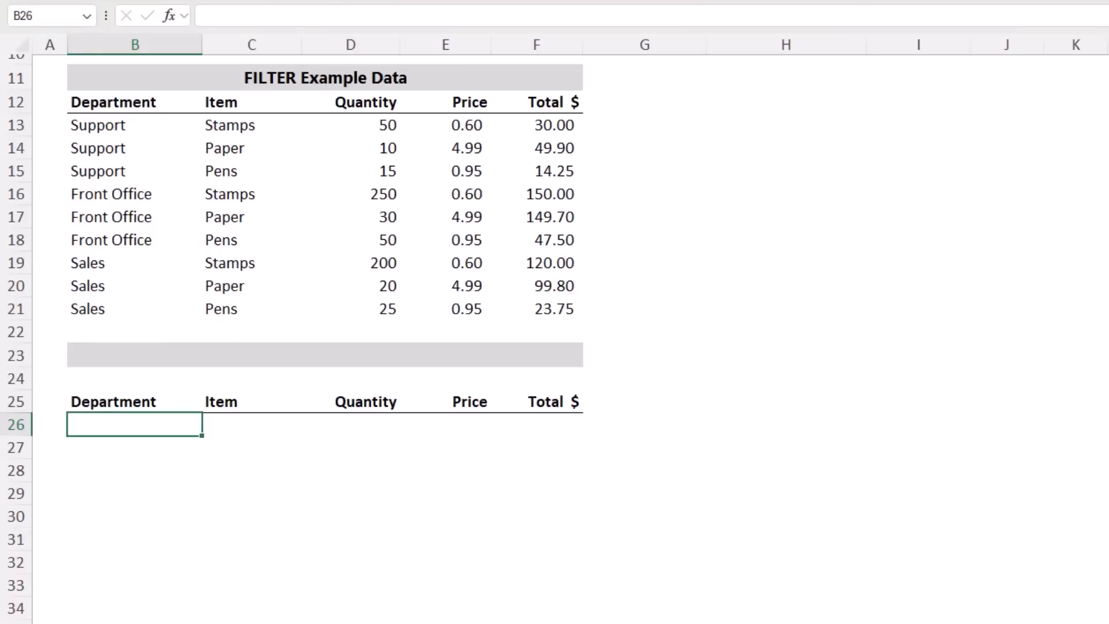
# Begin a FILTER formula in B26 with the example data B13:F21 as the array
pyautogui.moveTo(110, 268); pyautogui.dragTo(523, 310)
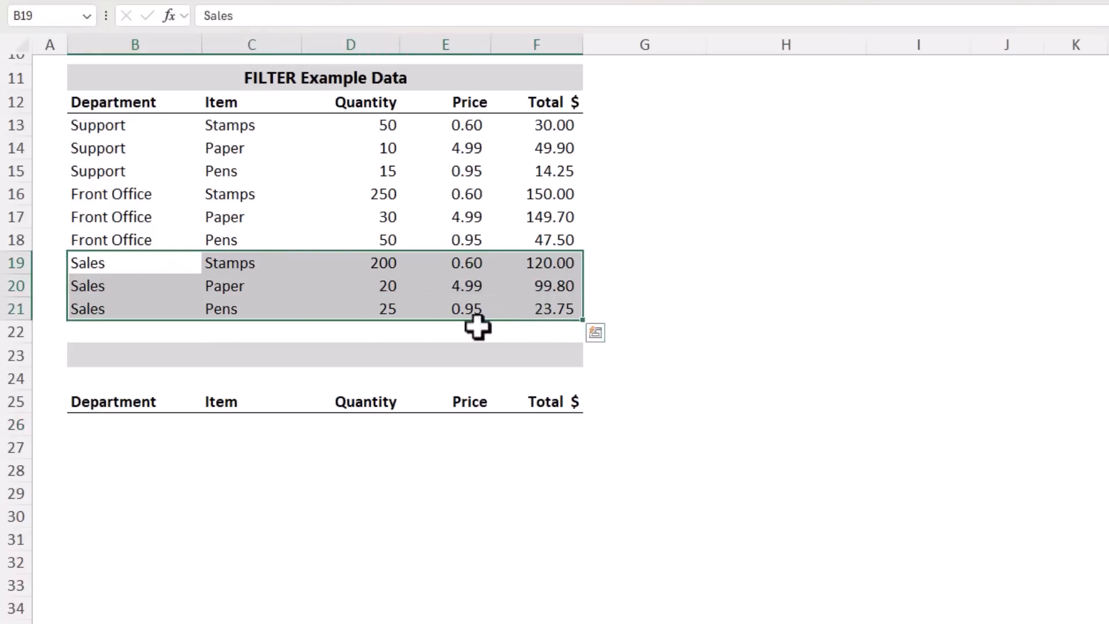
pyautogui.click(135, 423)
pyautogui.write('=fil')
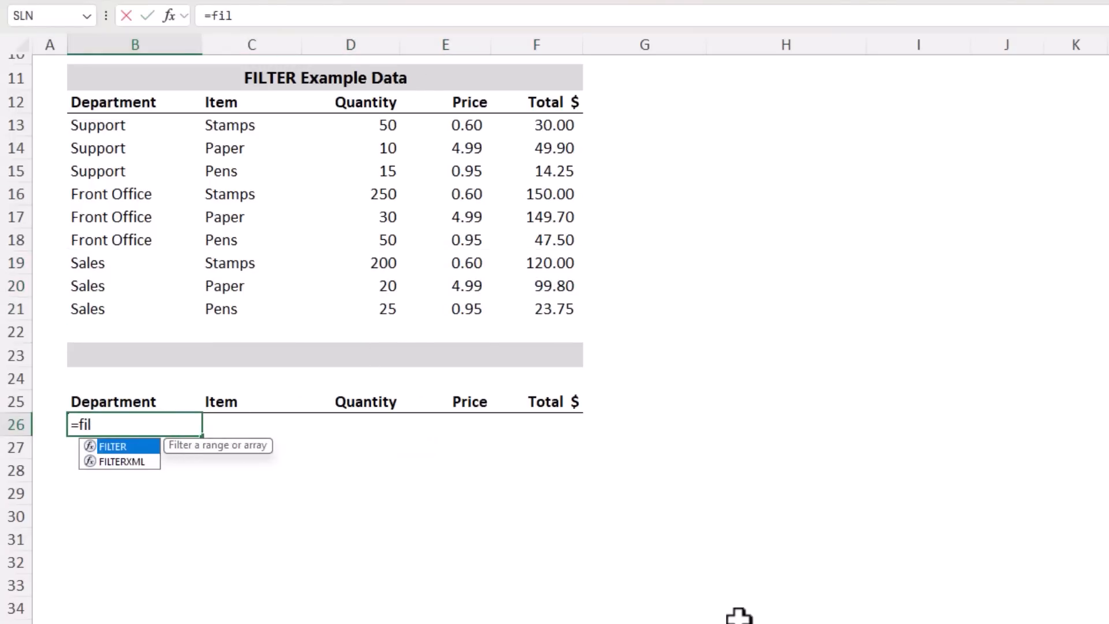
pyautogui.write('t')
pyautogui.press('Tab')
pyautogui.moveTo(148, 131); pyautogui.dragTo(555, 308)
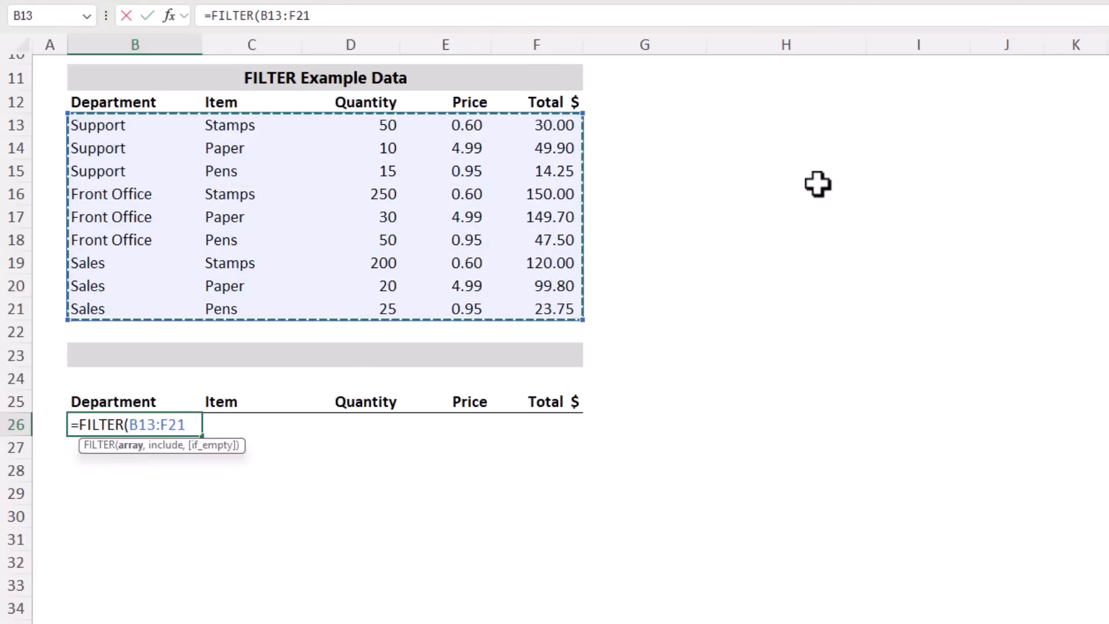
pyautogui.write(',')
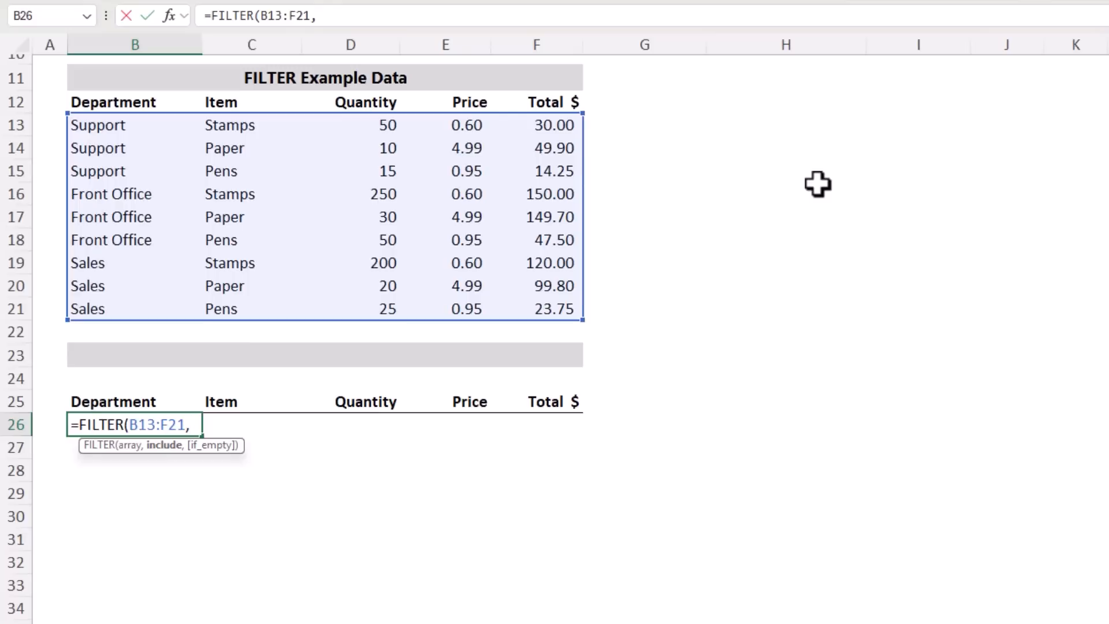
# Add the criterion B13:B21="Sales" to the FILTER formula, with "No records" as the if-empty value
pyautogui.moveTo(143, 123); pyautogui.dragTo(132, 304)
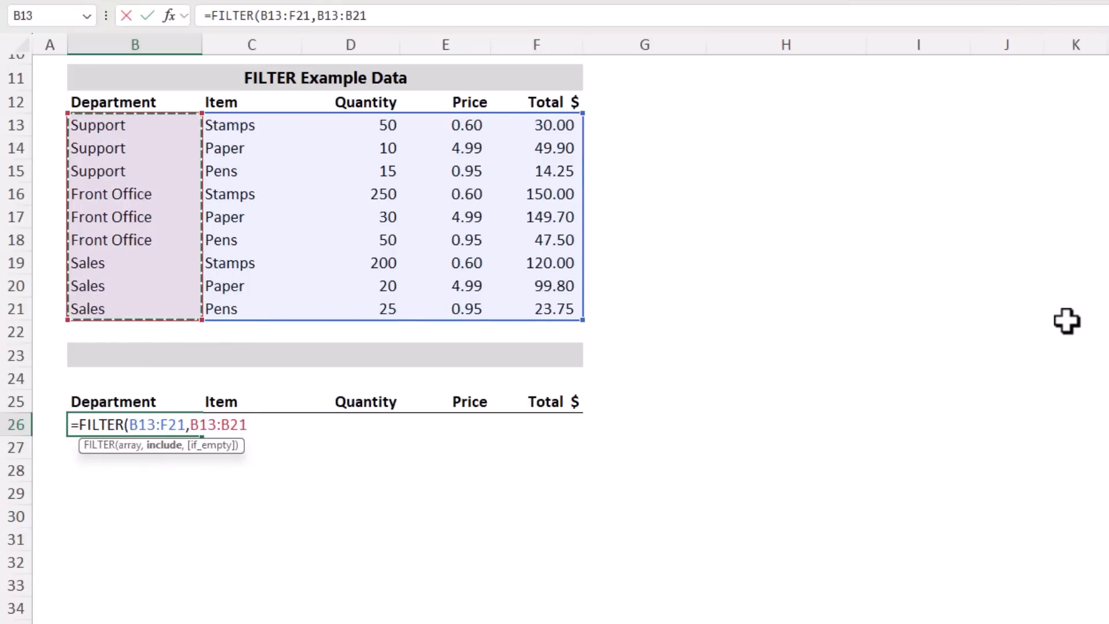
pyautogui.write('="Sales",')
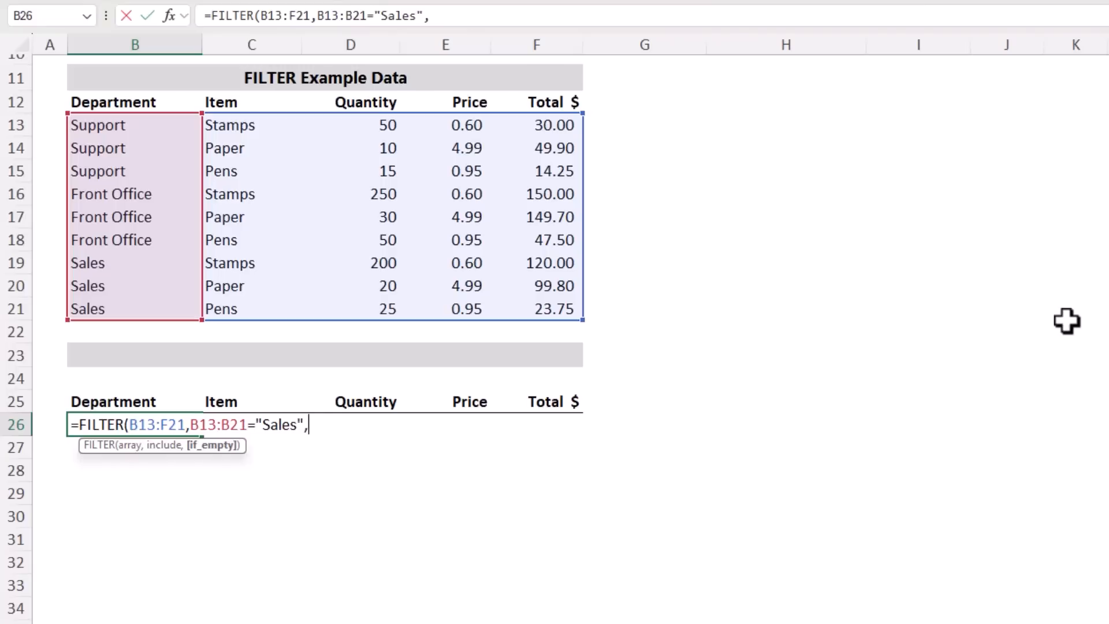
pyautogui.write('No records"')
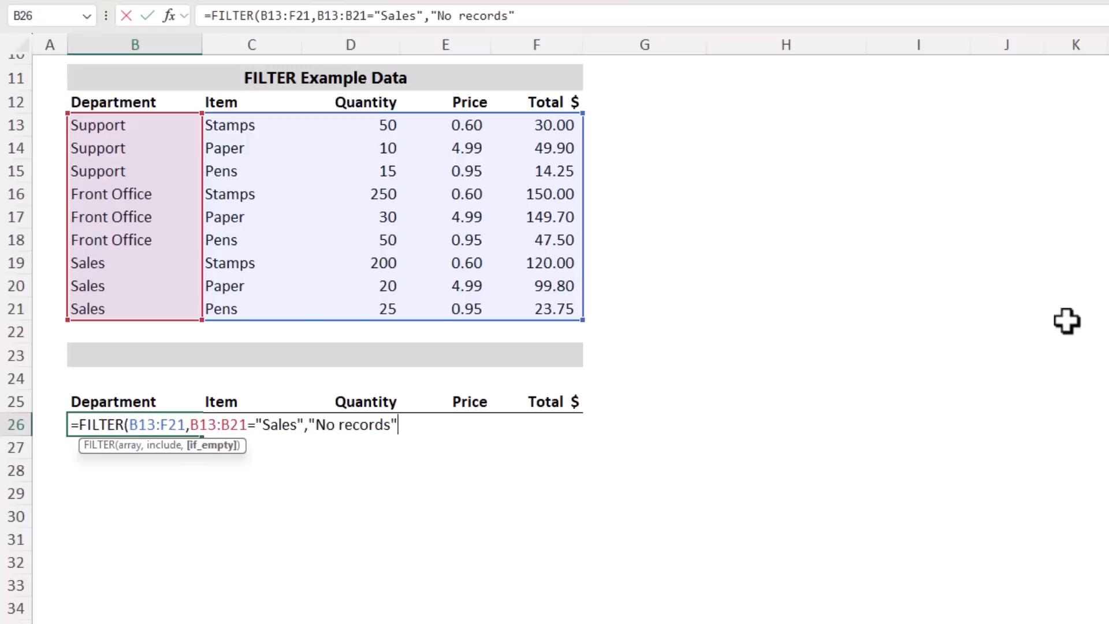
# Preview the include argument's evaluation and complete the formula as =FILTER(B13:F21,B13:B21="Sales","No records")
pyautogui.click(163, 445)
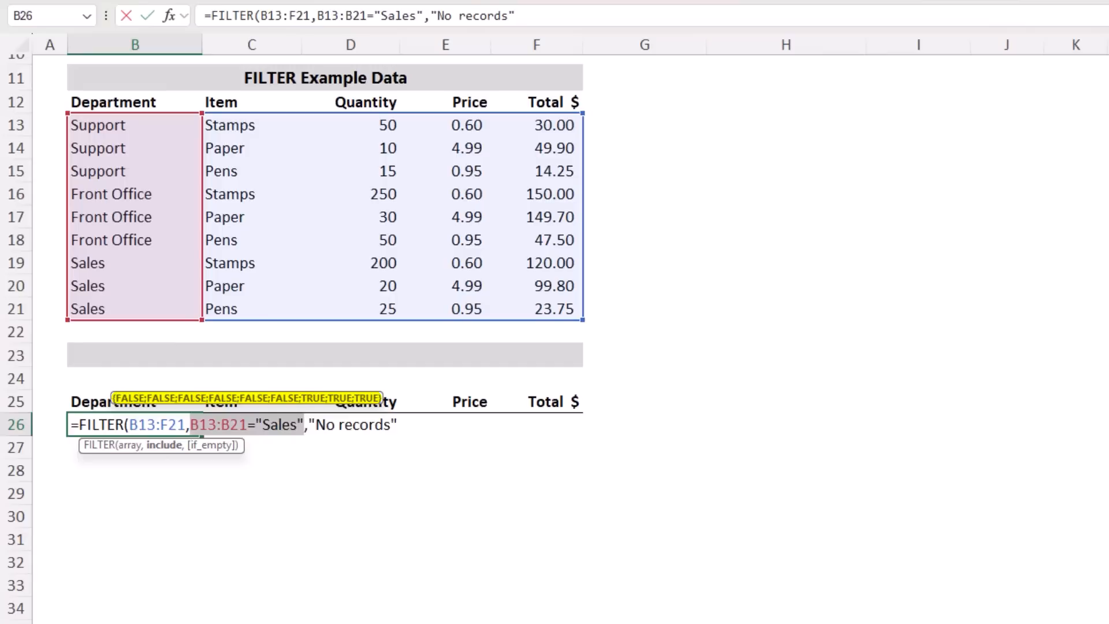
pyautogui.click(397, 425)
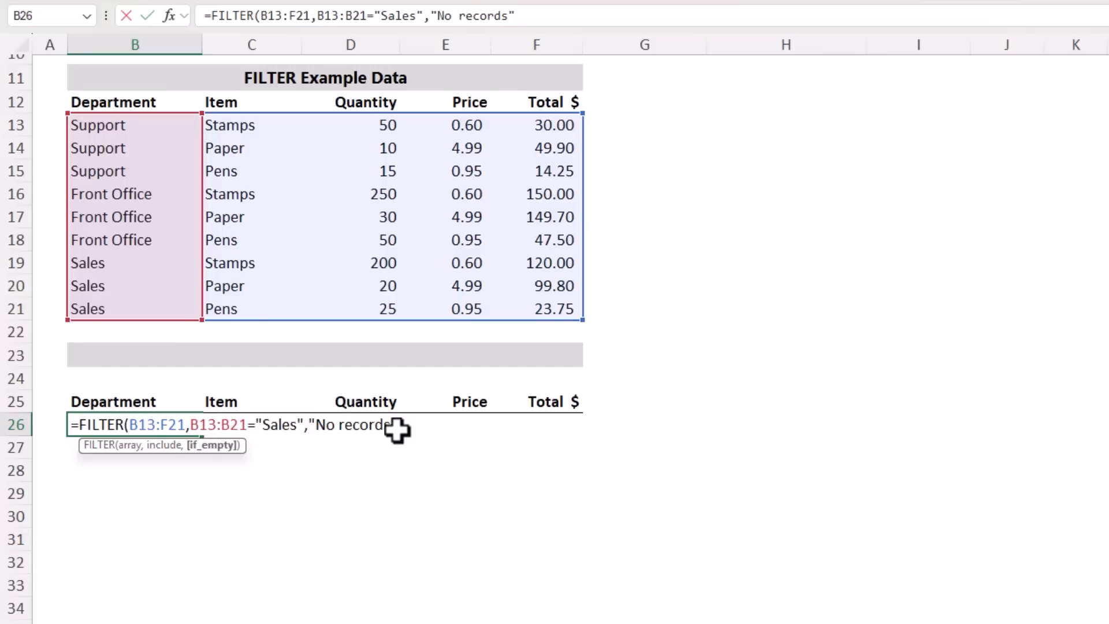
pyautogui.press('Return')
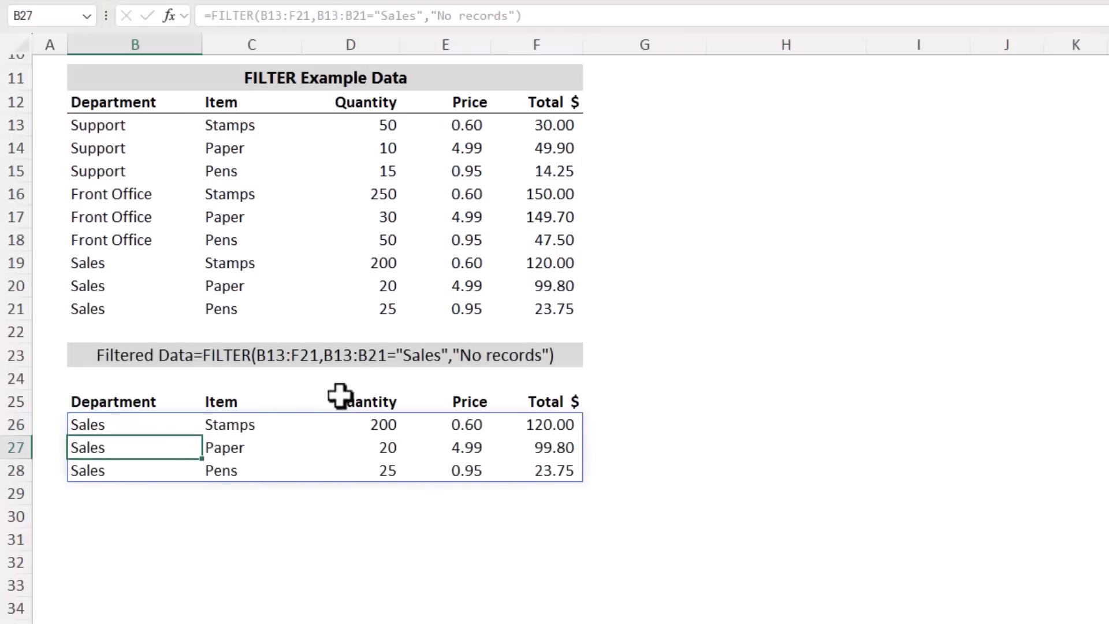
pyautogui.moveTo(122, 264); pyautogui.dragTo(537, 309)
pyautogui.click(135, 423)
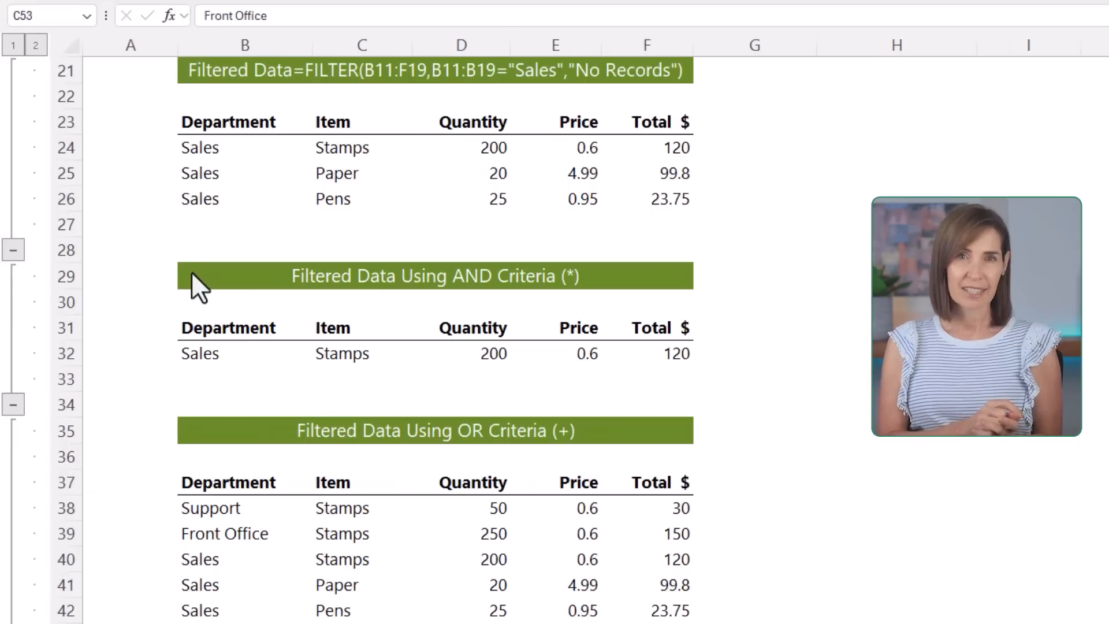
# Examine the FILTER formulas using AND criteria in B32 and OR criteria in B38
pyautogui.click(209, 354)
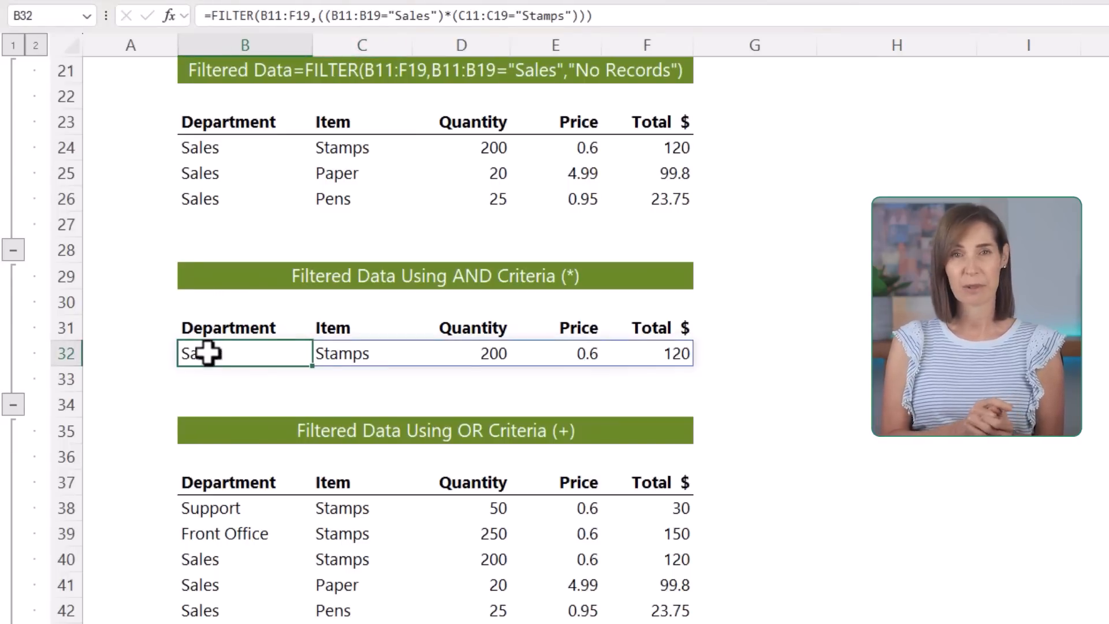
pyautogui.click(207, 509)
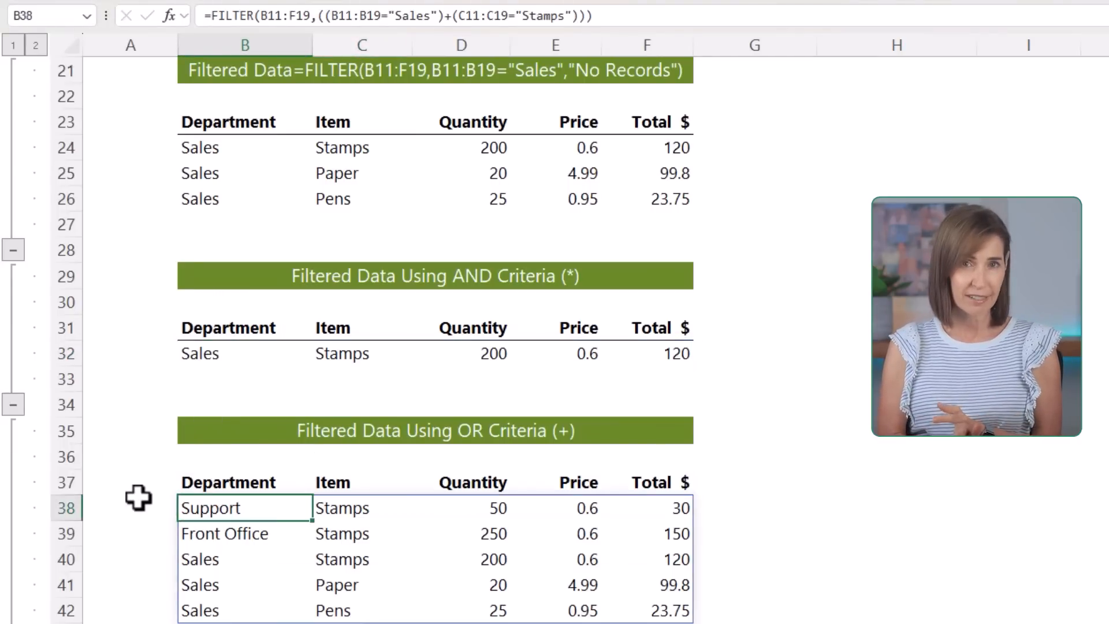
pyautogui.scroll(-6, 138, 497)
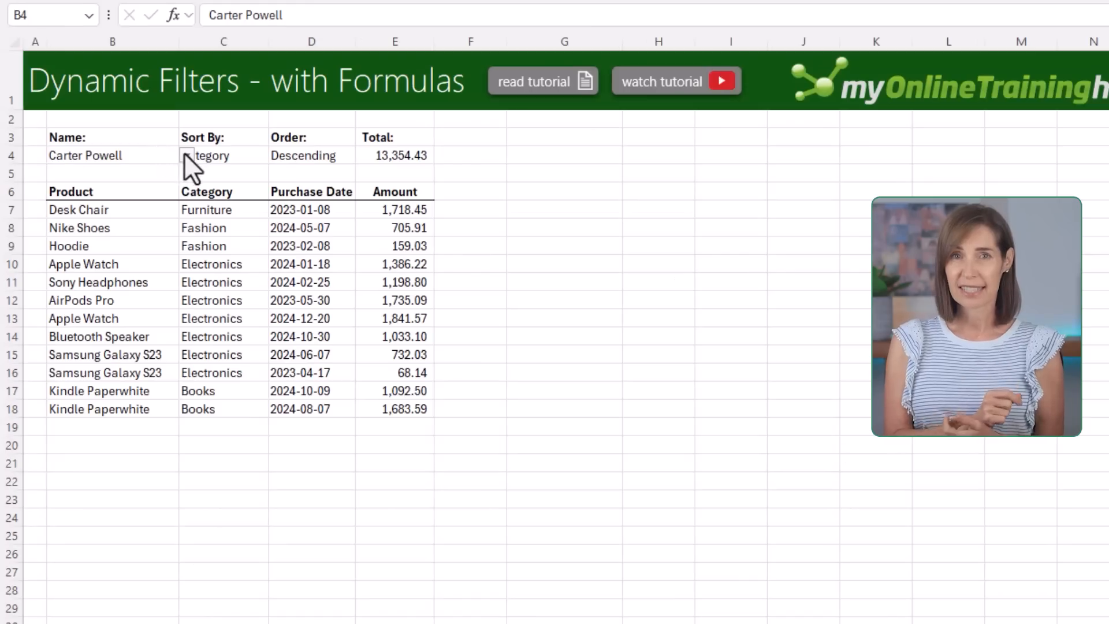
# Switch the interactive report to the fourth customer in the name list and sort it by Amount
pyautogui.click(185, 155)
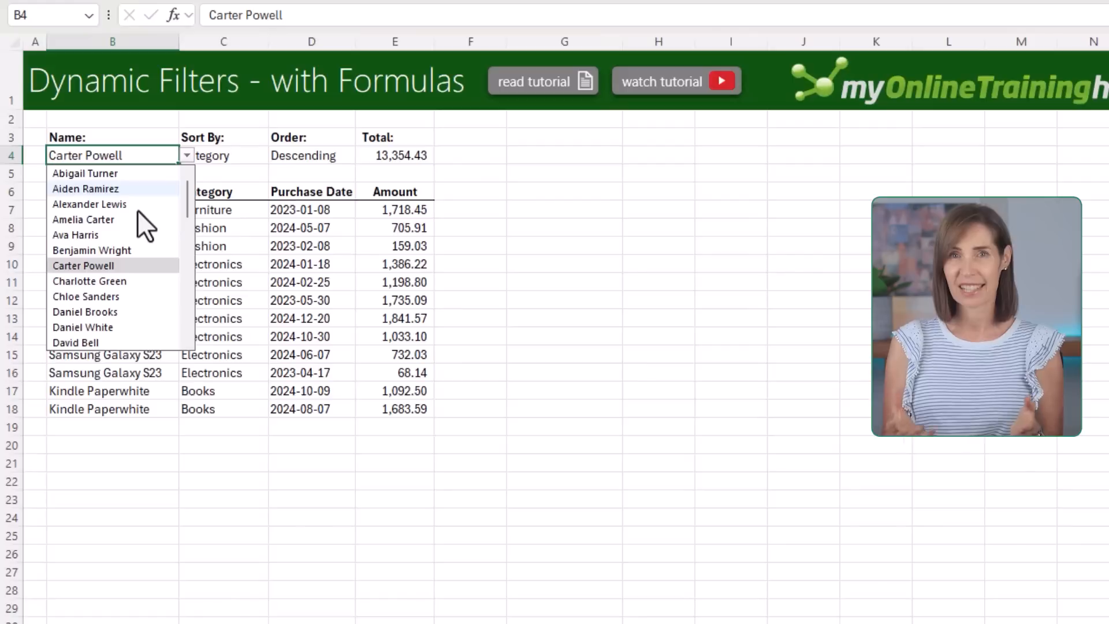
pyautogui.click(120, 221)
pyautogui.click(242, 153)
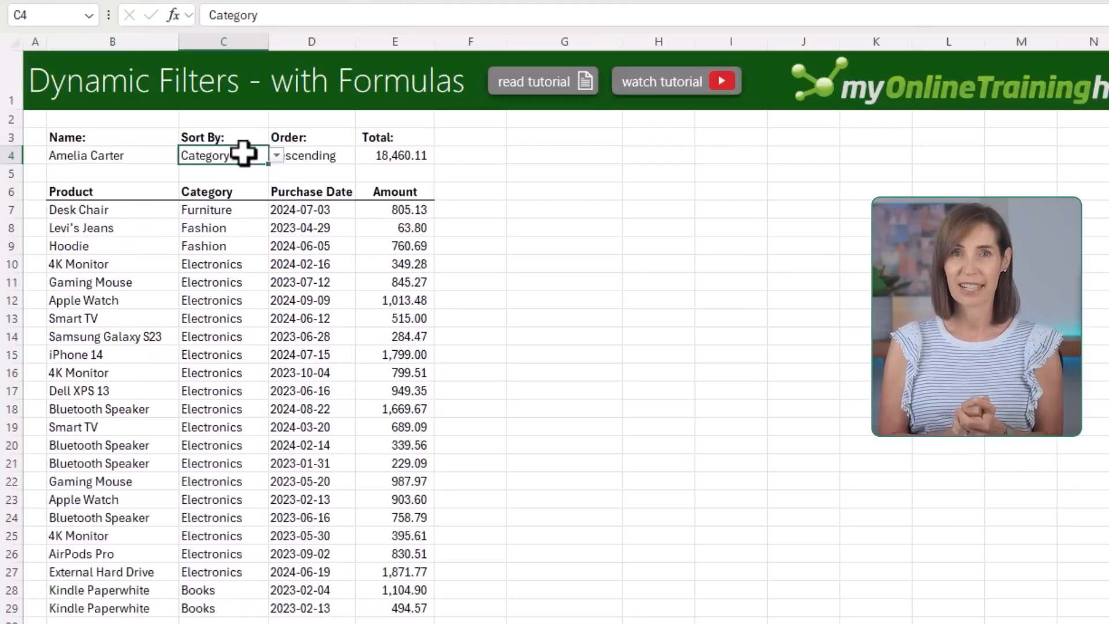
pyautogui.click(276, 155)
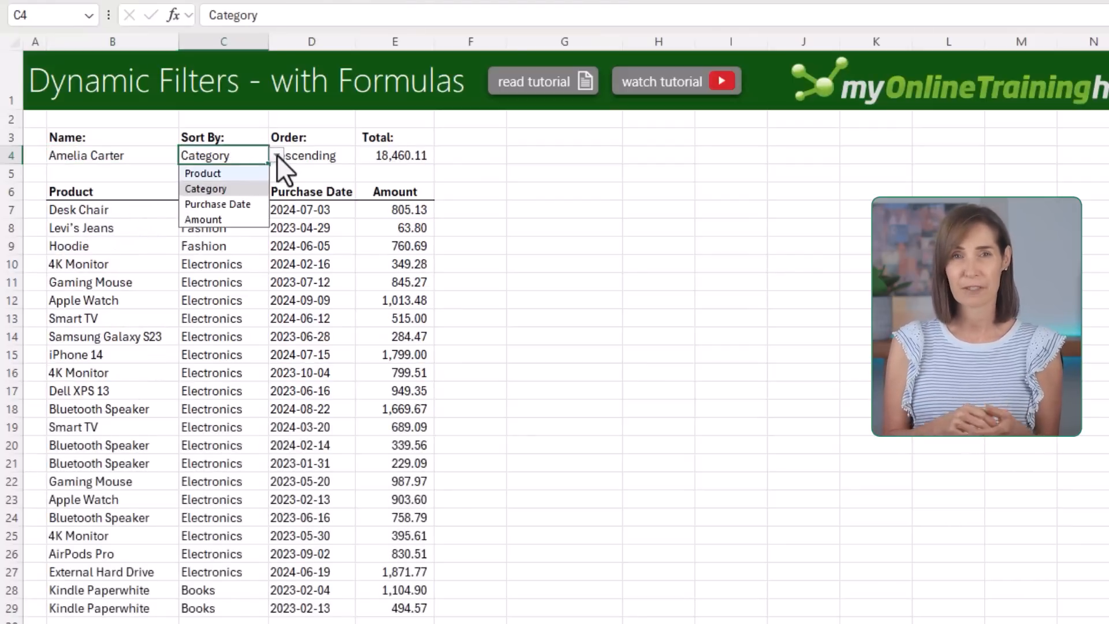
pyautogui.click(234, 219)
# Set the interactive report's sort order to Ascending
pyautogui.click(346, 156)
pyautogui.click(363, 156)
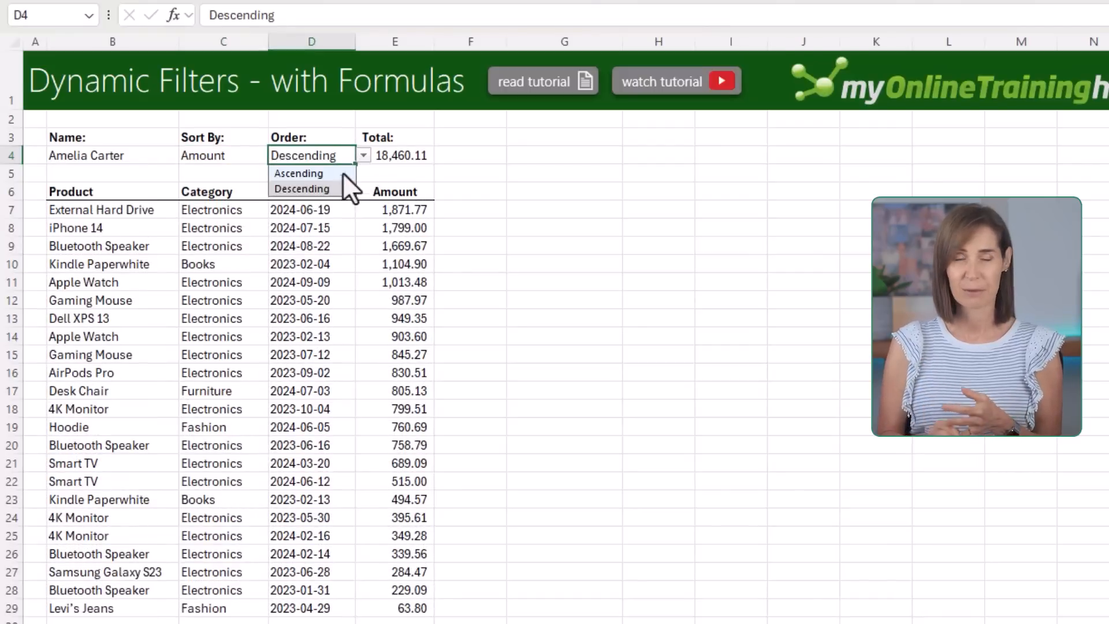
pyautogui.click(314, 173)
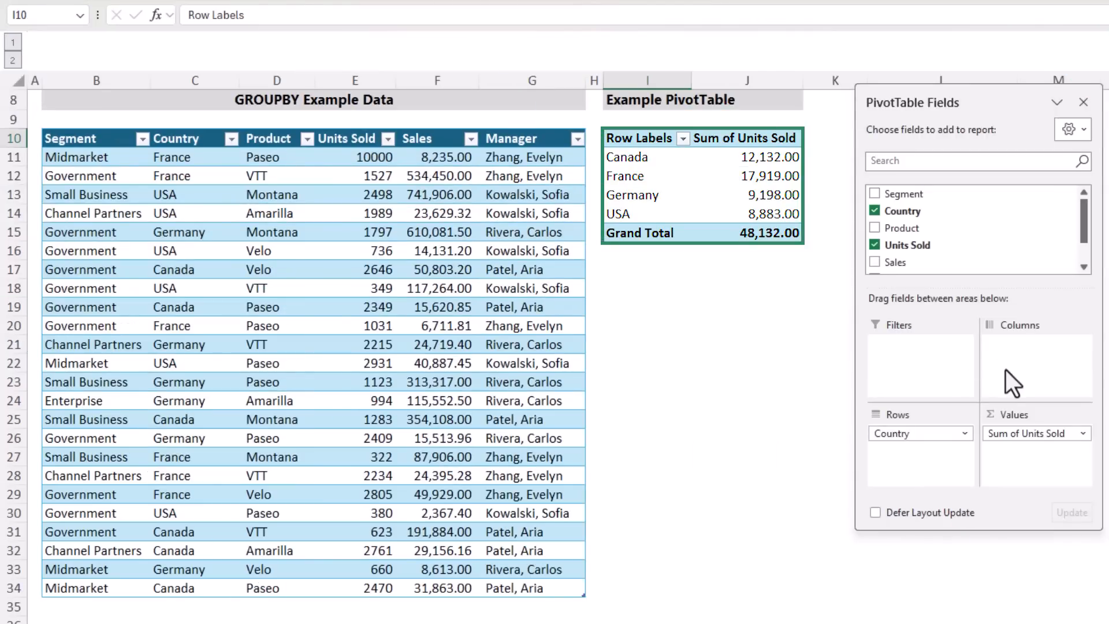
# Close the PivotTable field list and begin a GROUPBY formula in L10 with the Country column, including its header, as row_fields
pyautogui.click(1083, 103)
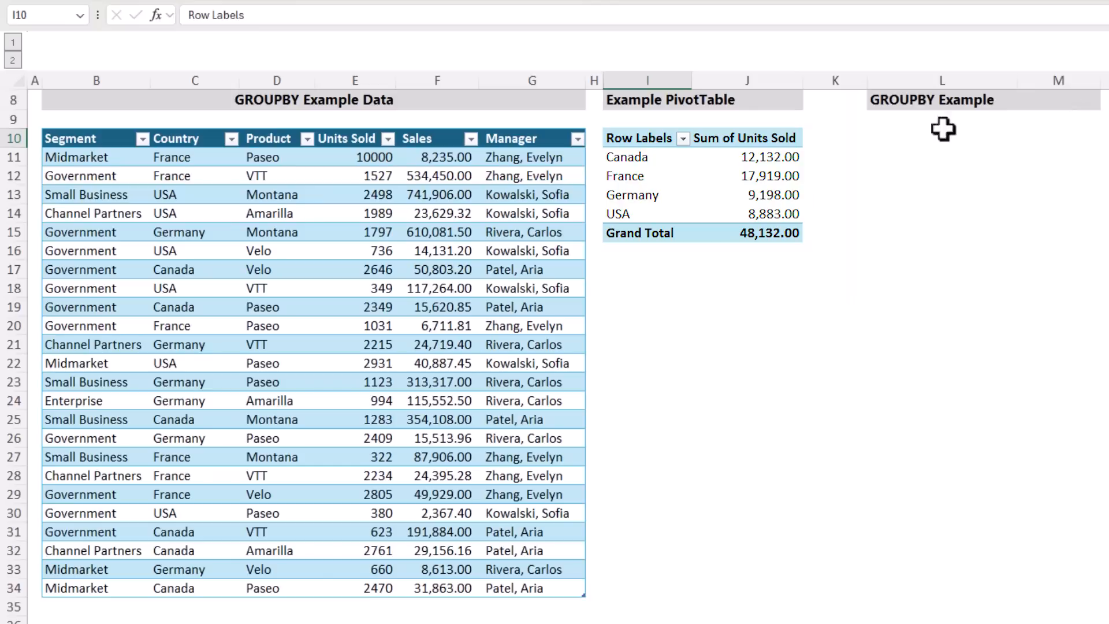
pyautogui.click(911, 136)
pyautogui.write('=gro')
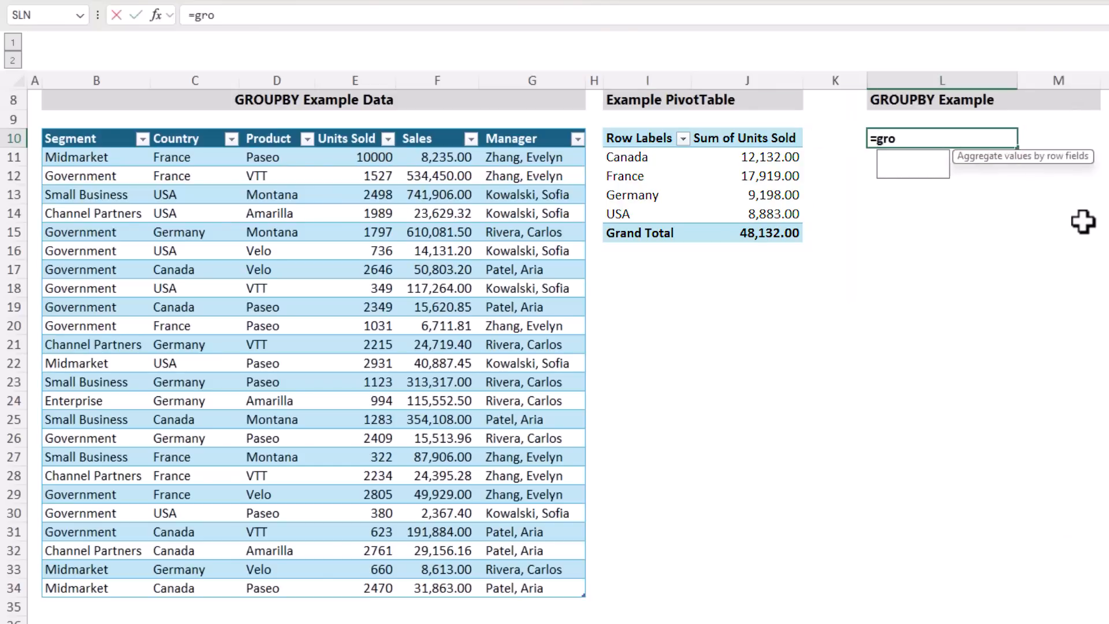
pyautogui.press('Tab')
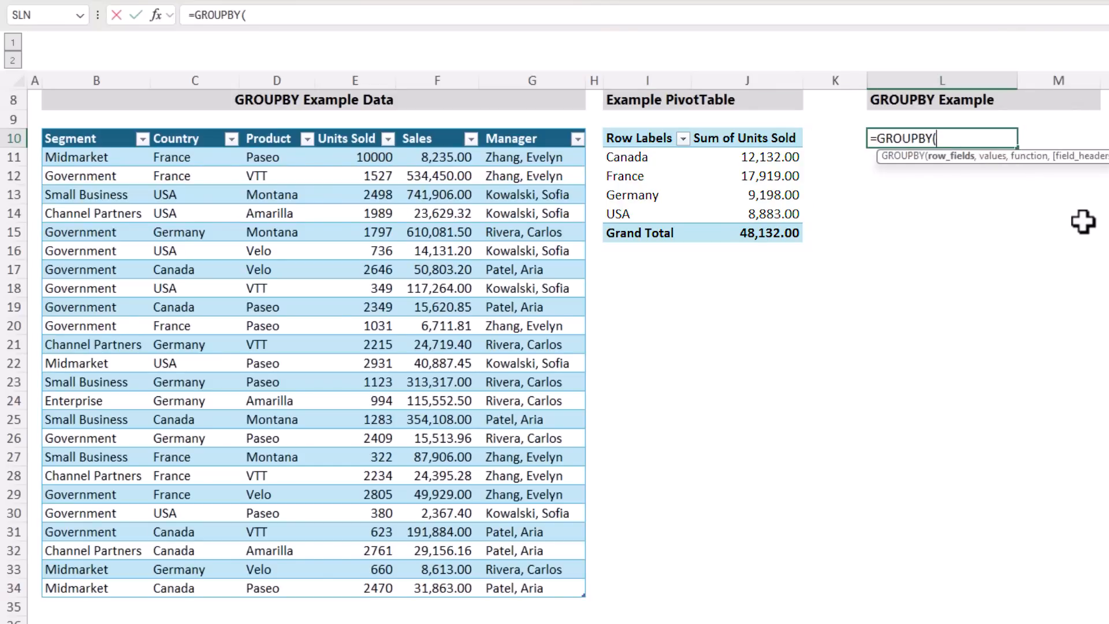
pyautogui.click(171, 127)
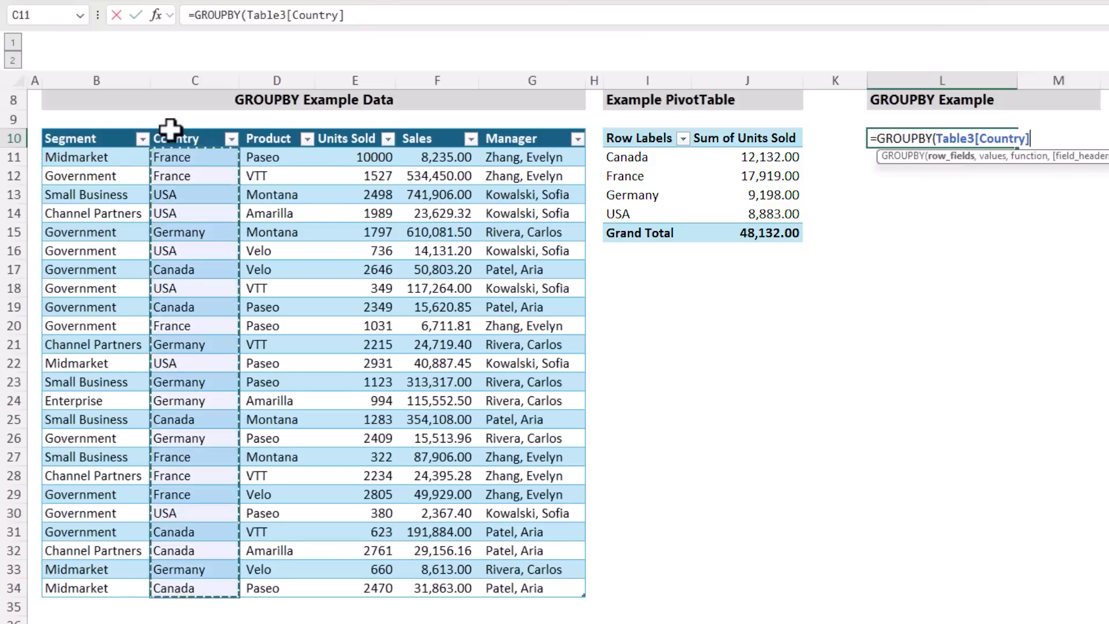
pyautogui.click(170, 128)
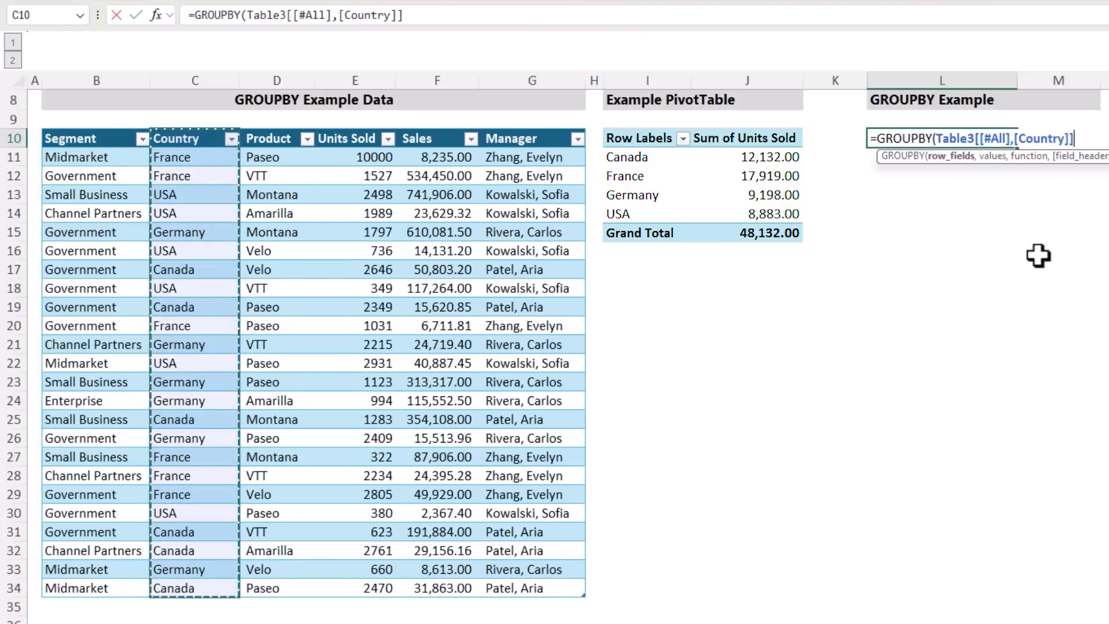
pyautogui.write(',')
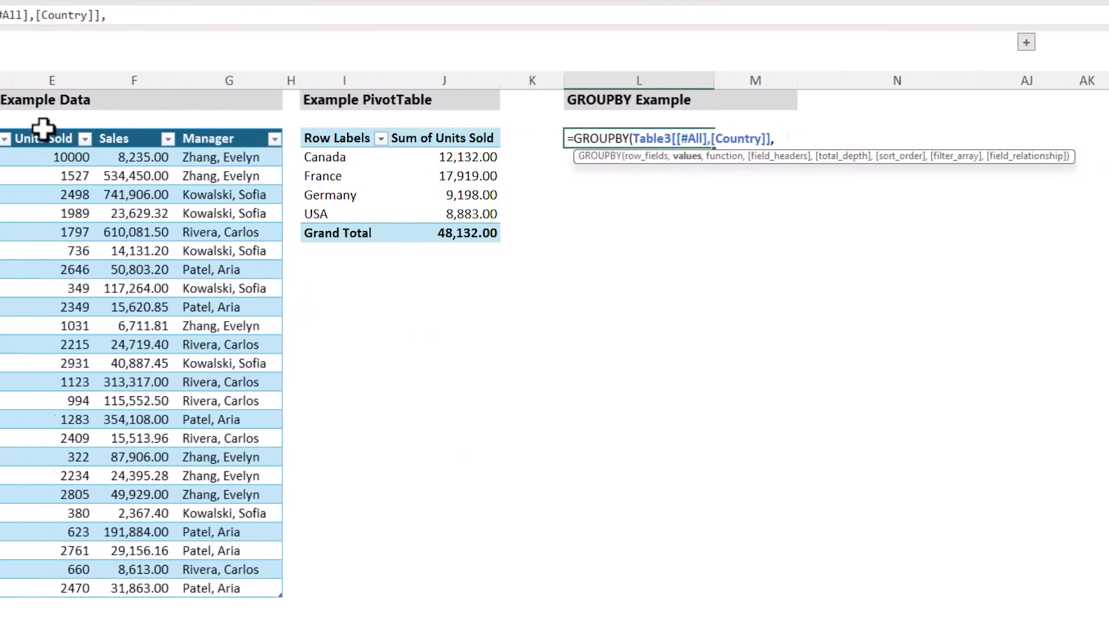
# Add the Units Sold column, including its header, as the GROUPBY values and SUM as the function
pyautogui.click(346, 128)
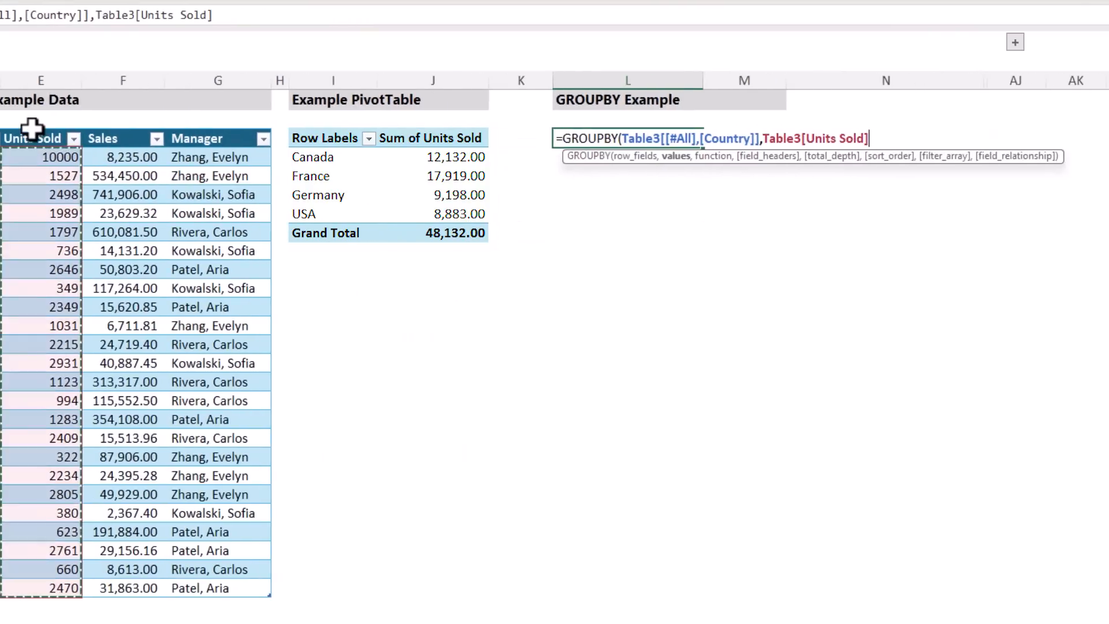
pyautogui.click(31, 128)
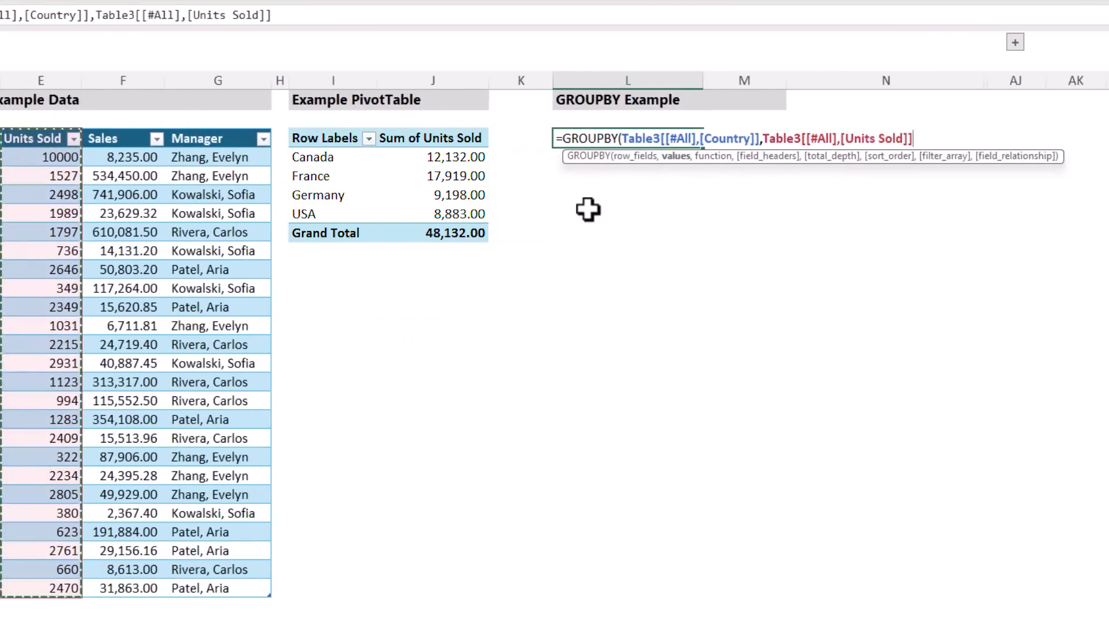
pyautogui.write(',')
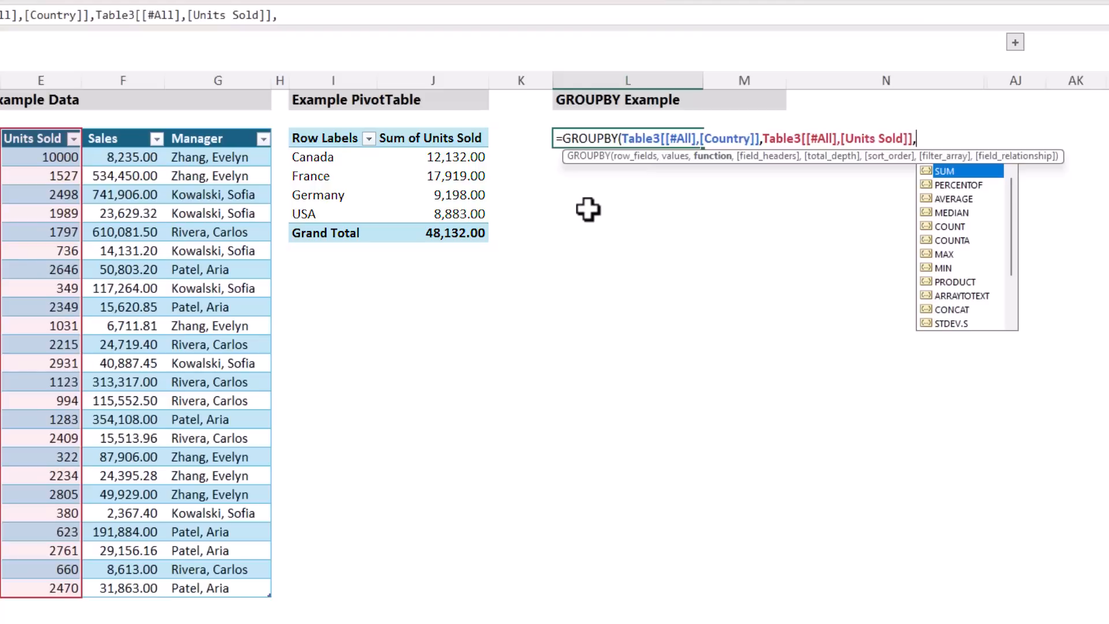
pyautogui.scroll(-2, 931, 259)
pyautogui.scroll(2, 930, 259)
pyautogui.press('Tab')
pyautogui.write(',')
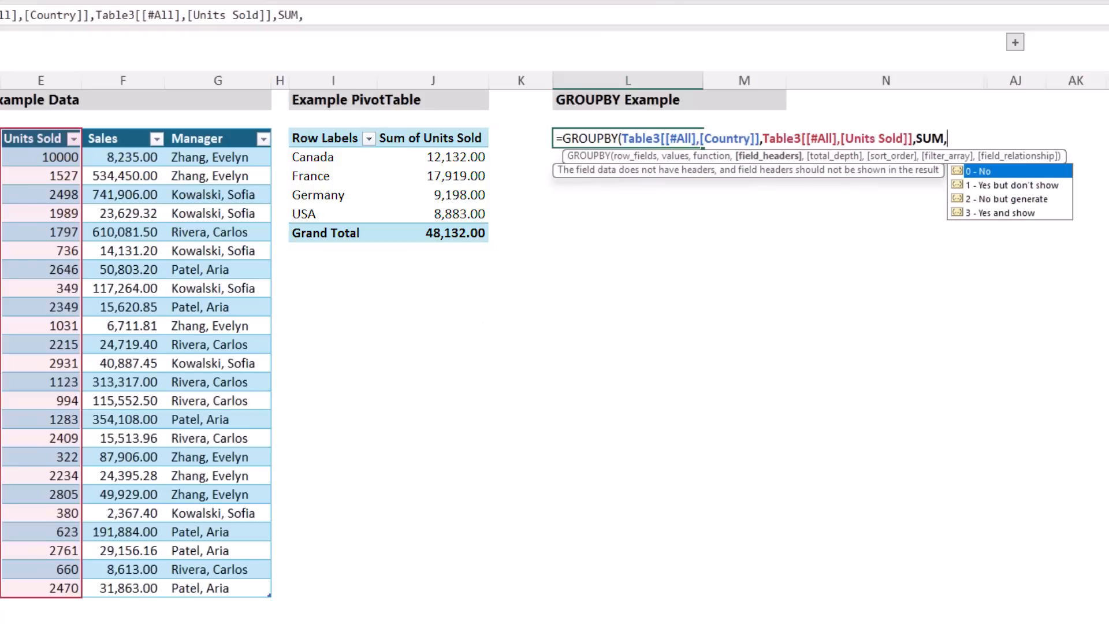
# Set the GROUPBY field_headers argument to 3 - Yes and show
pyautogui.press('Down')
pyautogui.press('Down')
pyautogui.press('Down')
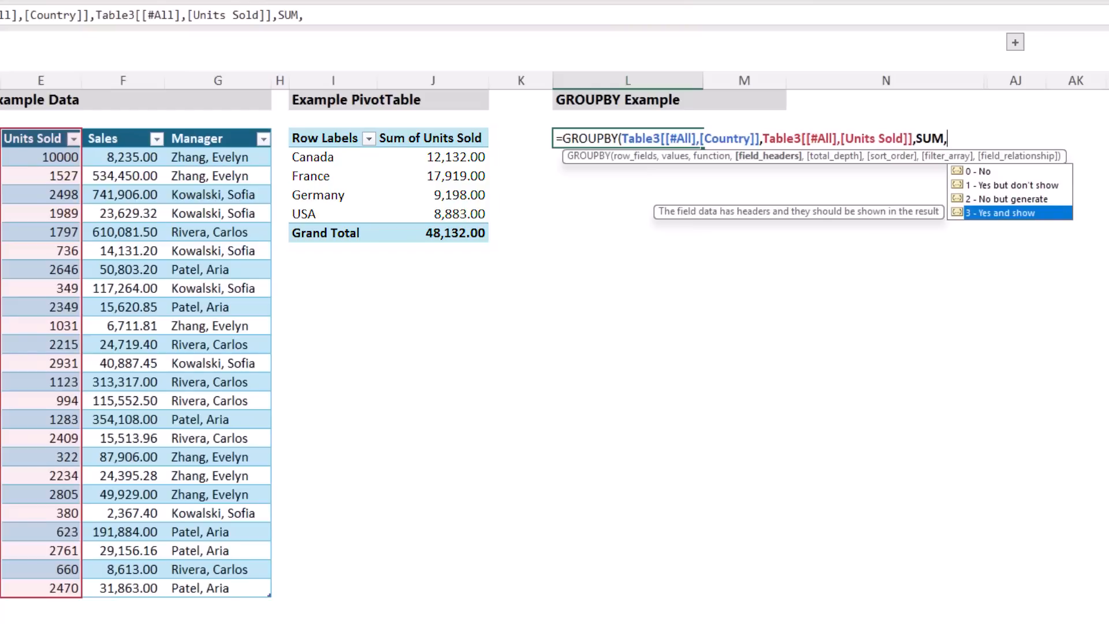
pyautogui.press('Tab')
pyautogui.write(',')
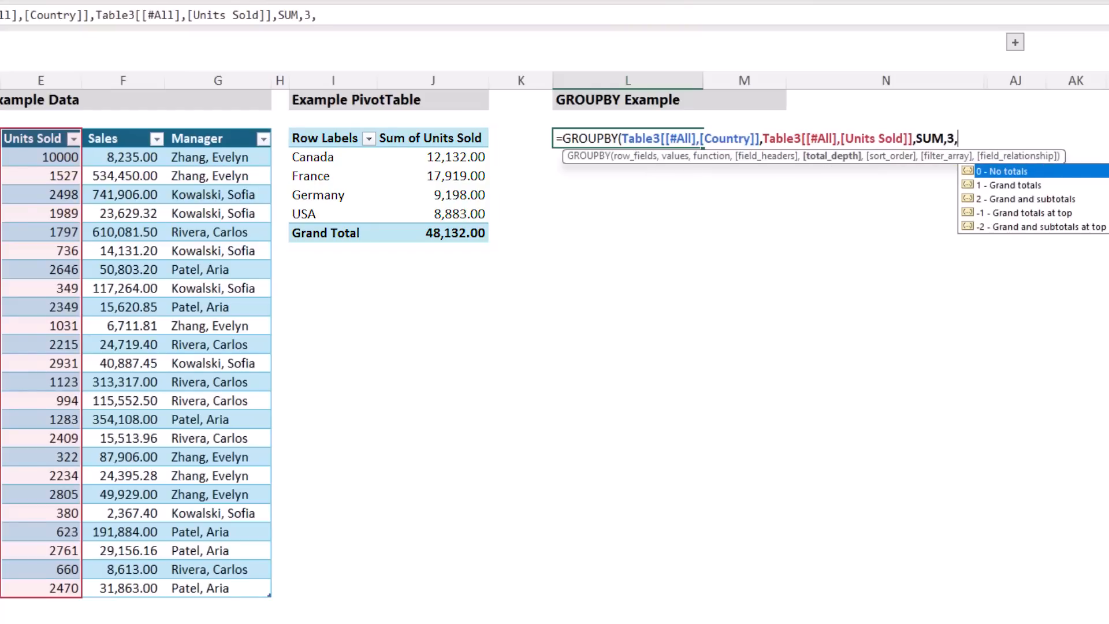
pyautogui.write(',')
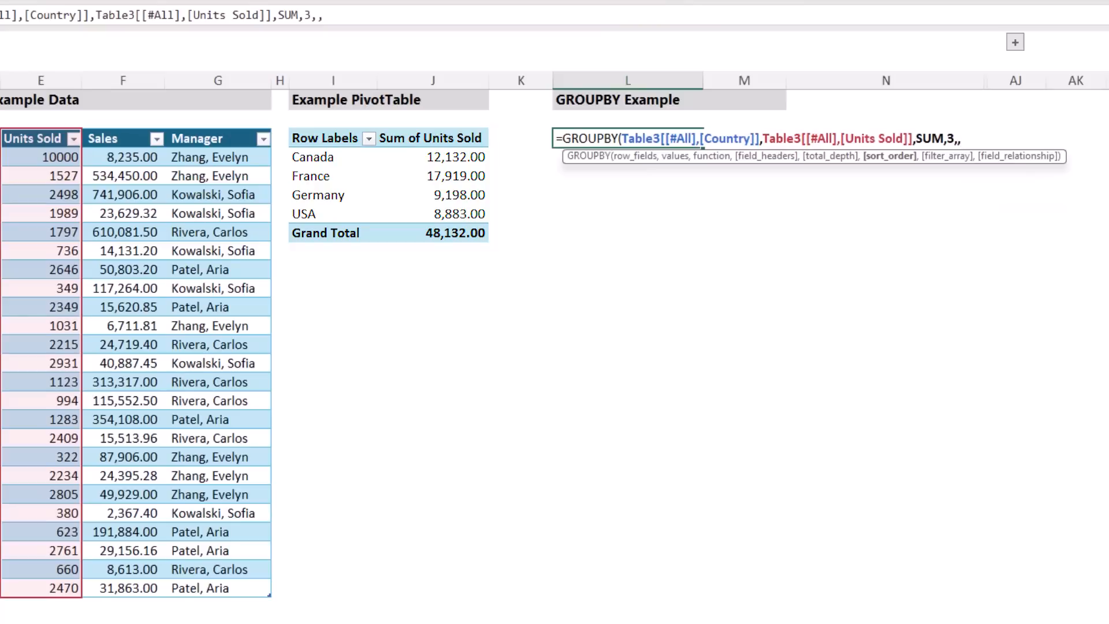
pyautogui.write(',')
pyautogui.press('BackSpace')
pyautogui.press('BackSpace')
pyautogui.press('BackSpace')
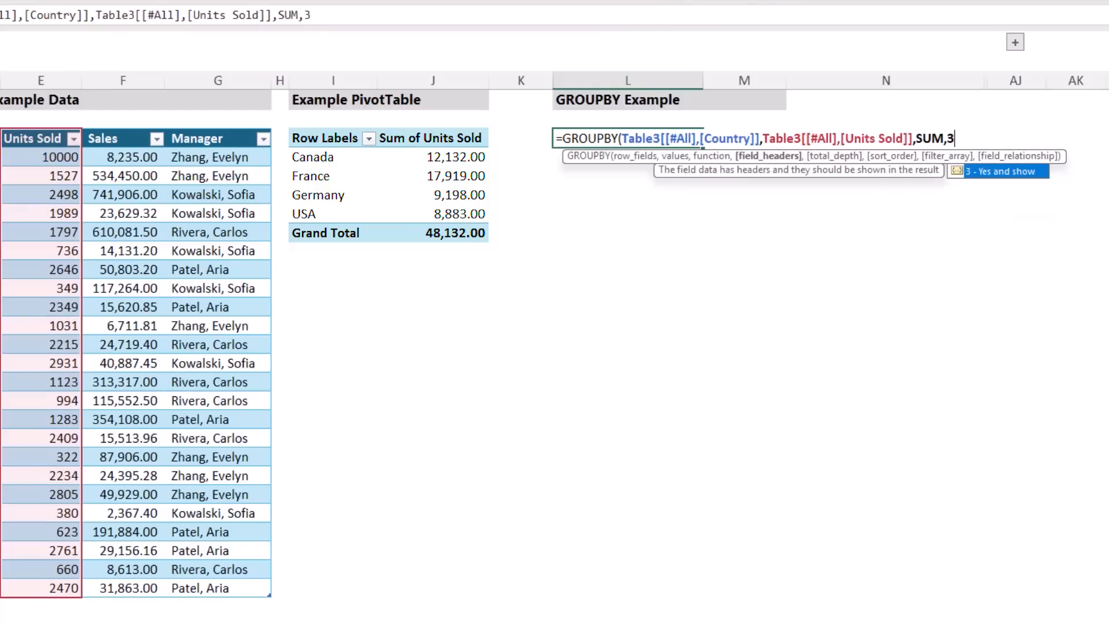
# Complete the formula as =GROUPBY(Table3[[#All],[Country]],Table3[[#All],[Units Sold]],SUM,3)
pyautogui.write(')')
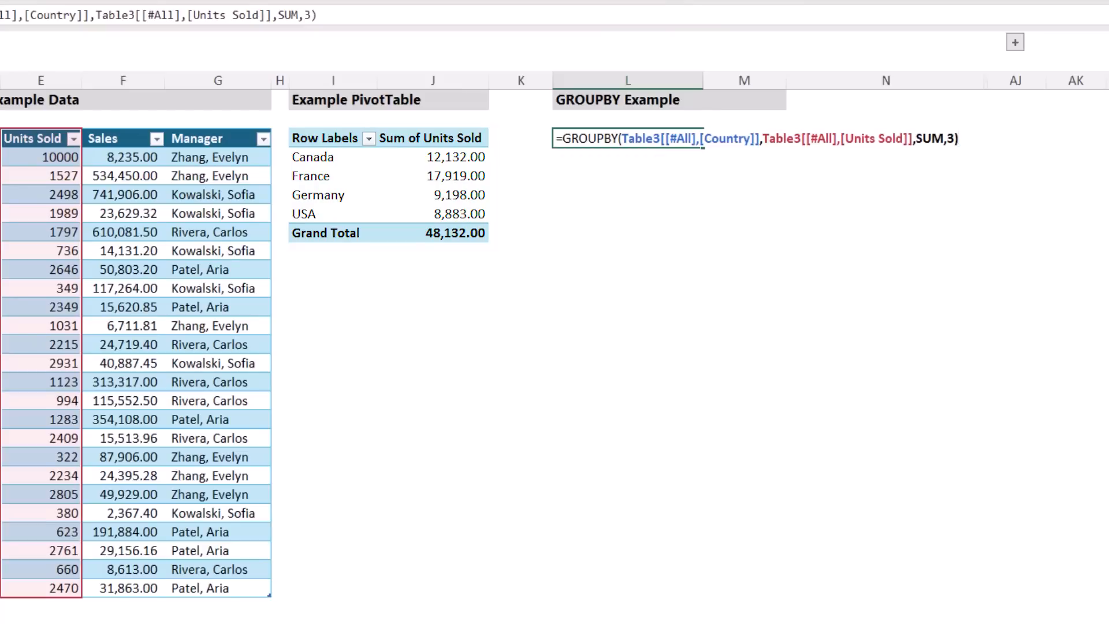
pyautogui.press('Return')
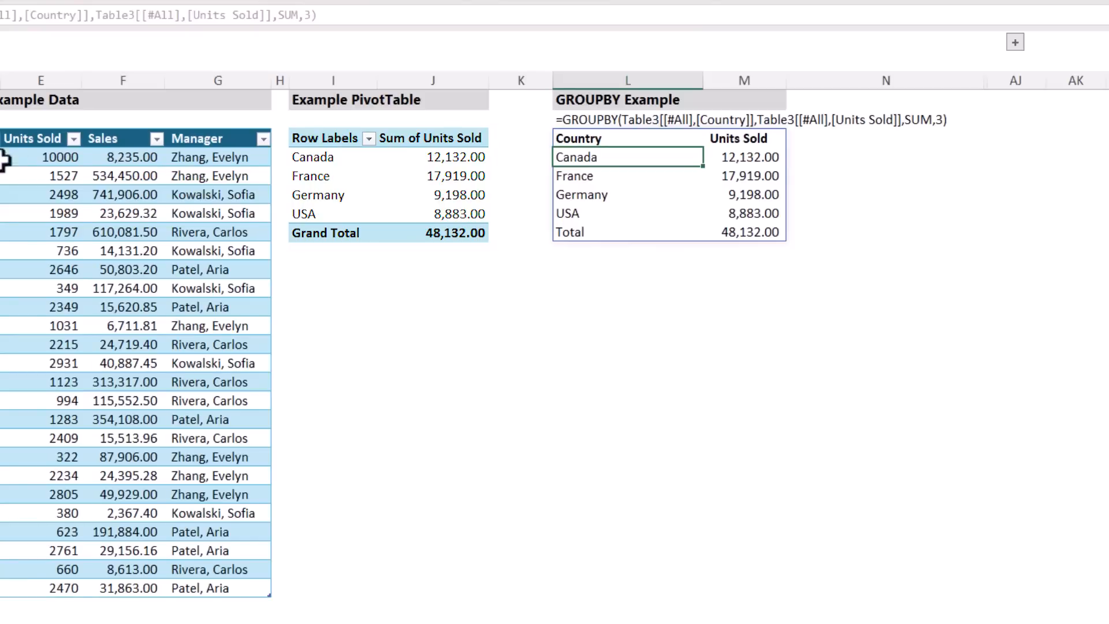
# Change the Units Sold value in the first row of the GROUPBY example data (E11) to 1000
pyautogui.click(41, 155)
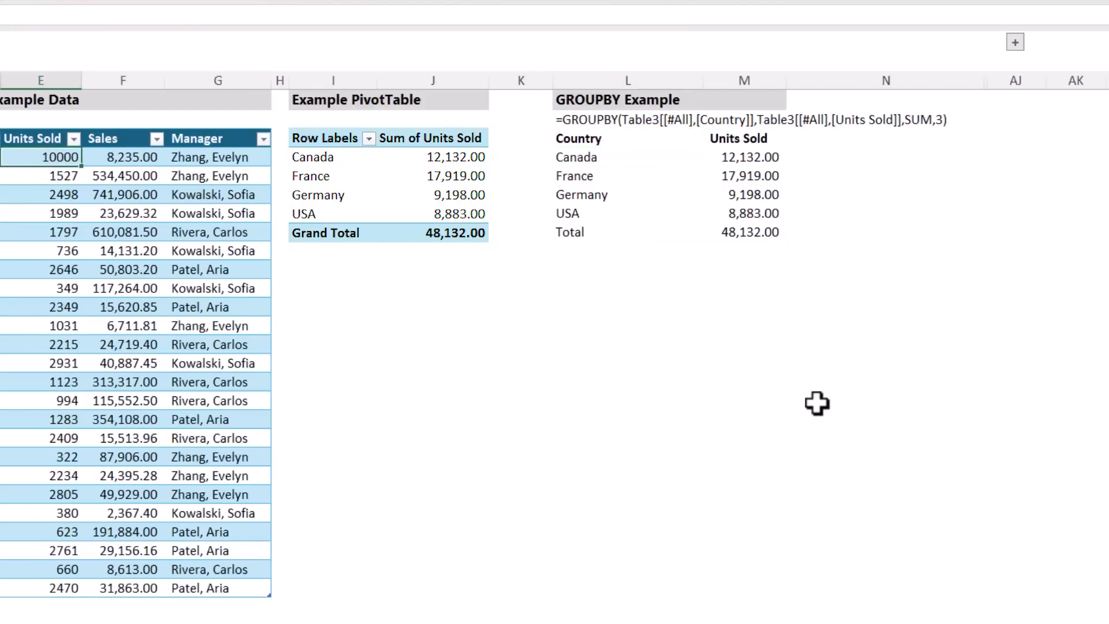
pyautogui.write('1000')
pyautogui.hotkey('ctrl', 'Return')
pyautogui.press('Return')
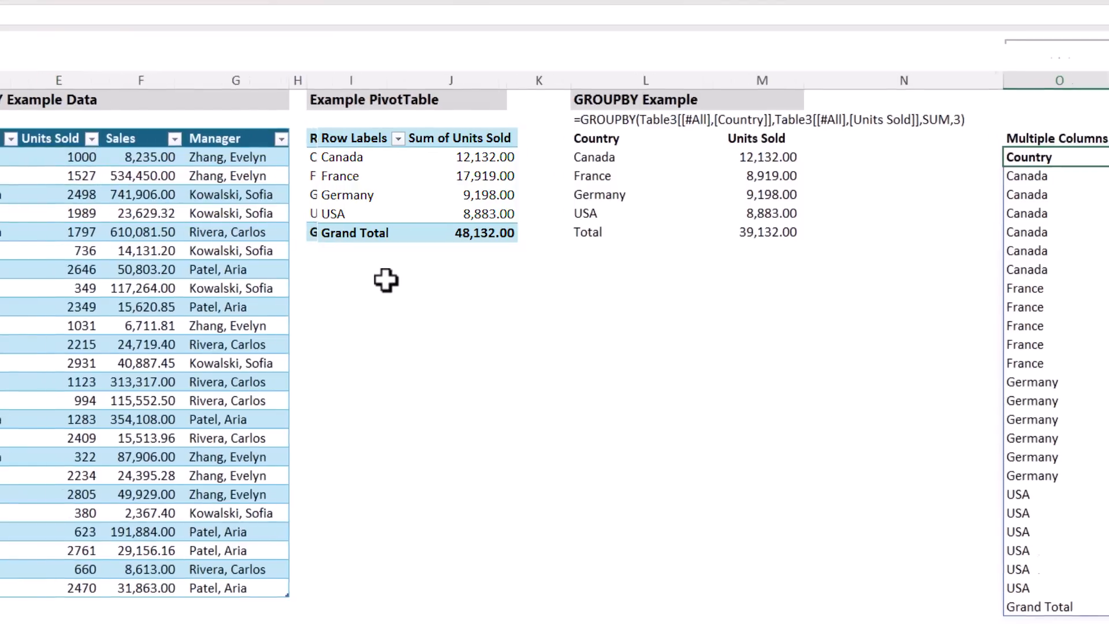
# Examine the GROUPBY variations for multiple columns, non-contiguous columns, multiple value columns, sorting and filtering
pyautogui.hscroll(5, 367, 280)
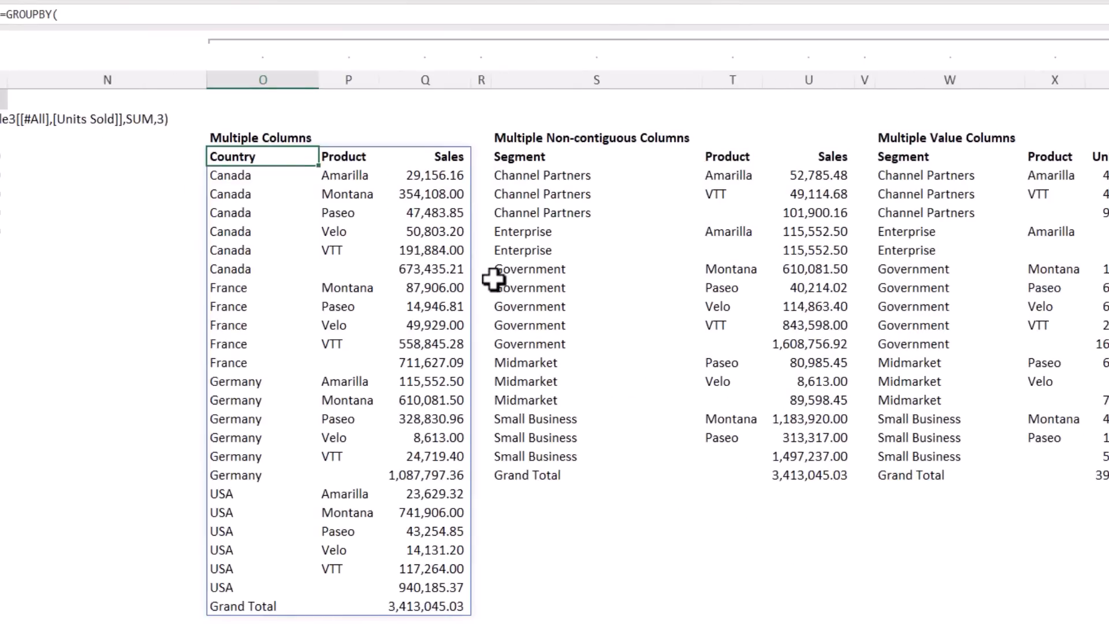
pyautogui.hscroll(1, 493, 280)
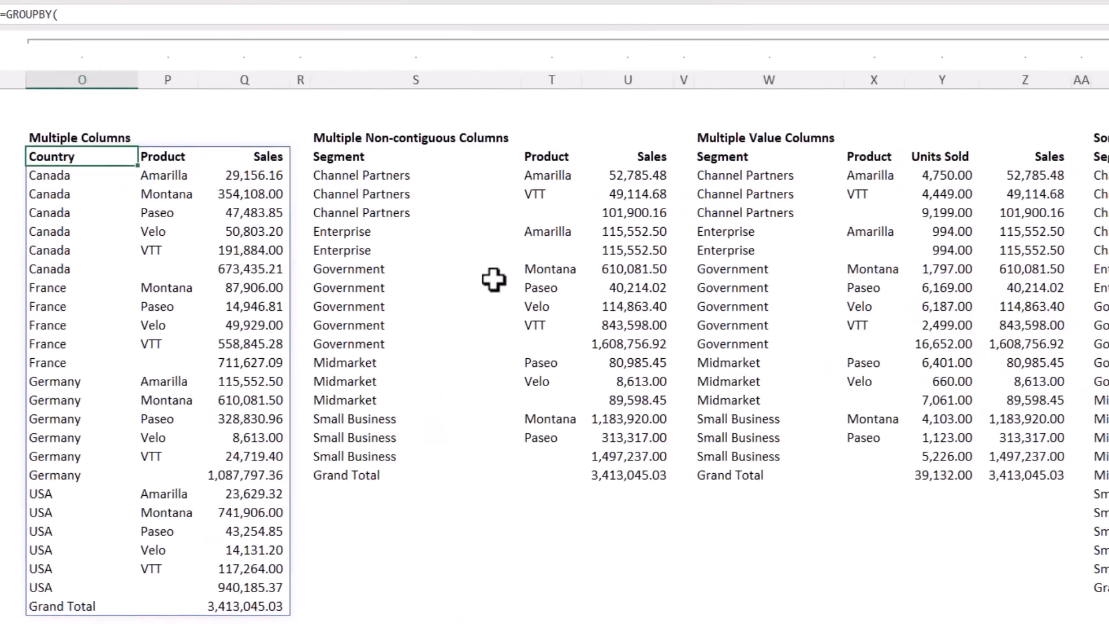
pyautogui.click(368, 172)
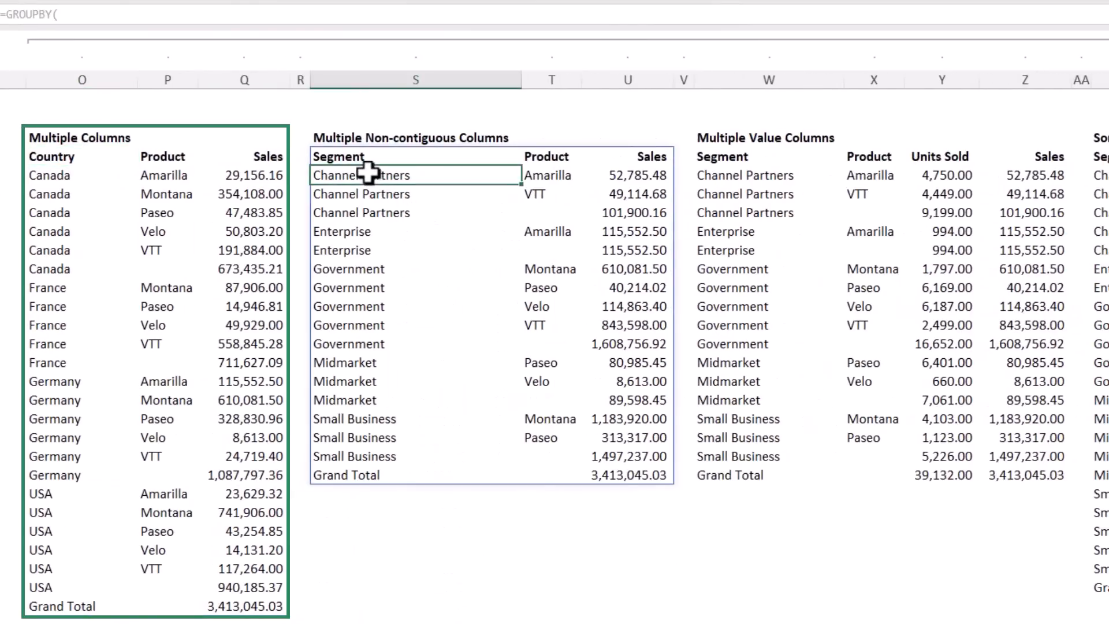
pyautogui.click(726, 161)
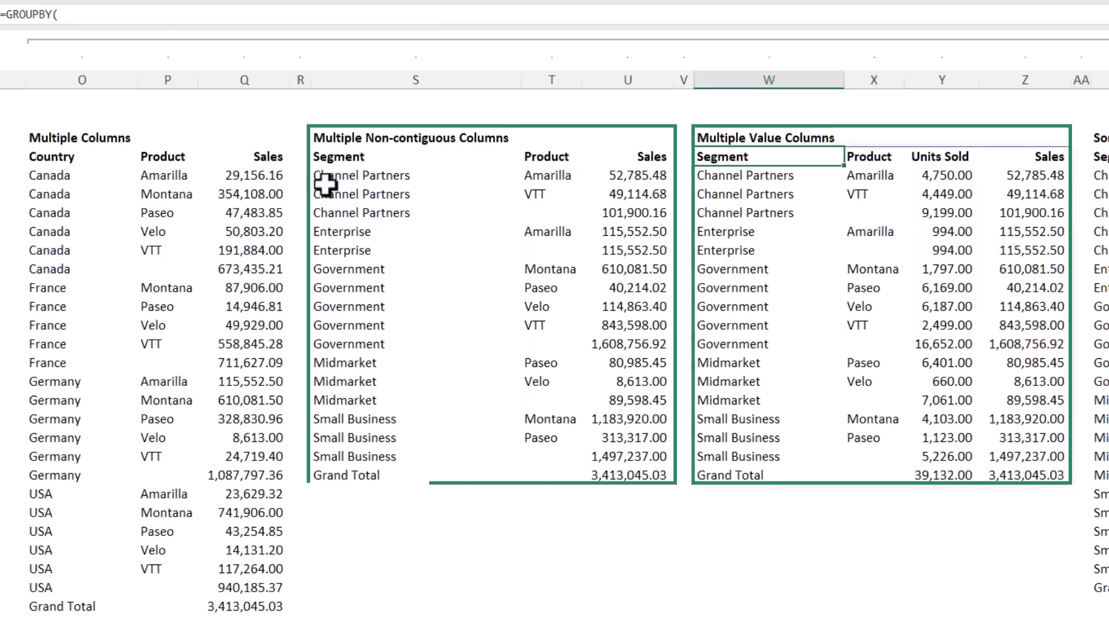
pyautogui.hscroll(10, 23, 154)
pyautogui.click(25, 154)
pyautogui.click(381, 156)
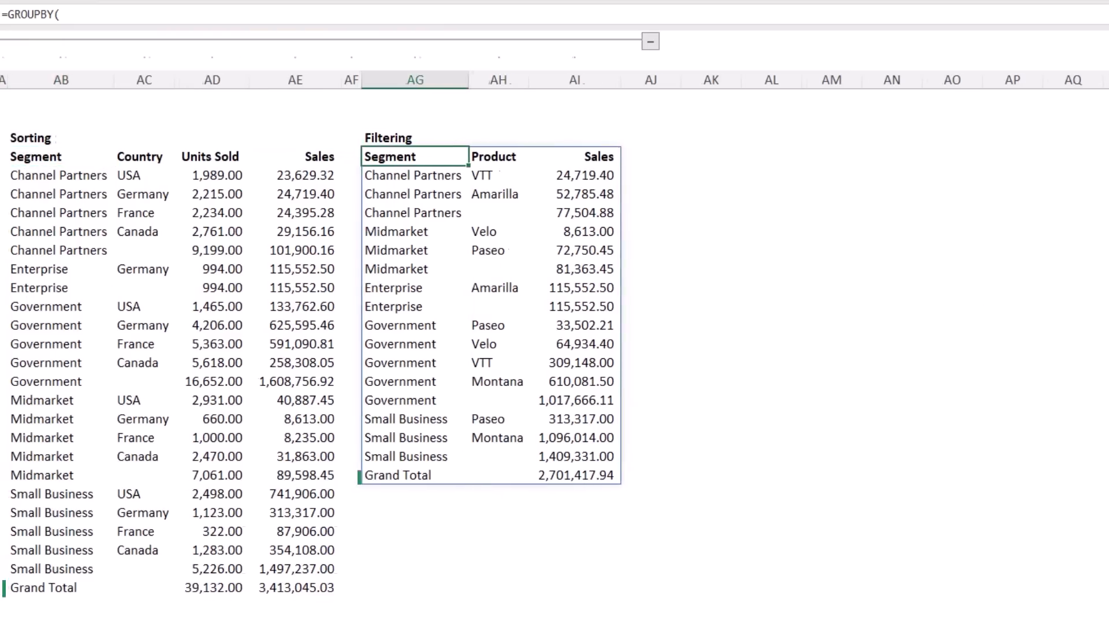
pyautogui.hotkey('ctrl', 'Home')
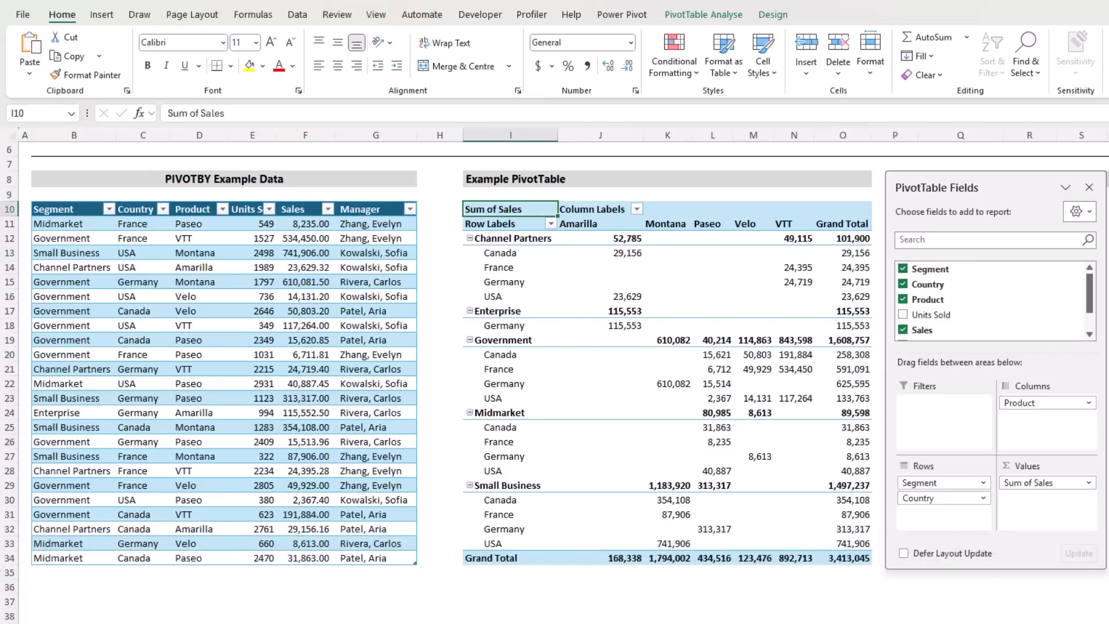
# Close the PivotTable field list and begin a PIVOTBY formula in Q10 with the Segment and Country columns, including headers, as row_fields
pyautogui.click(1088, 187)
pyautogui.click(956, 208)
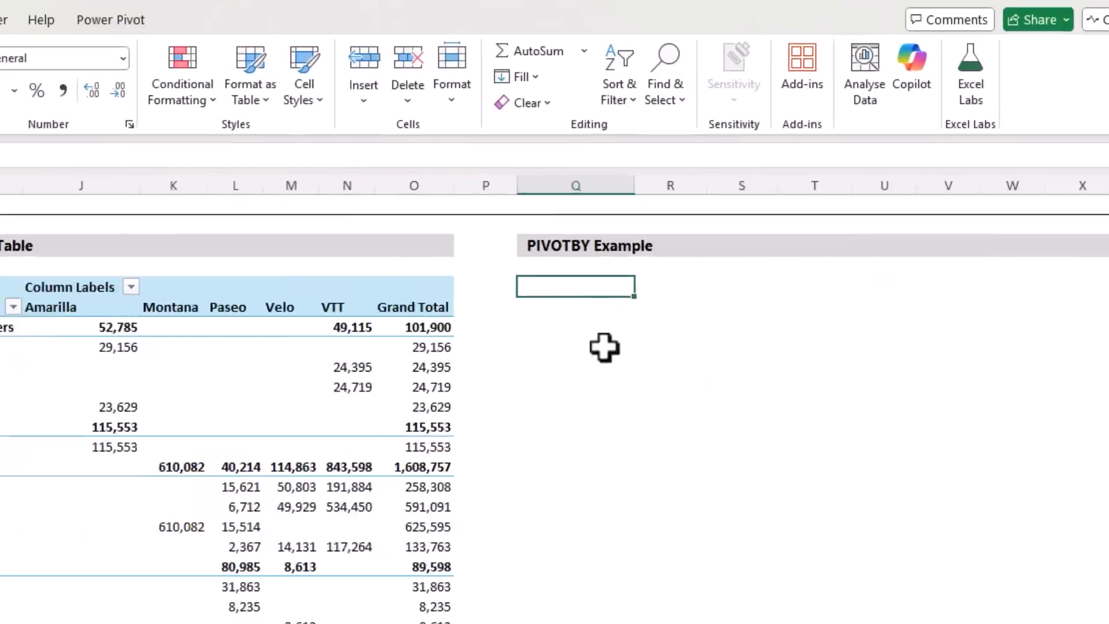
pyautogui.write('=piv')
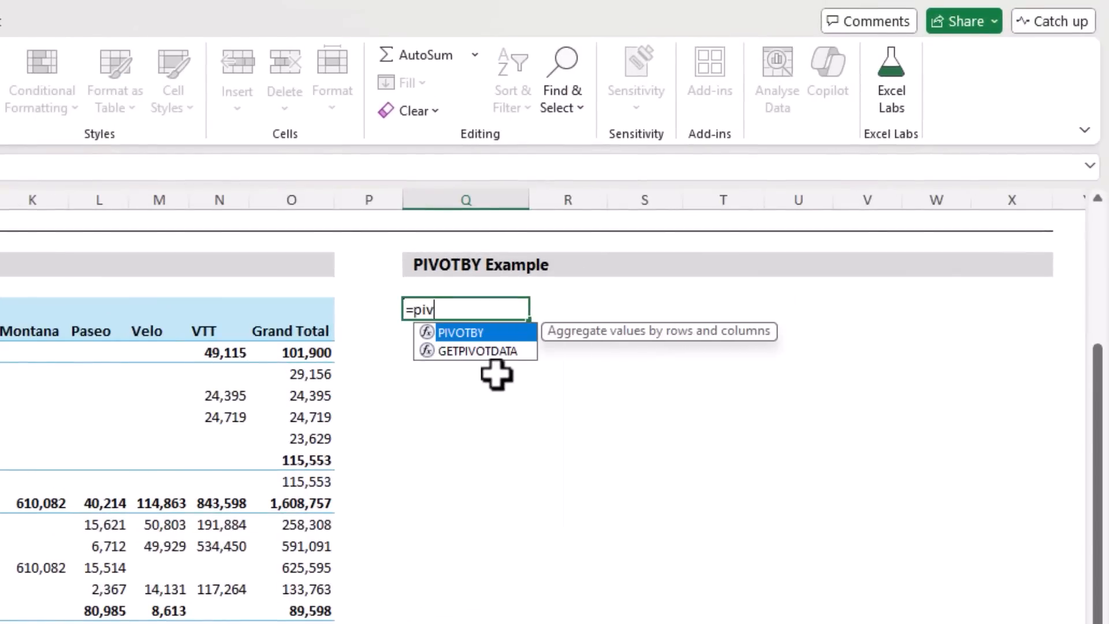
pyautogui.press('Tab')
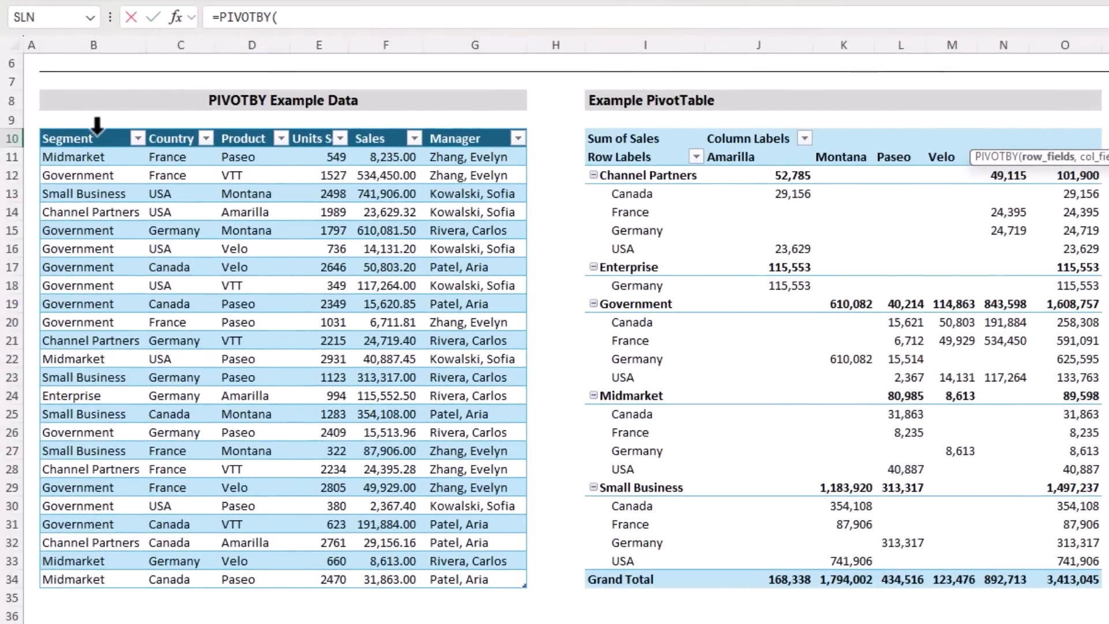
pyautogui.click(97, 126)
pyautogui.moveTo(98, 129); pyautogui.dragTo(200, 138)
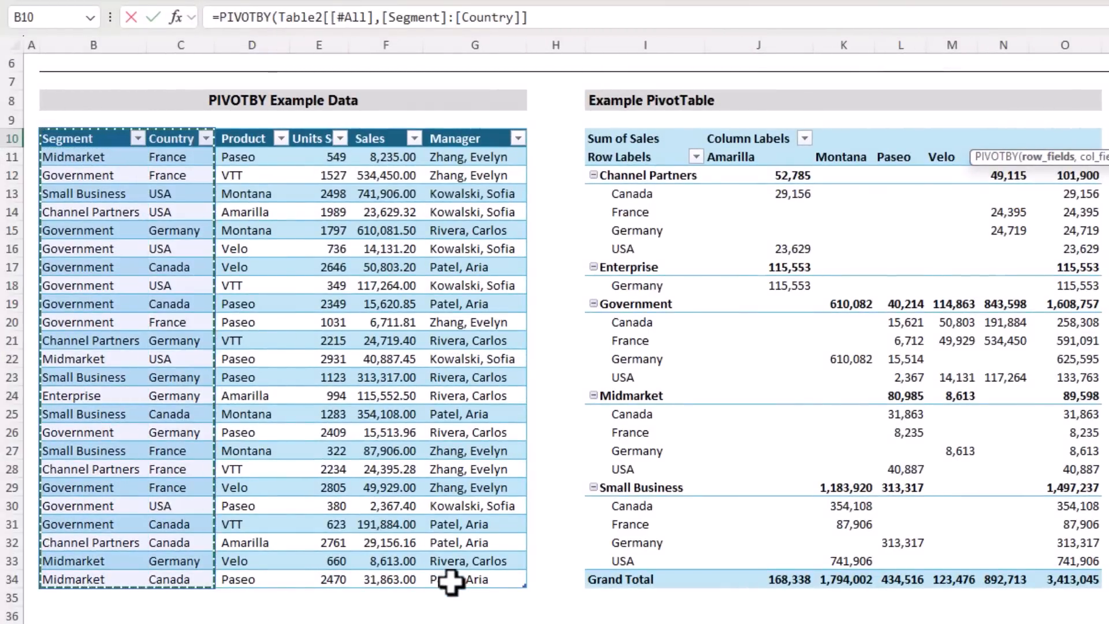
pyautogui.write(',')
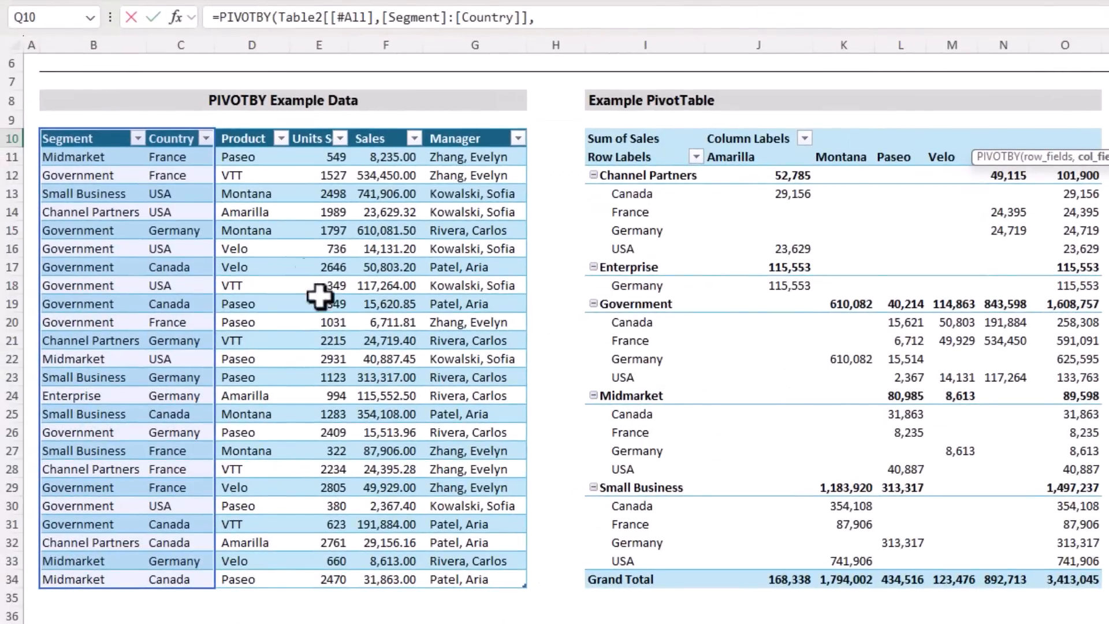
# Add the Product column, including its header, as the PIVOTBY col_fields argument
pyautogui.click(243, 121)
pyautogui.click(243, 121)
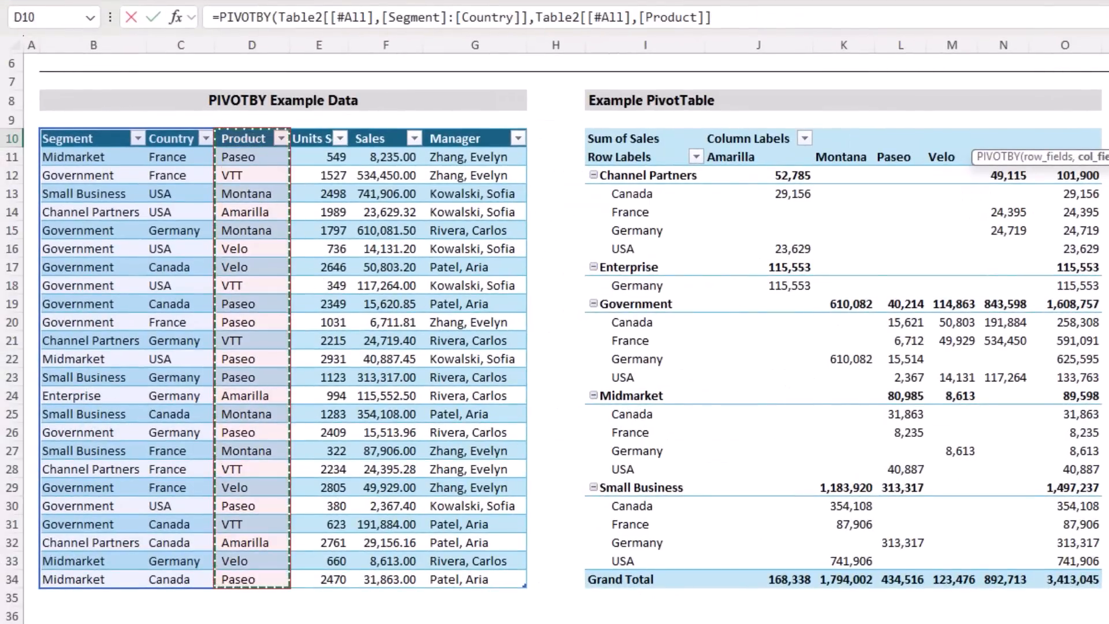
pyautogui.write(',')
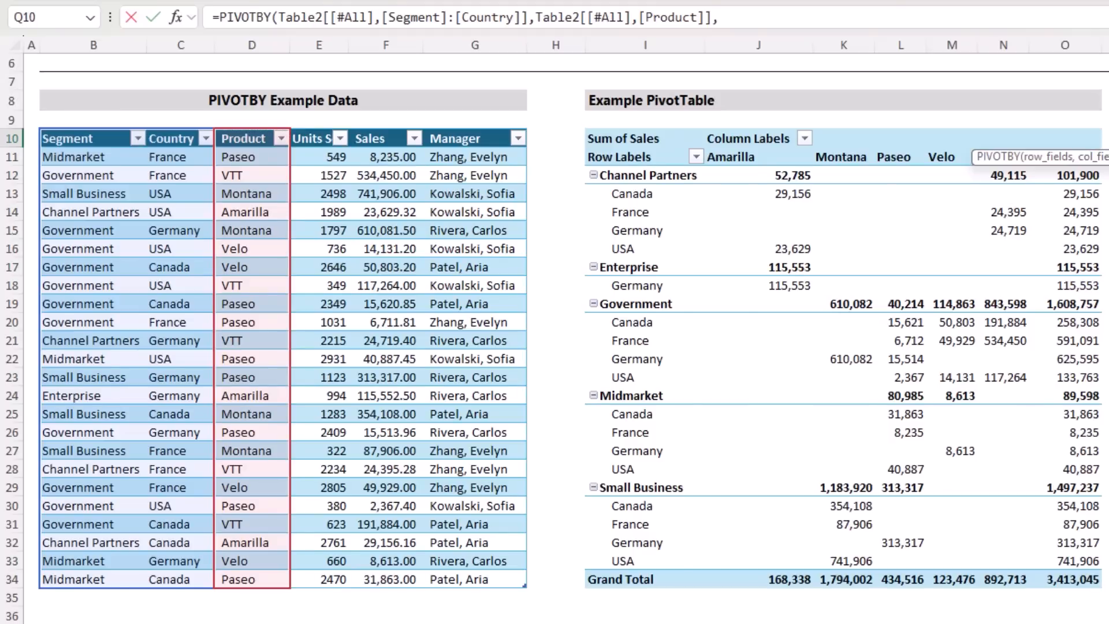
# Add the Sales column, including its header, as the PIVOTBY values argument and choose SUM as the function
pyautogui.click(377, 122)
pyautogui.click(376, 123)
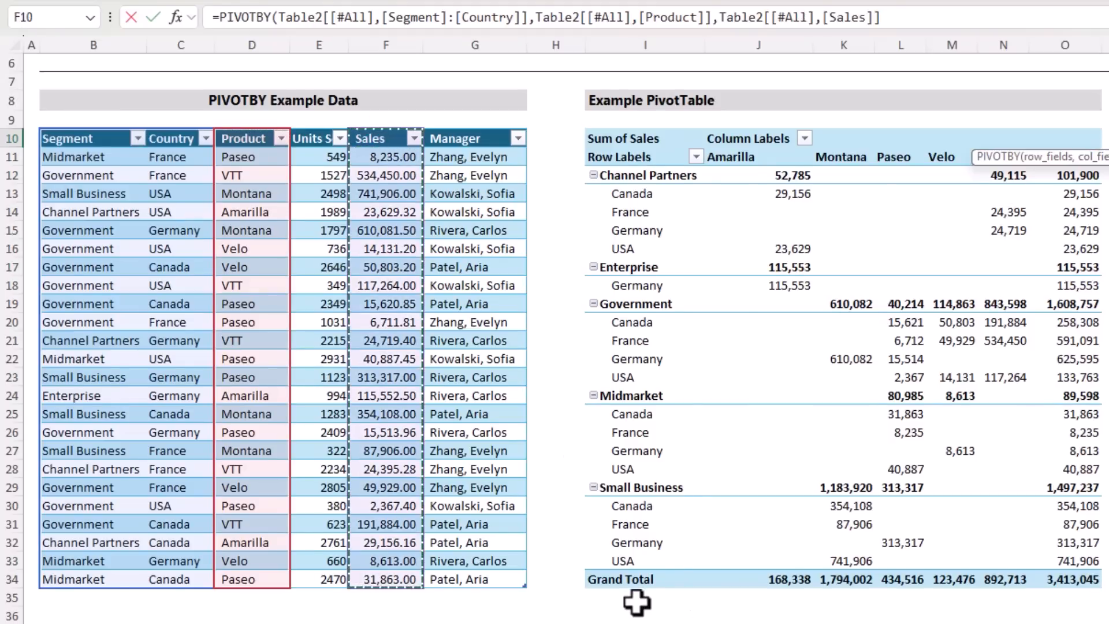
pyautogui.write(',')
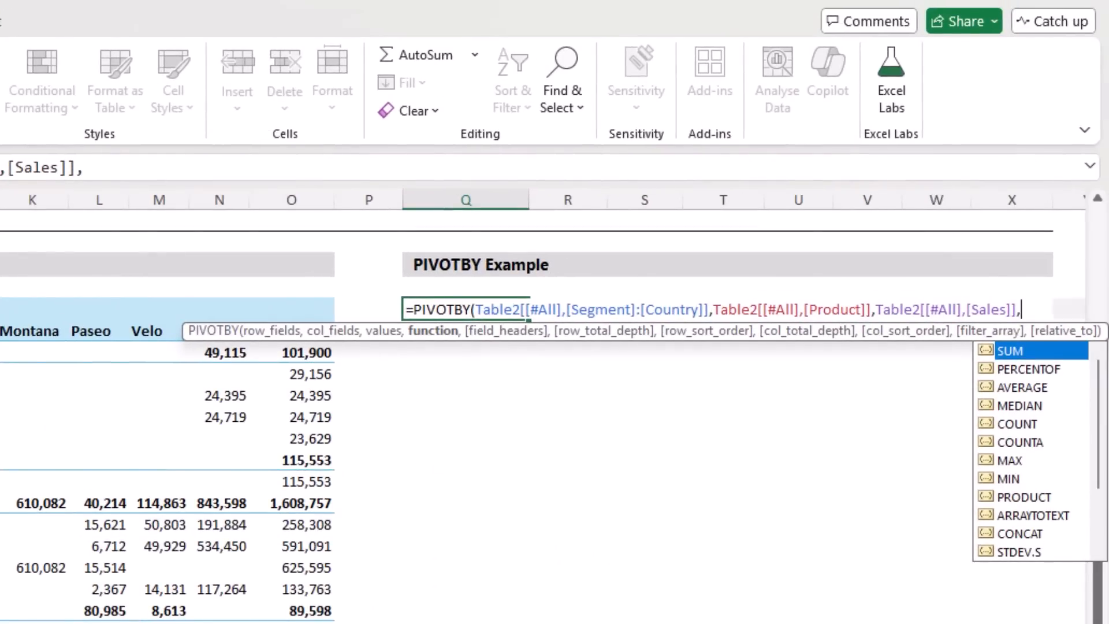
pyautogui.press('Tab')
# Set the PIVOTBY field_headers argument to 3 - Yes and show
pyautogui.write(',')
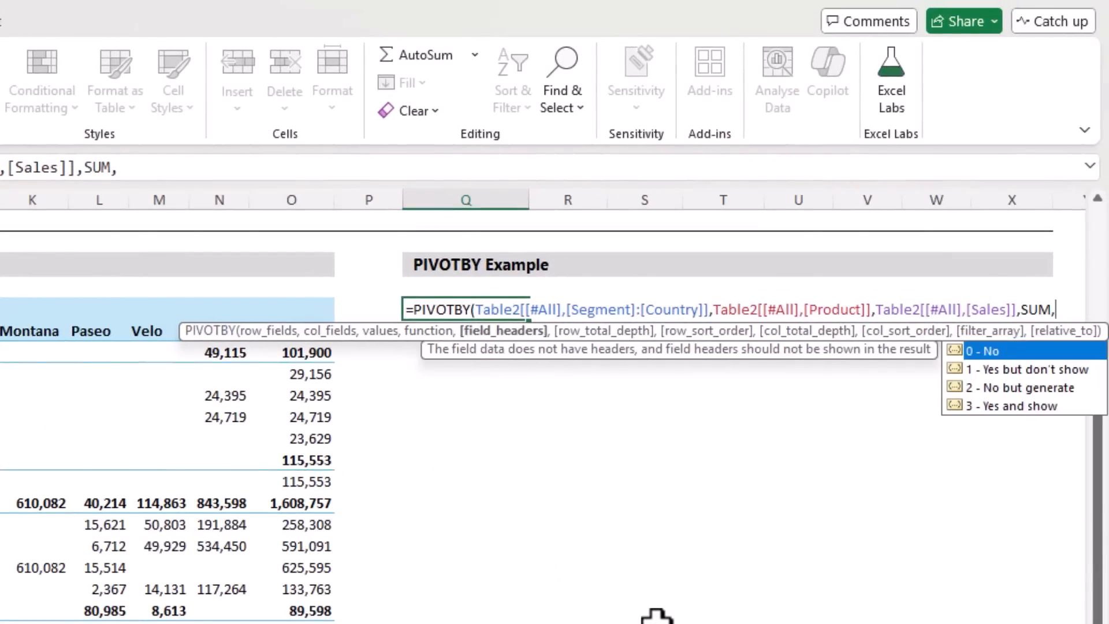
pyautogui.press('Down')
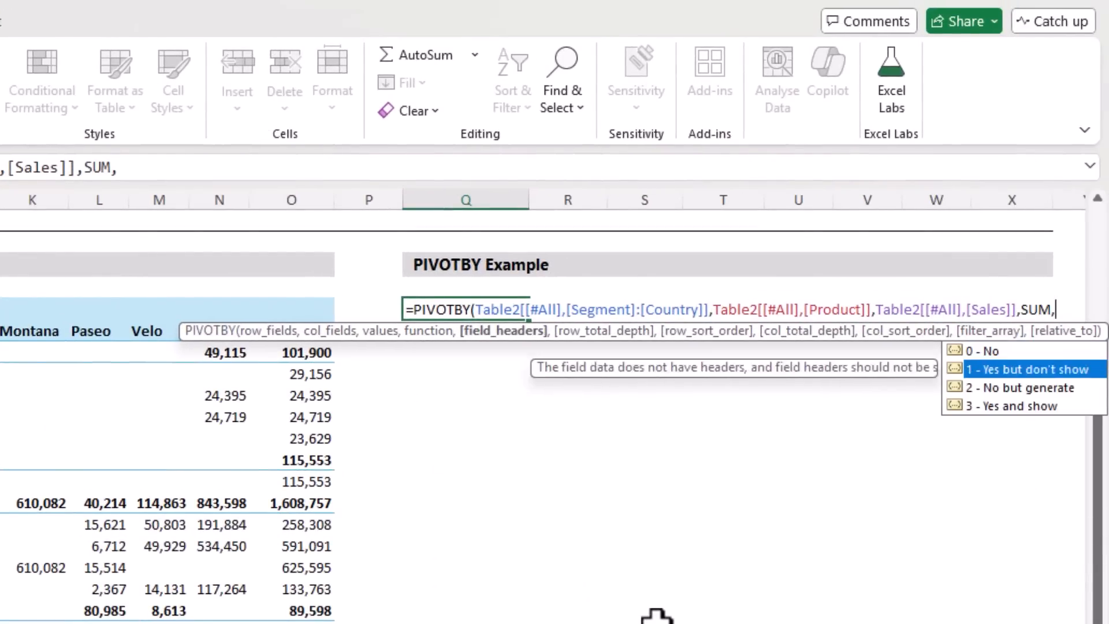
pyautogui.press('Down')
pyautogui.press('Down')
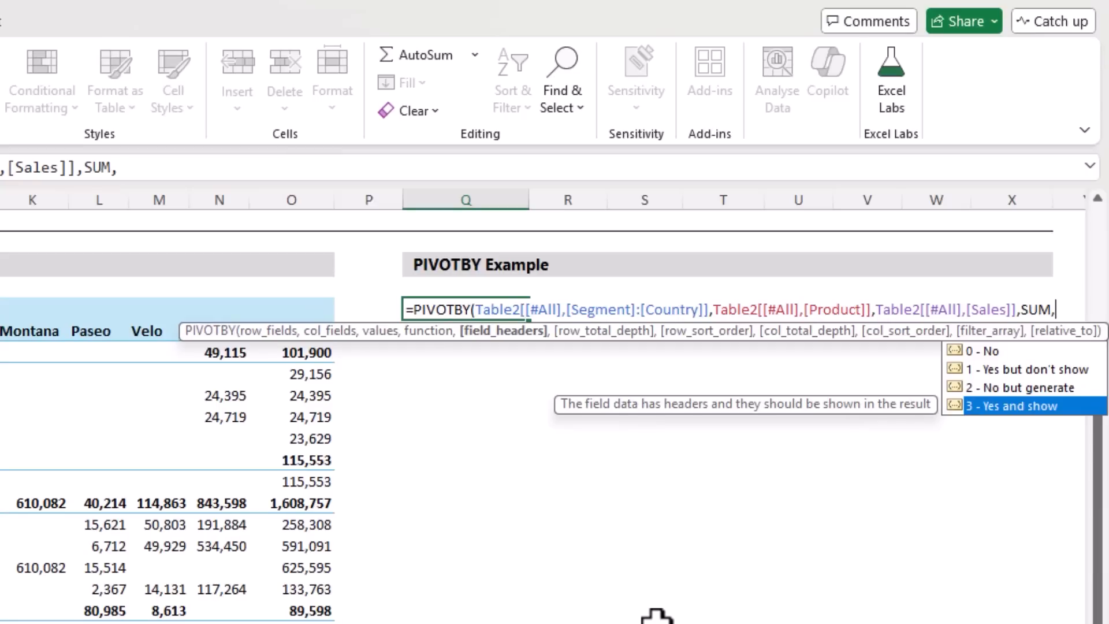
pyautogui.press('Tab')
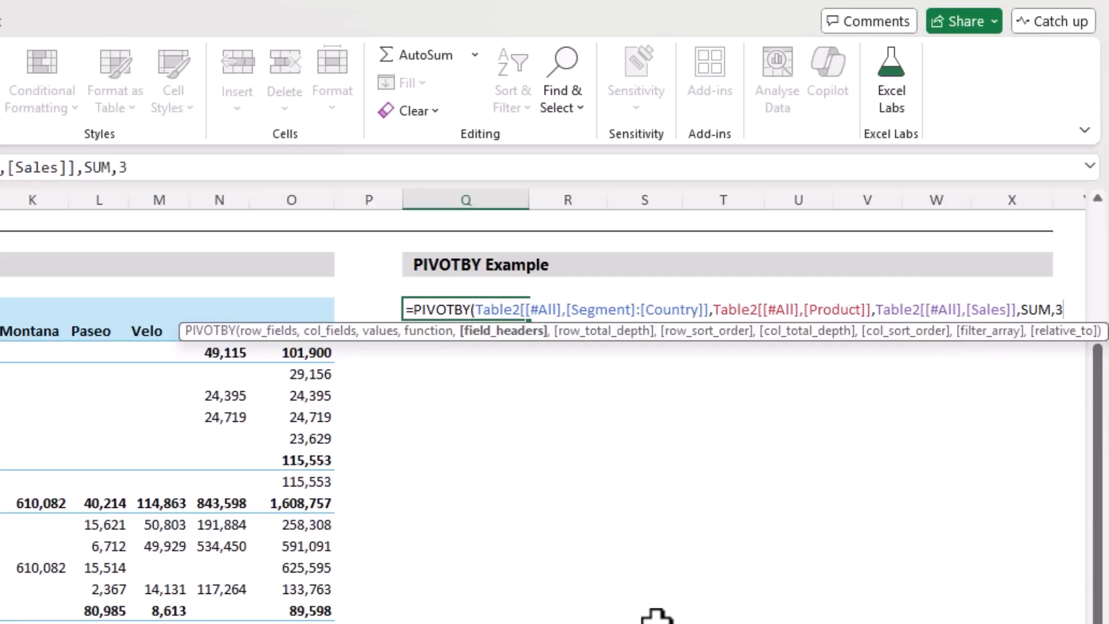
# Set row_total_depth to 2 - Grand and subtotals, then close and enter the PIVOTBY formula
pyautogui.write(',')
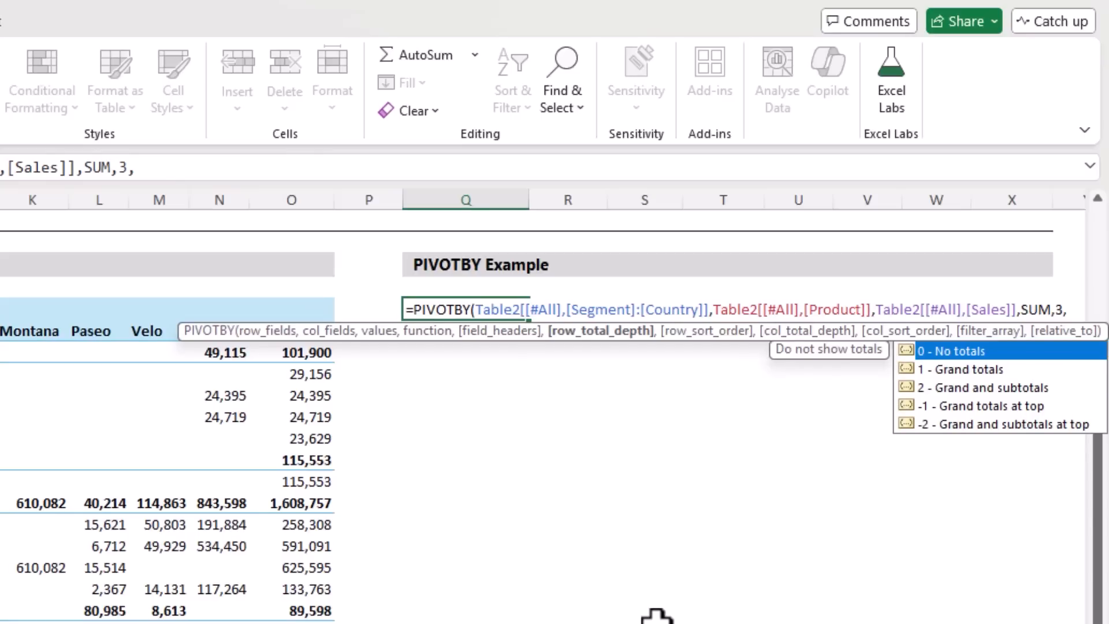
pyautogui.press('Down')
pyautogui.press('Down')
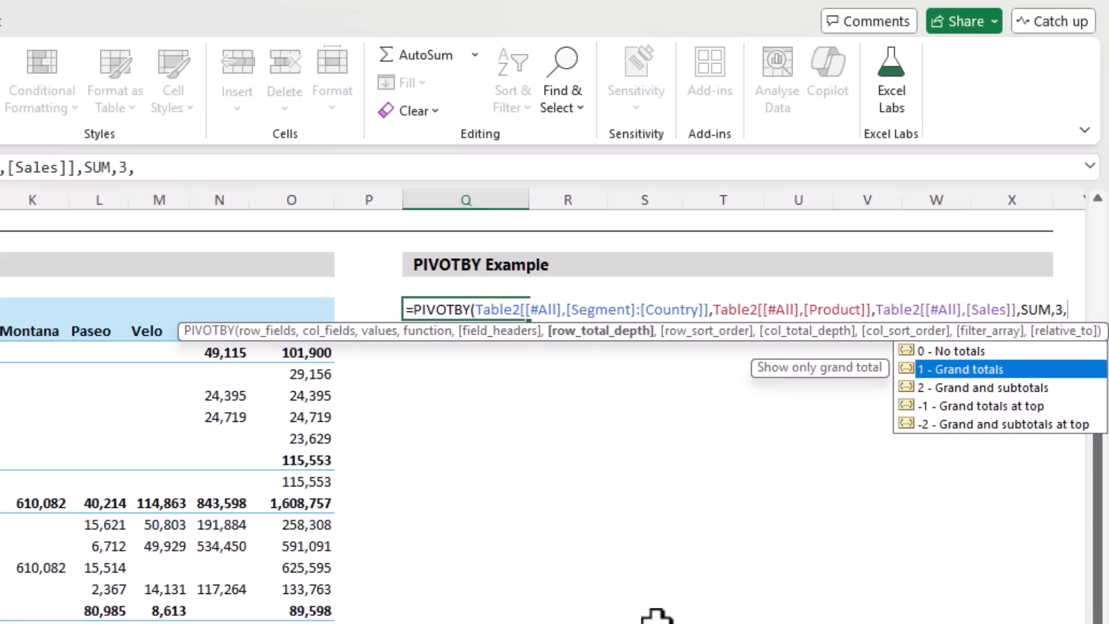
pyautogui.press('Tab')
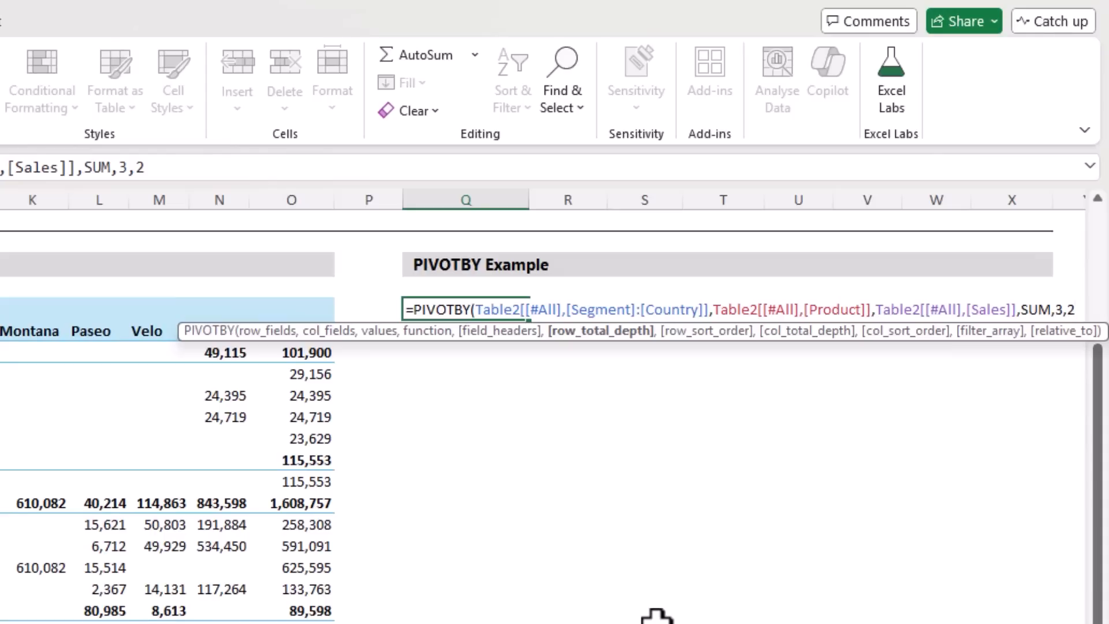
pyautogui.write(')')
pyautogui.press('Return')
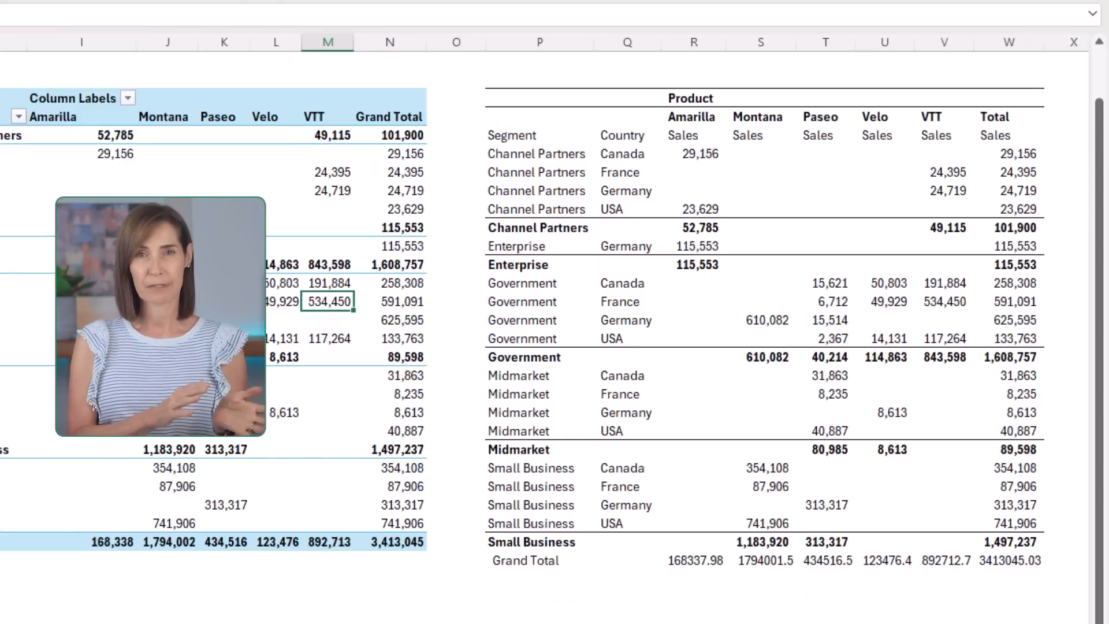
# Inspect the PIVOTBY formula in P4 of the formatted example workbook, then minimise that workbook's window
pyautogui.click(535, 98)
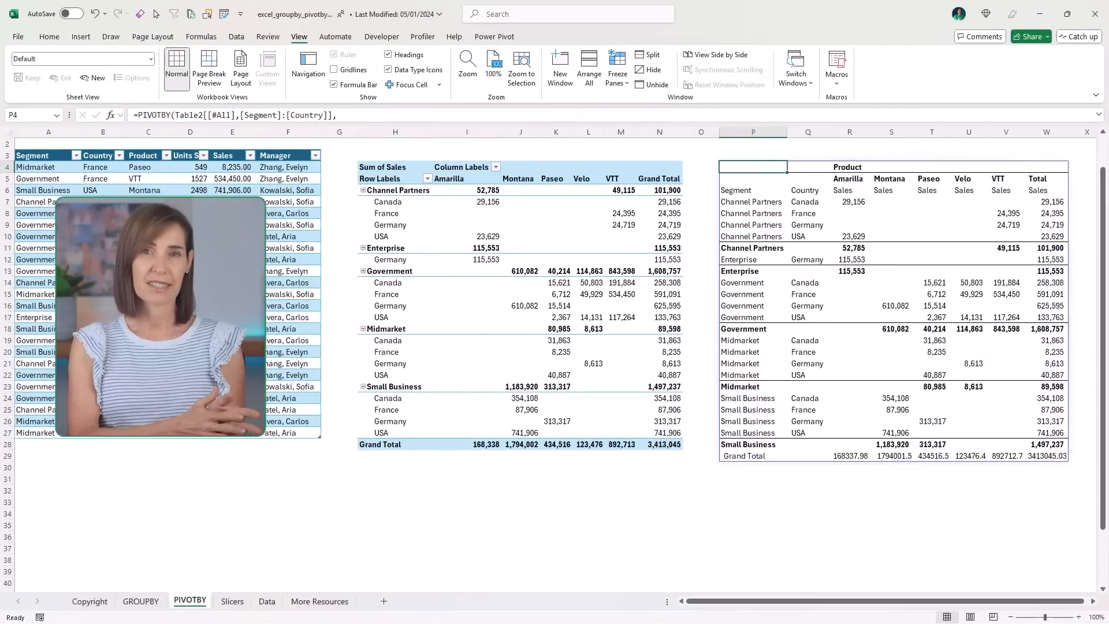
pyautogui.click(1038, 14)
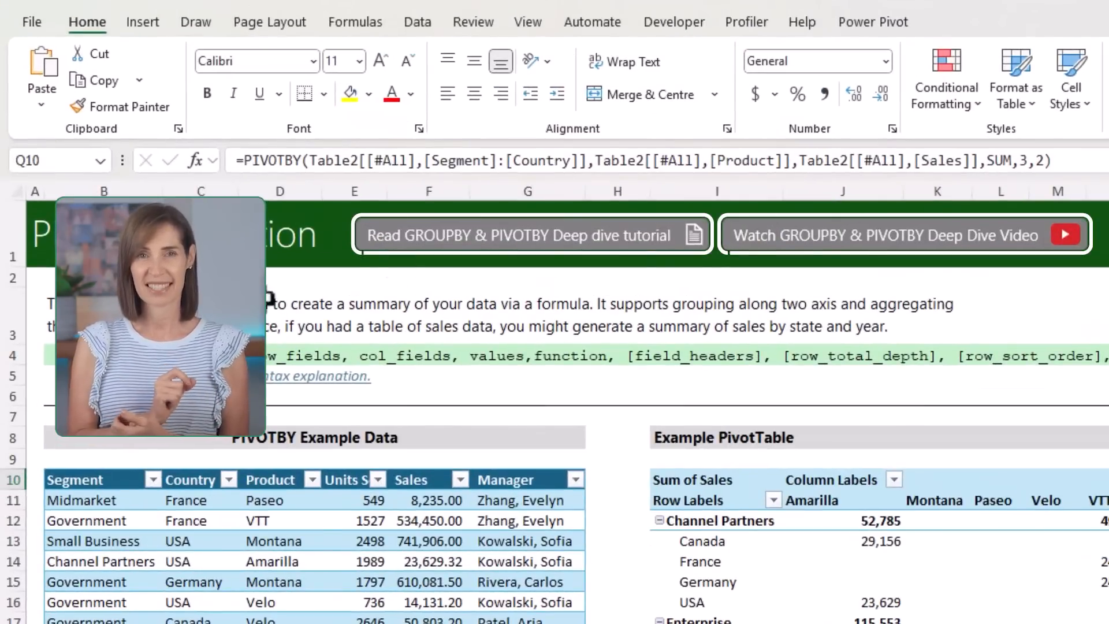
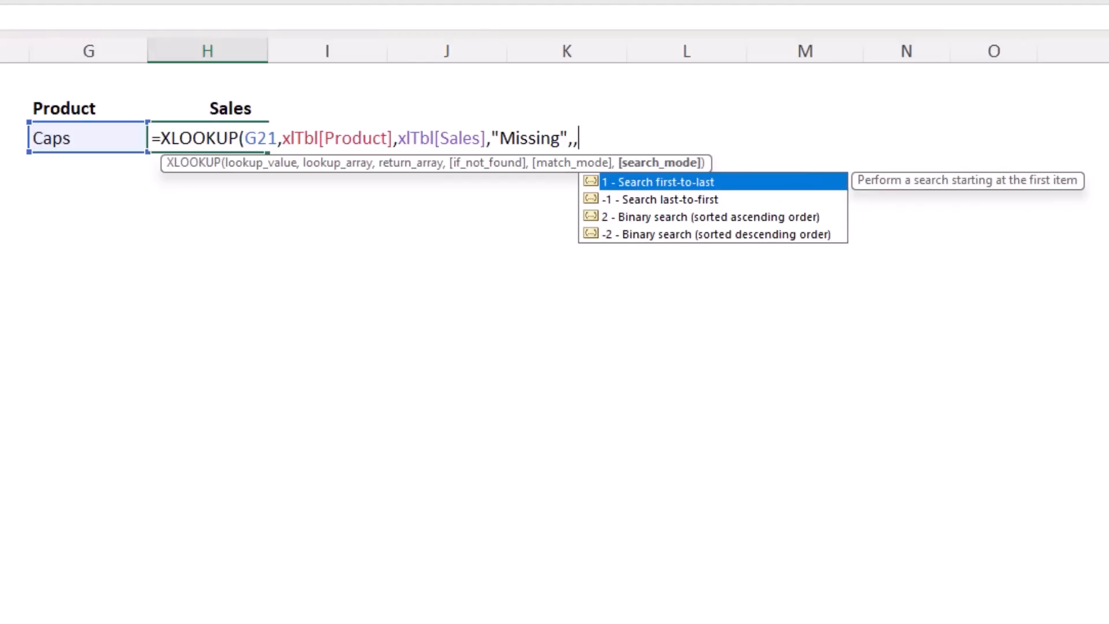
# Remove the empty match_mode and search_mode arguments after "Missing" in the H21 XLOOKUP, then close and enter the formula
pyautogui.press('BackSpace')
pyautogui.press('BackSpace')
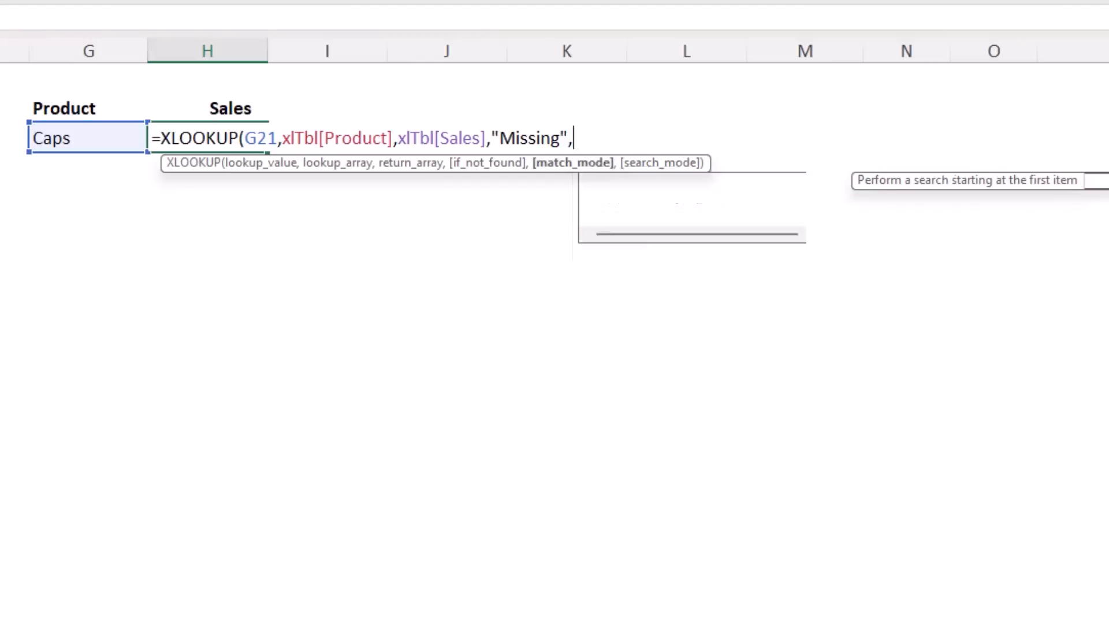
pyautogui.write(')')
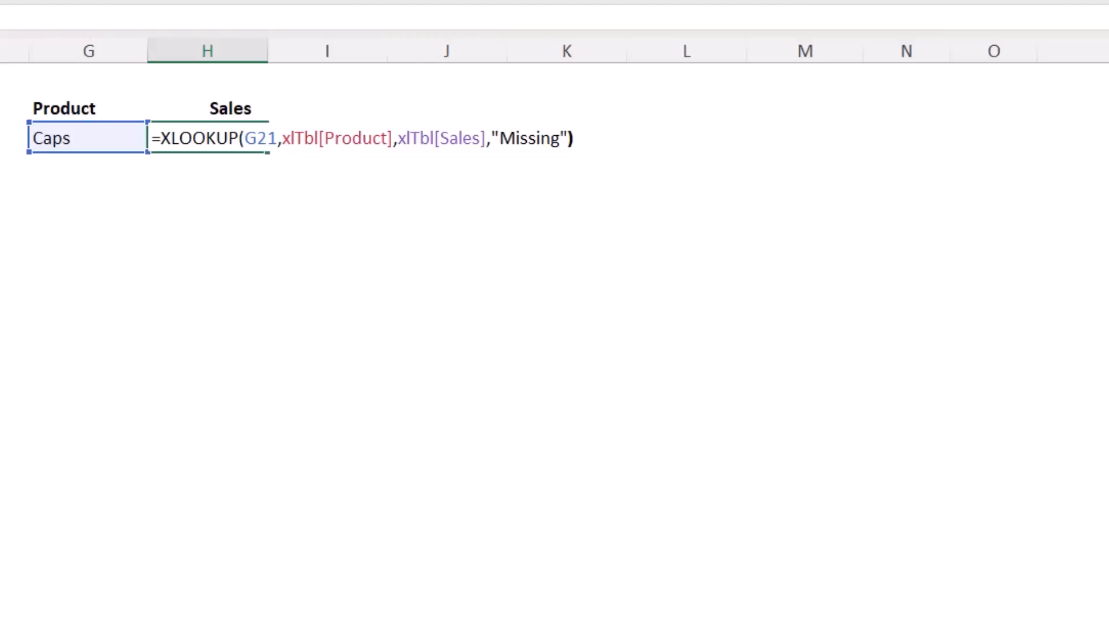
pyautogui.press('Return')
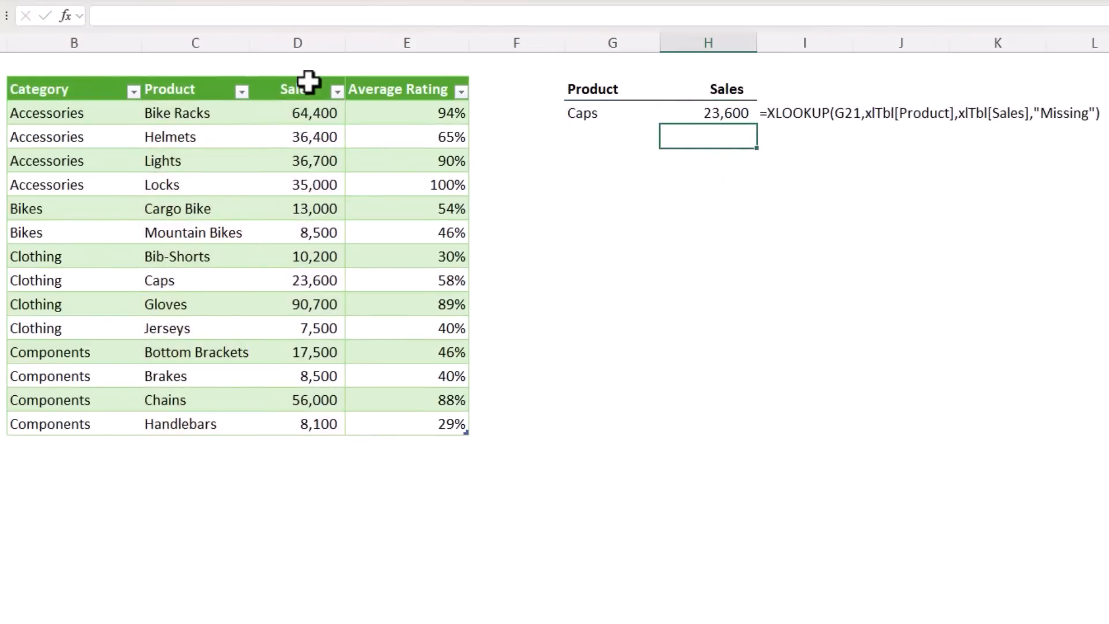
pyautogui.click(707, 113)
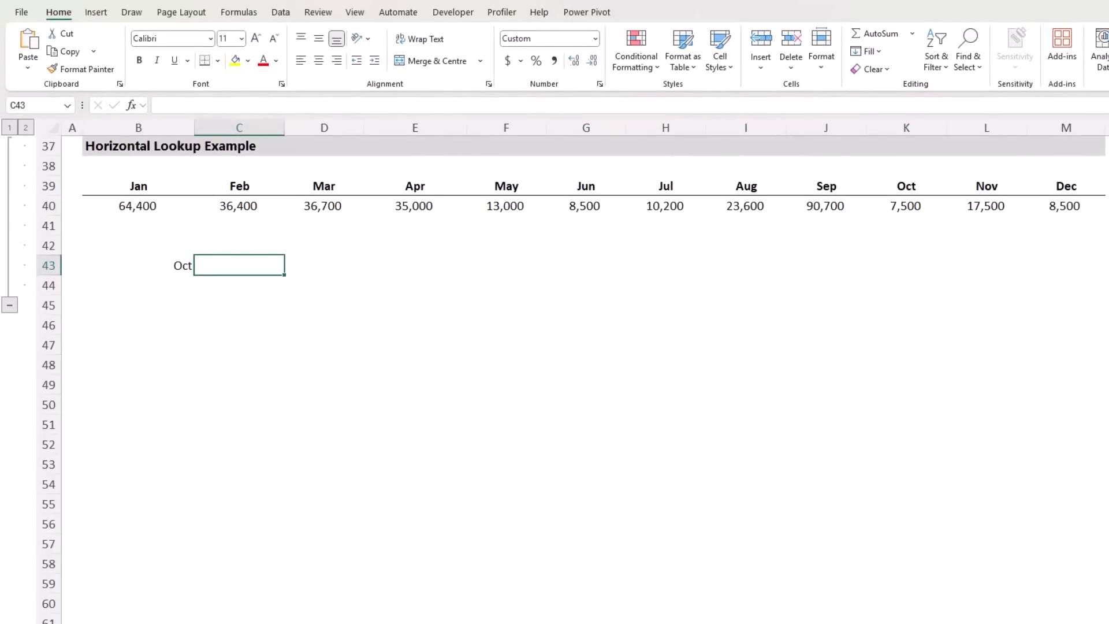
# Enter an XLOOKUP formula in C43 that looks up B43 in the months B39:M39 and returns from B40:M40
pyautogui.write('=xl')
pyautogui.press('Tab')
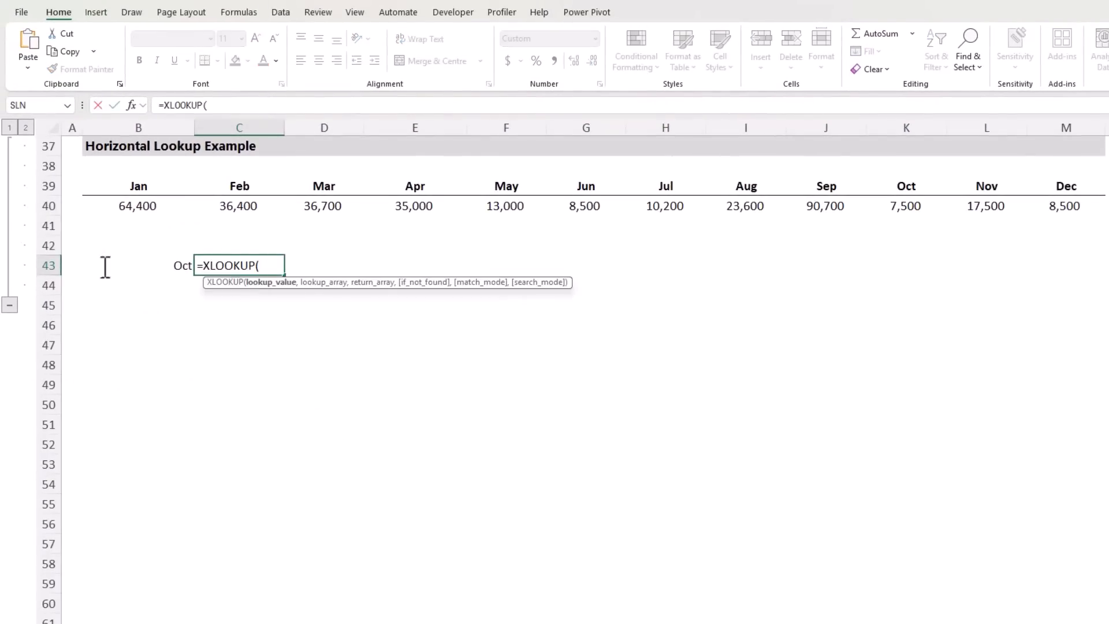
pyautogui.click(169, 264)
pyautogui.write(',')
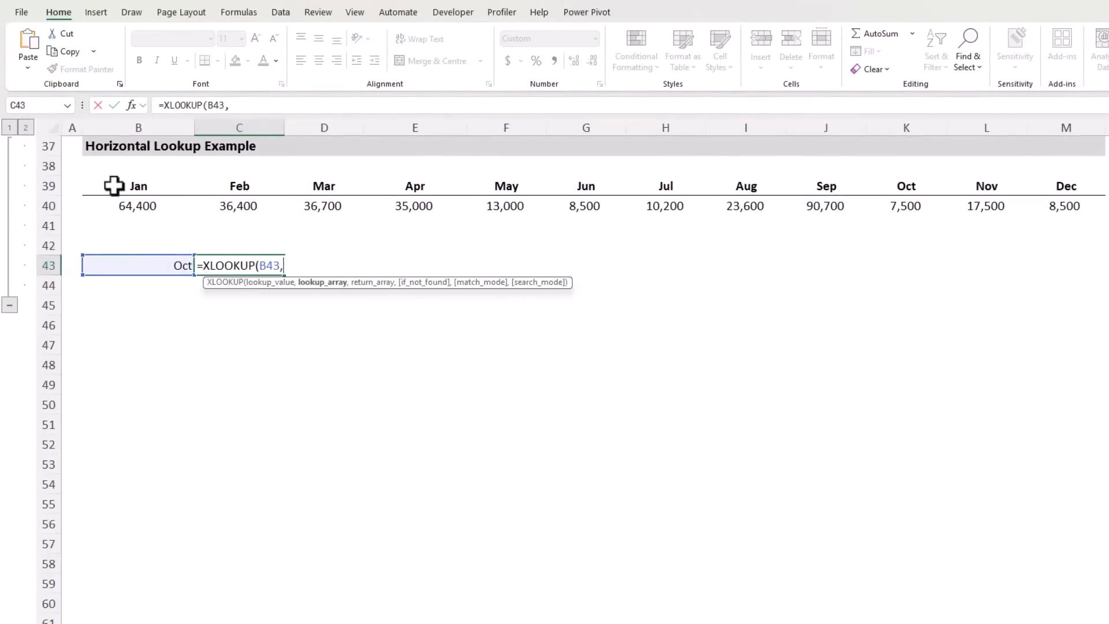
pyautogui.moveTo(114, 184); pyautogui.dragTo(1058, 184)
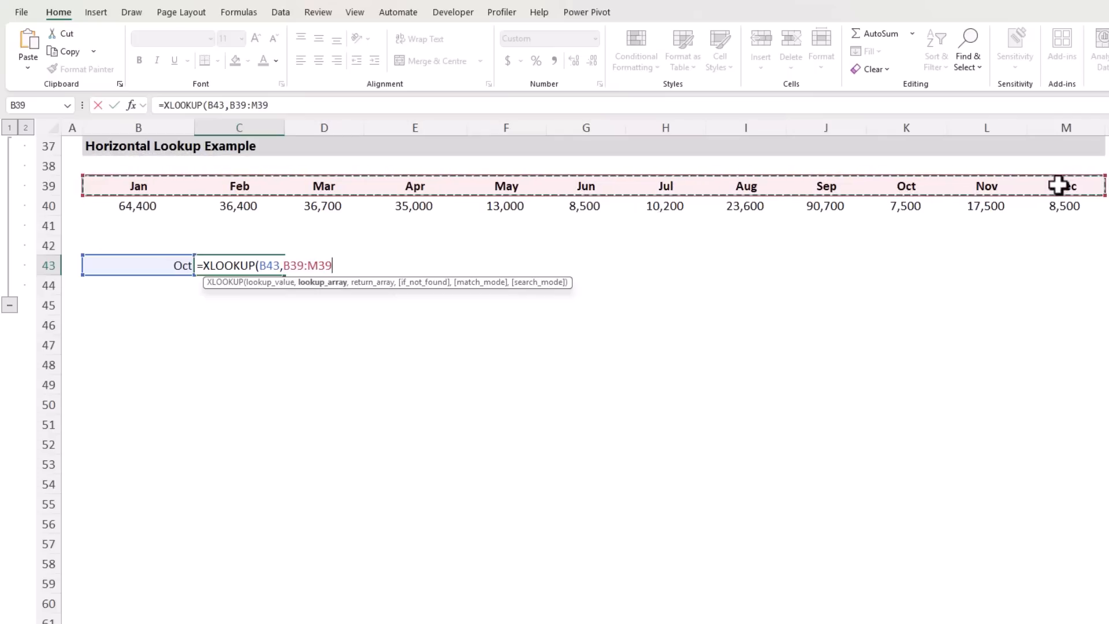
pyautogui.write(',')
pyautogui.moveTo(146, 208); pyautogui.dragTo(1051, 206)
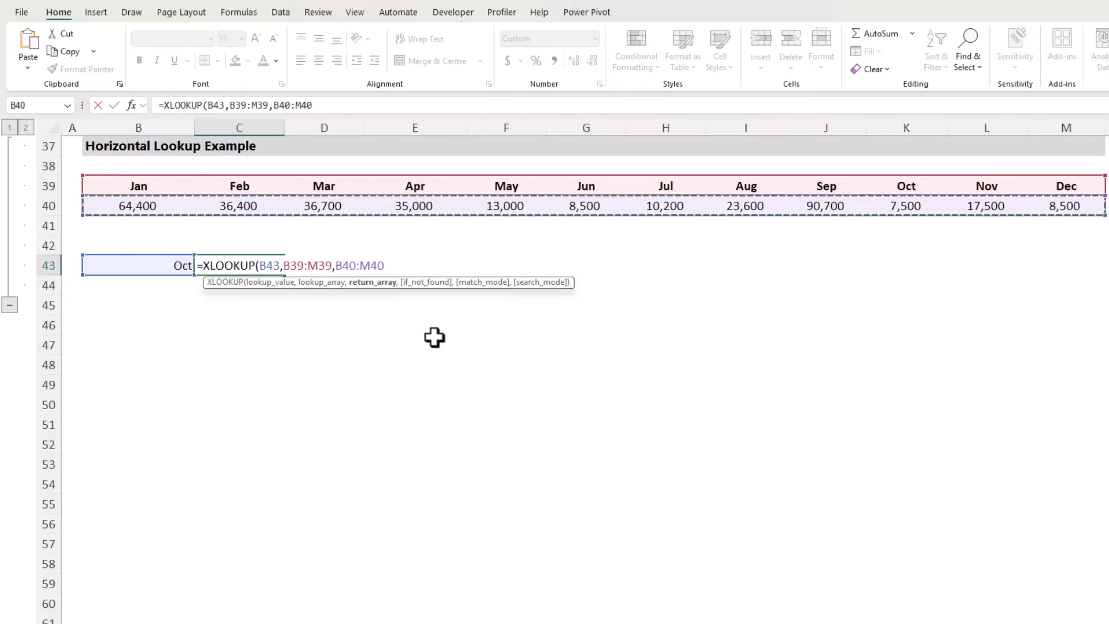
pyautogui.write(')')
pyautogui.press('Return')
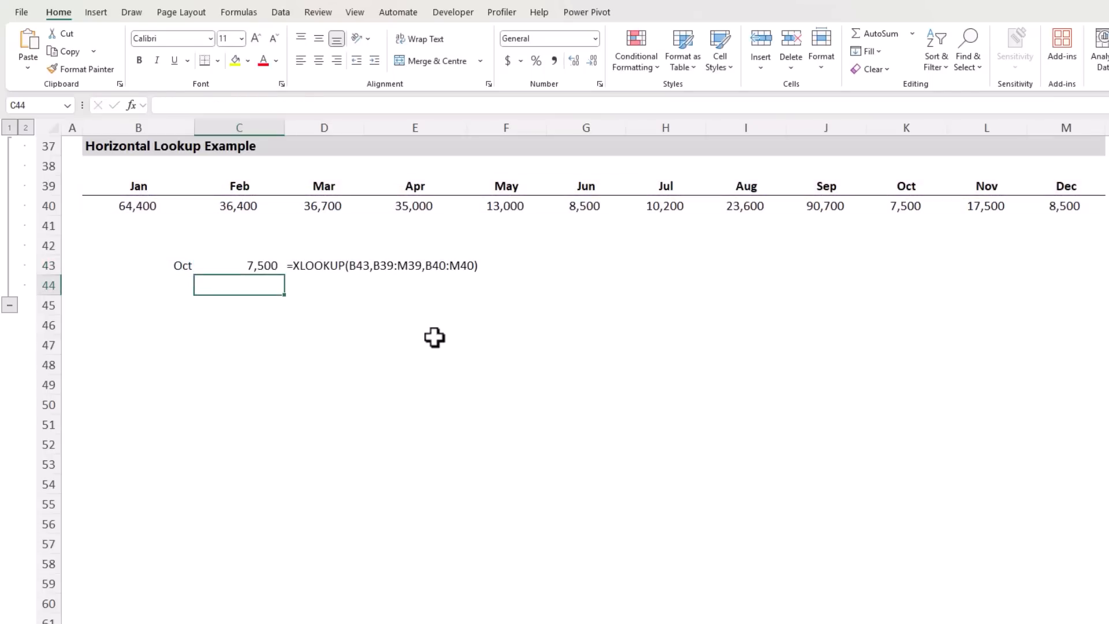
# Inspect the lookup_array and return_array arguments of the horizontal XLOOKUP formula in C43, leaving it unedited
pyautogui.press('Up')
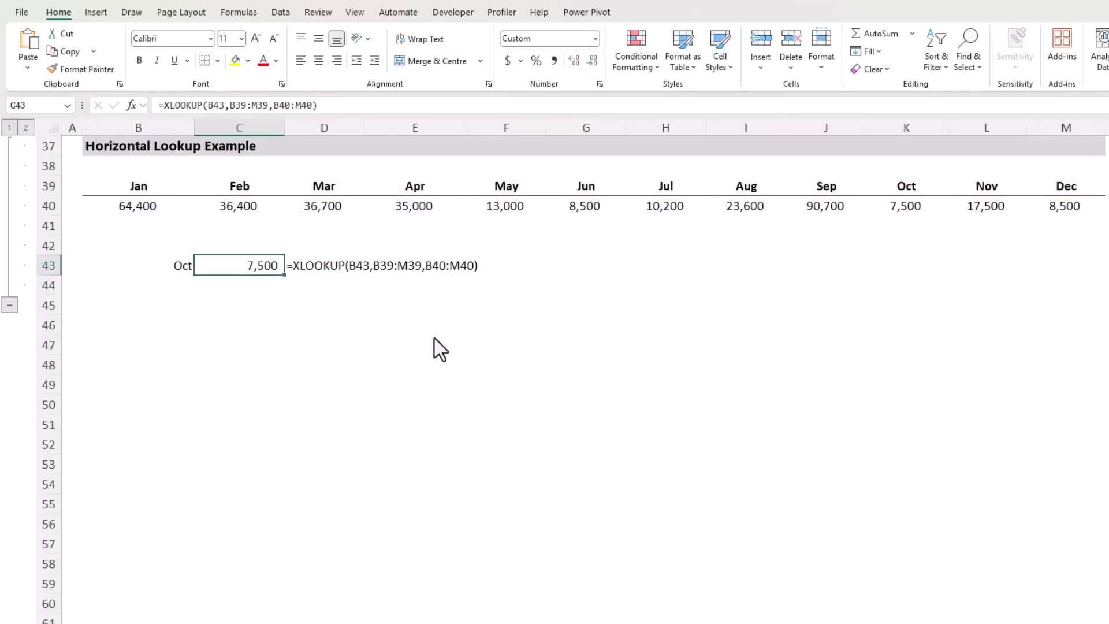
pyautogui.doubleClick(255, 267)
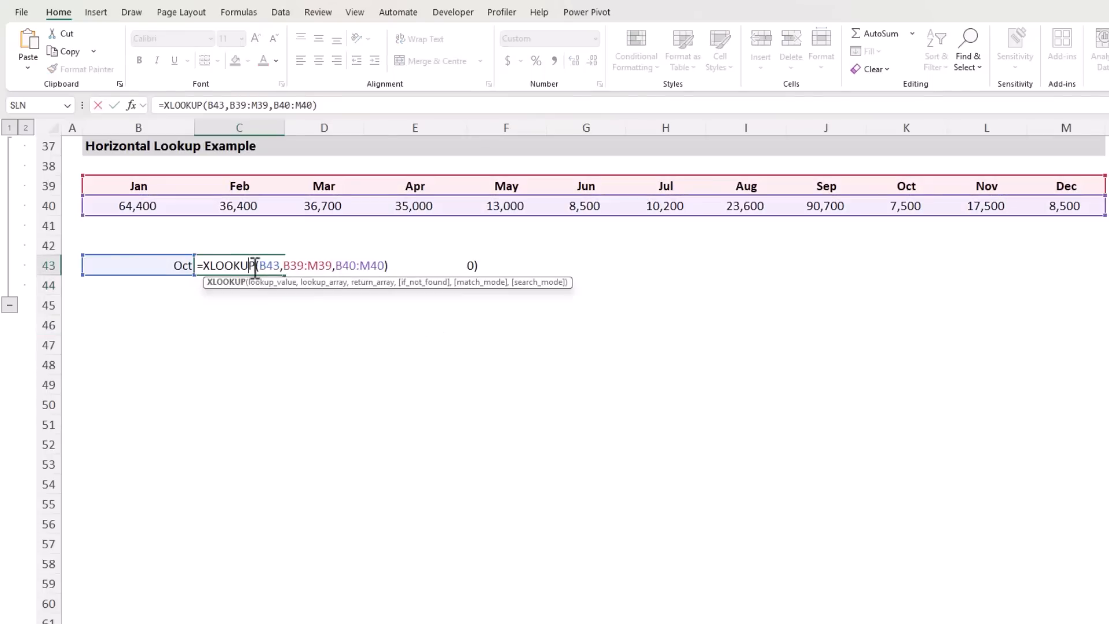
pyautogui.click(315, 283)
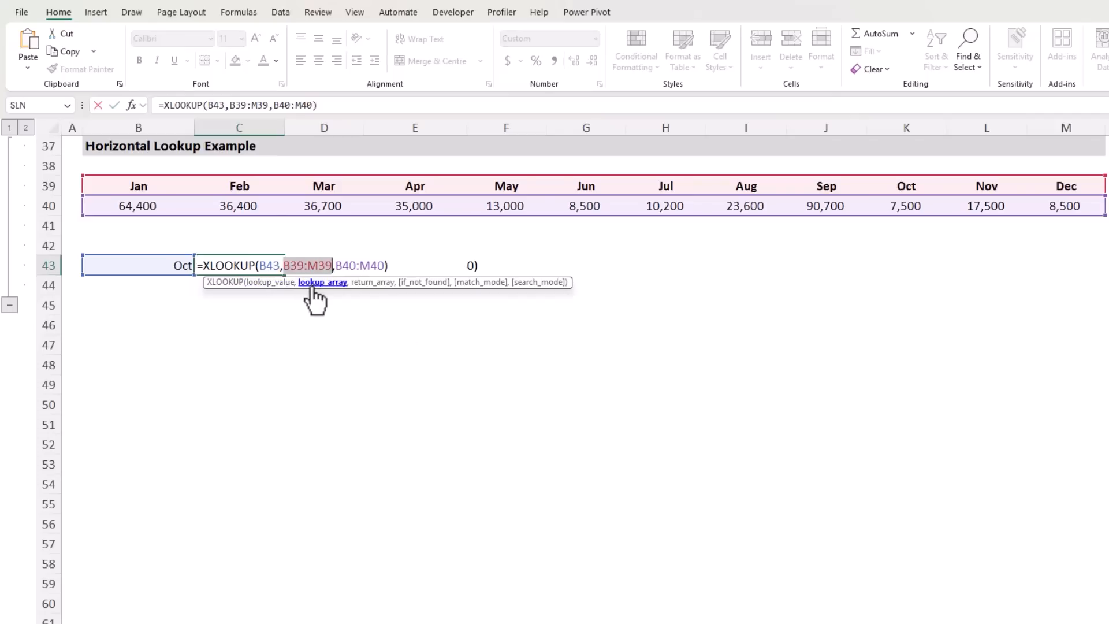
pyautogui.click(370, 283)
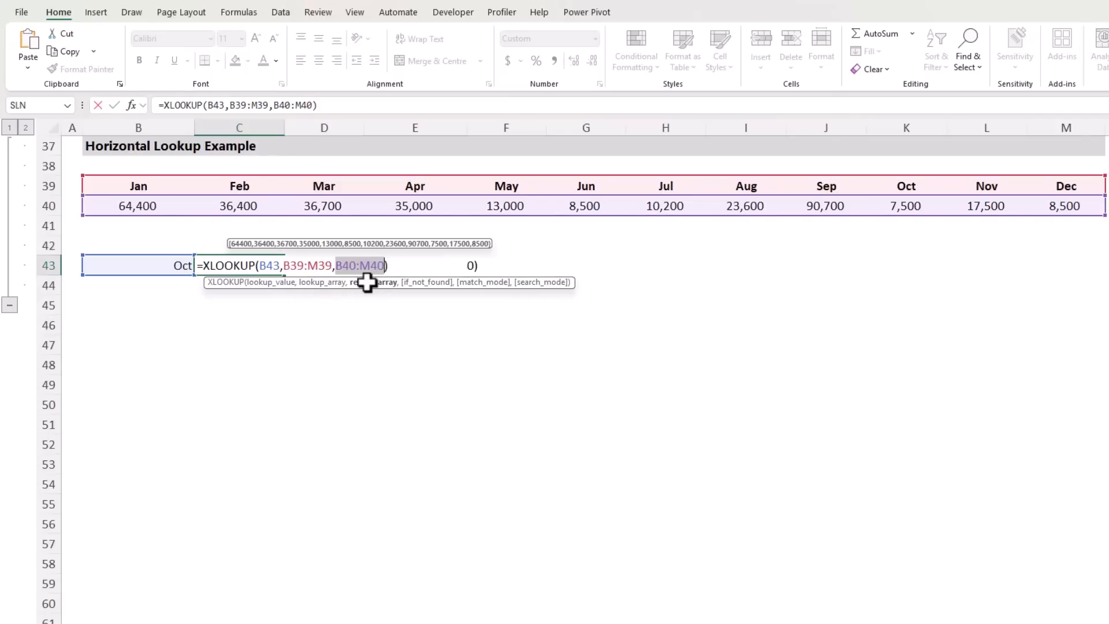
pyautogui.press('Escape')
# Inspect the arguments of the XLOOKUP formula in H21 beside the product table
pyautogui.scroll(6, 641, 252)
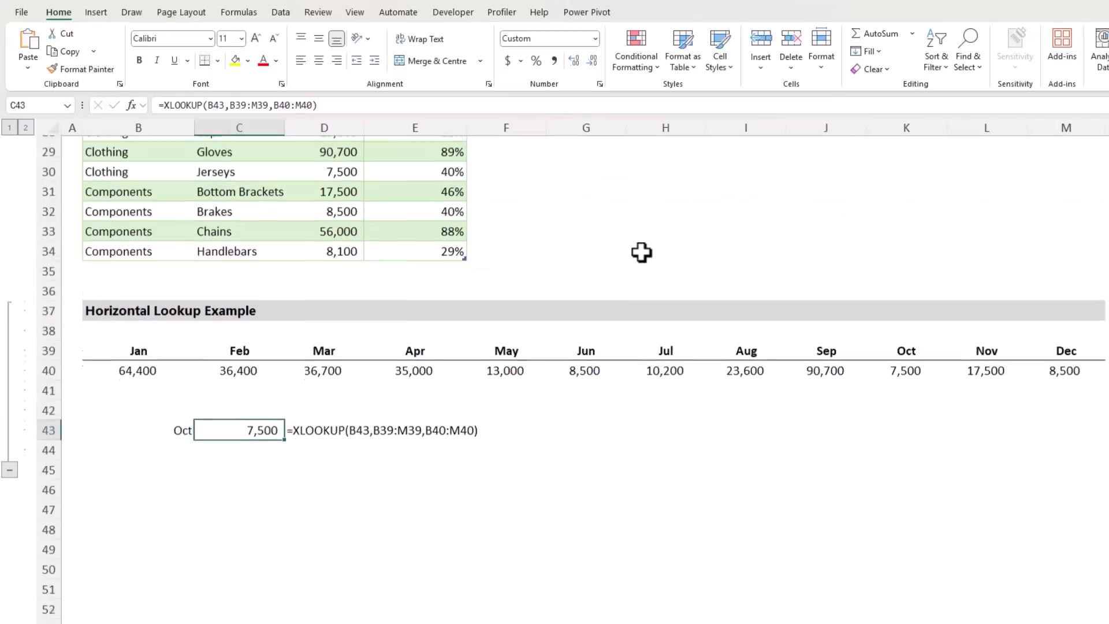
pyautogui.doubleClick(664, 185)
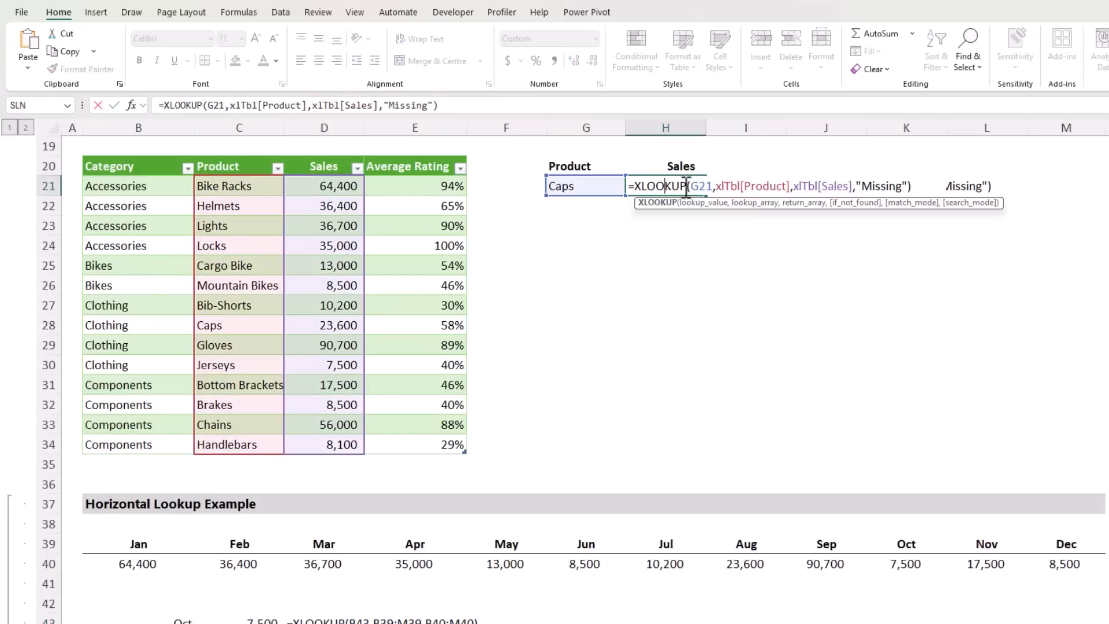
pyautogui.click(745, 205)
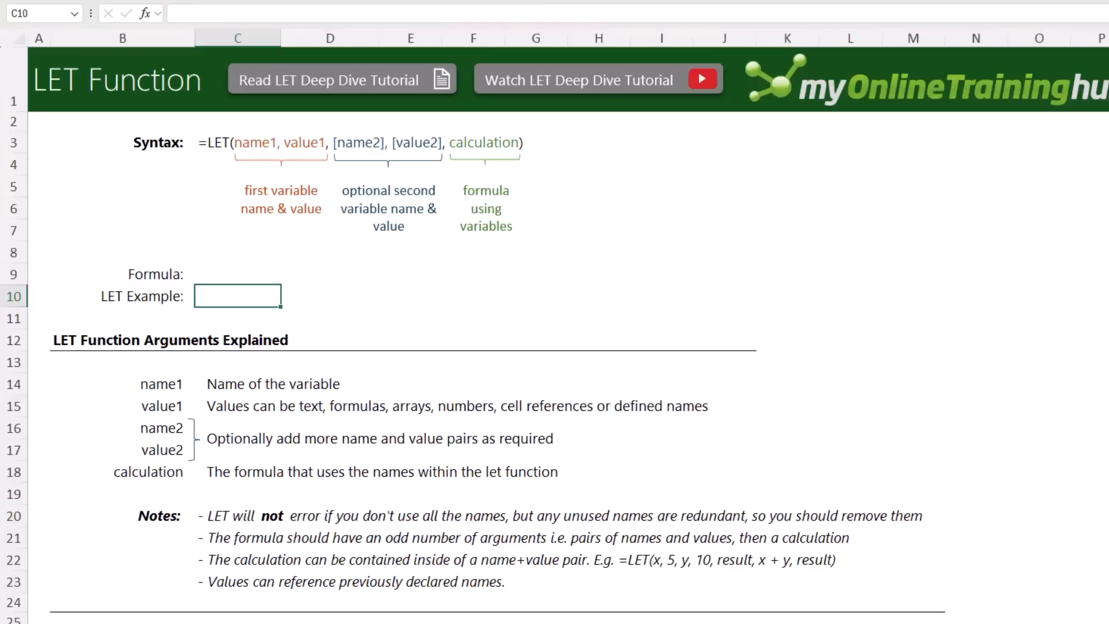
# Enter the formula =LET(x,5,y,10,x+y) in the LET Example cell C10
pyautogui.write('=let')
pyautogui.press('Tab')
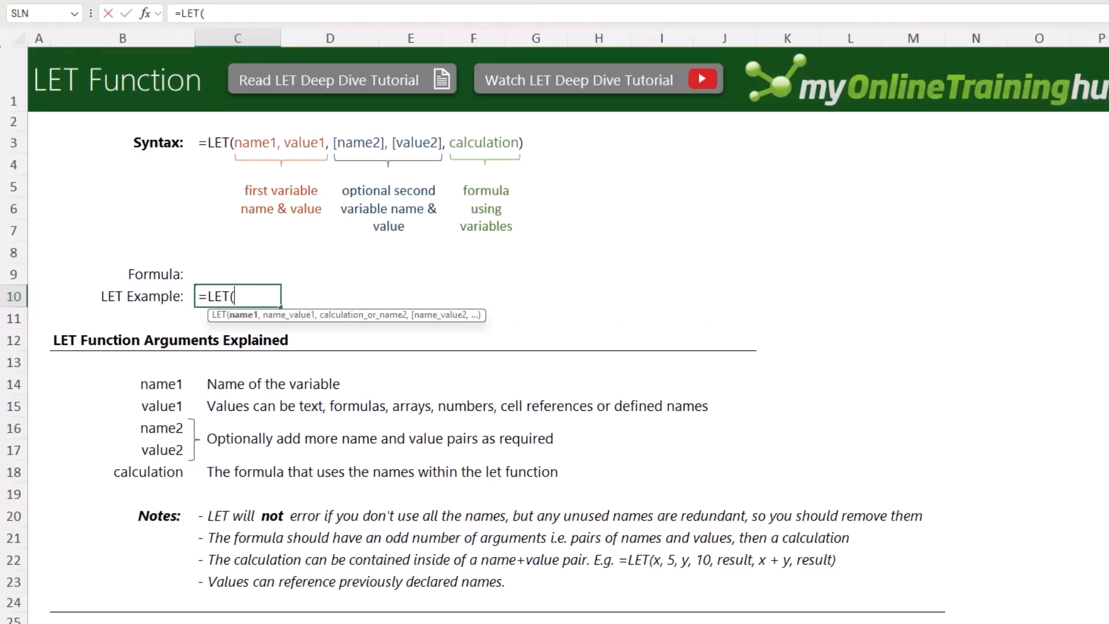
pyautogui.write('x,5')
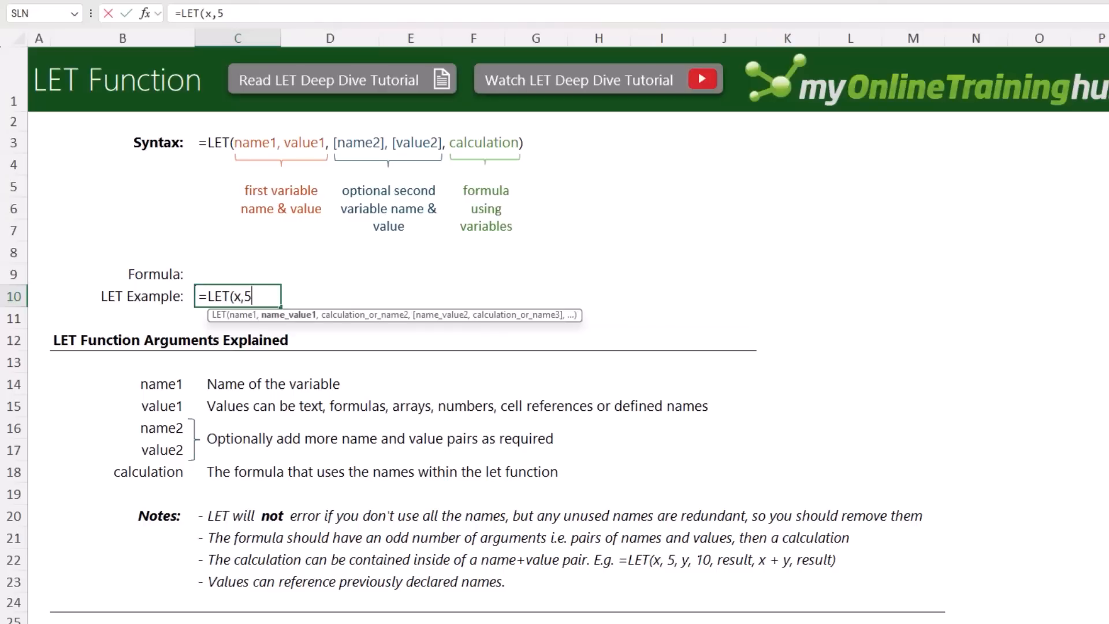
pyautogui.write(',')
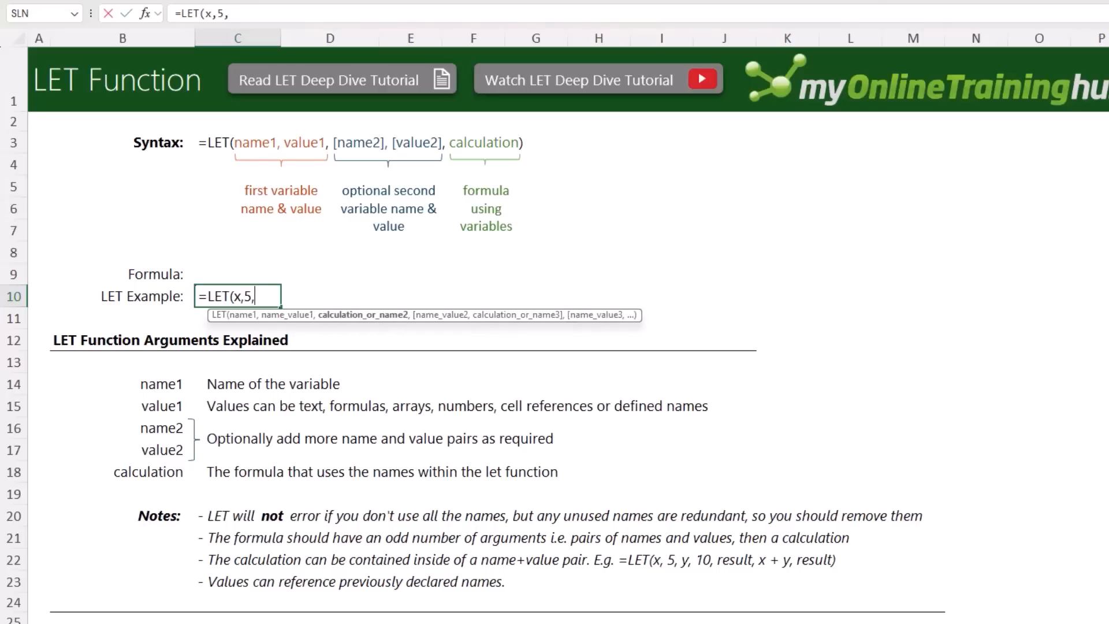
pyautogui.write('y,')
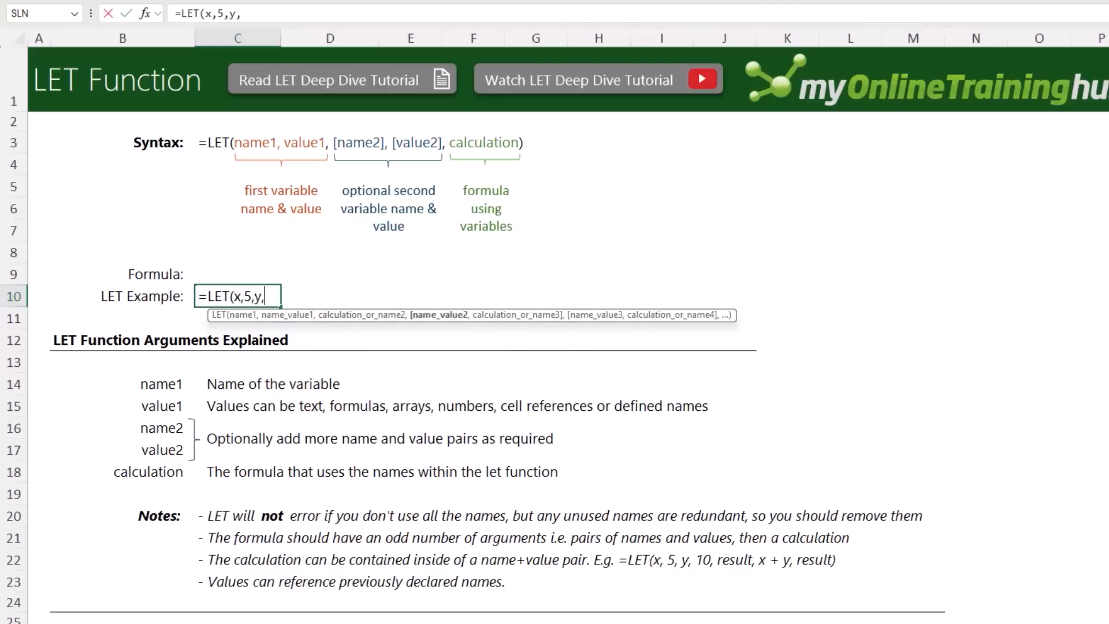
pyautogui.write('10,')
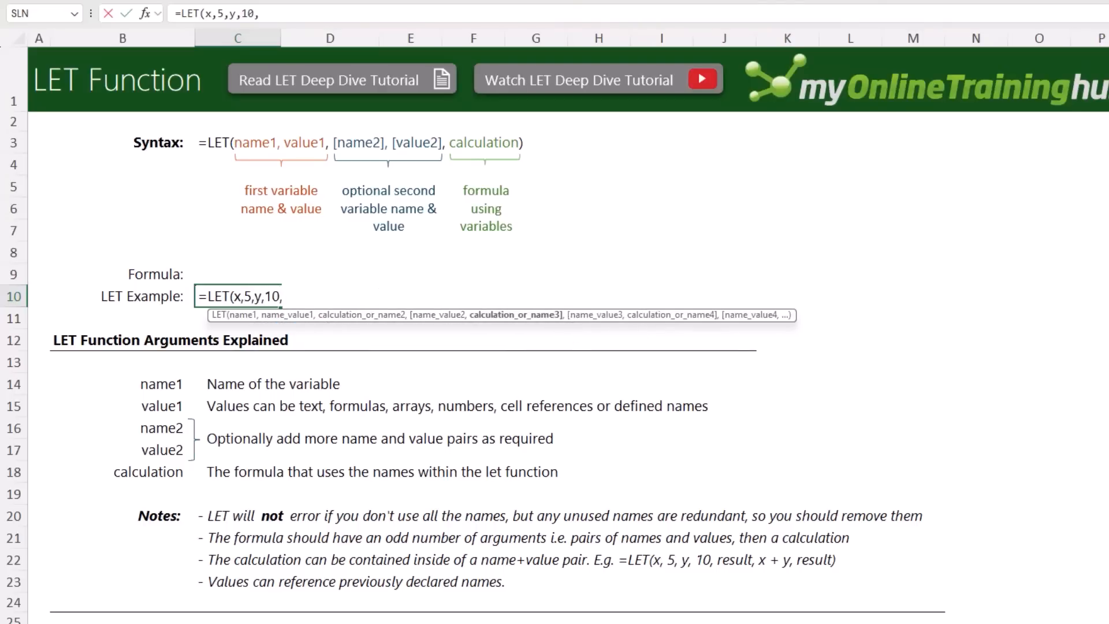
pyautogui.write('x+y')
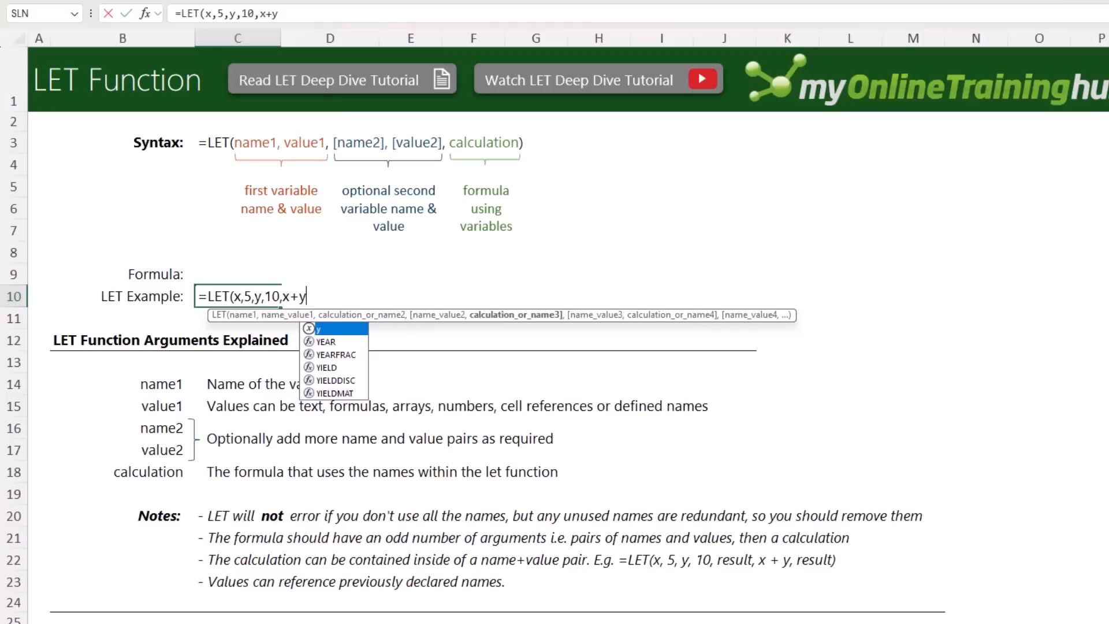
pyautogui.write(')')
pyautogui.press('Return')
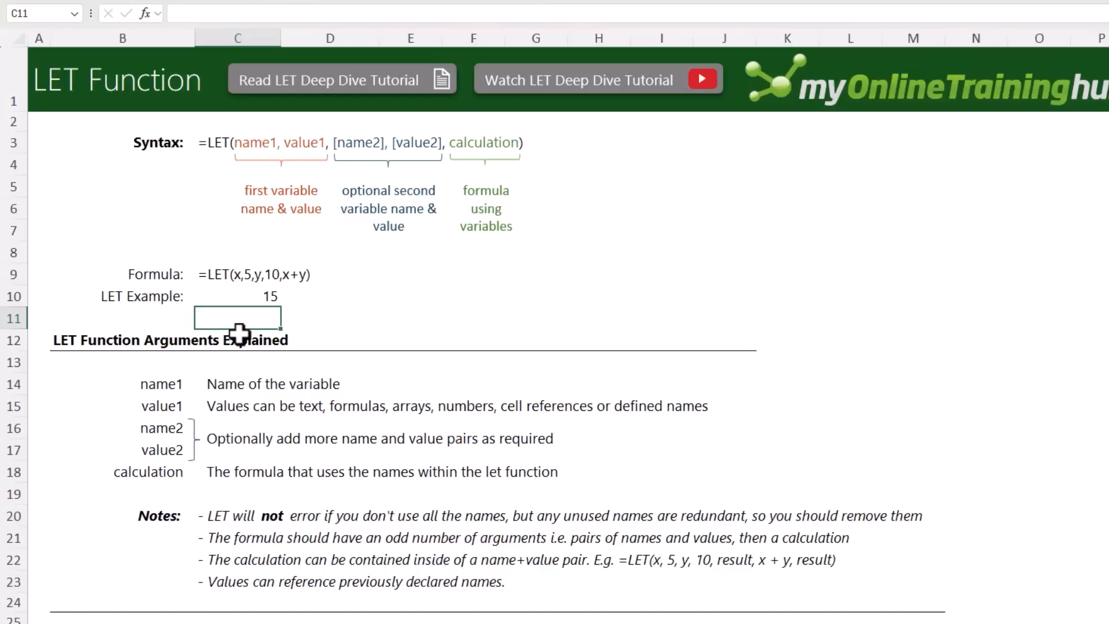
# Examine the name_value1 argument of the LET formula in C10, keeping the formula as entered
pyautogui.press('Up')
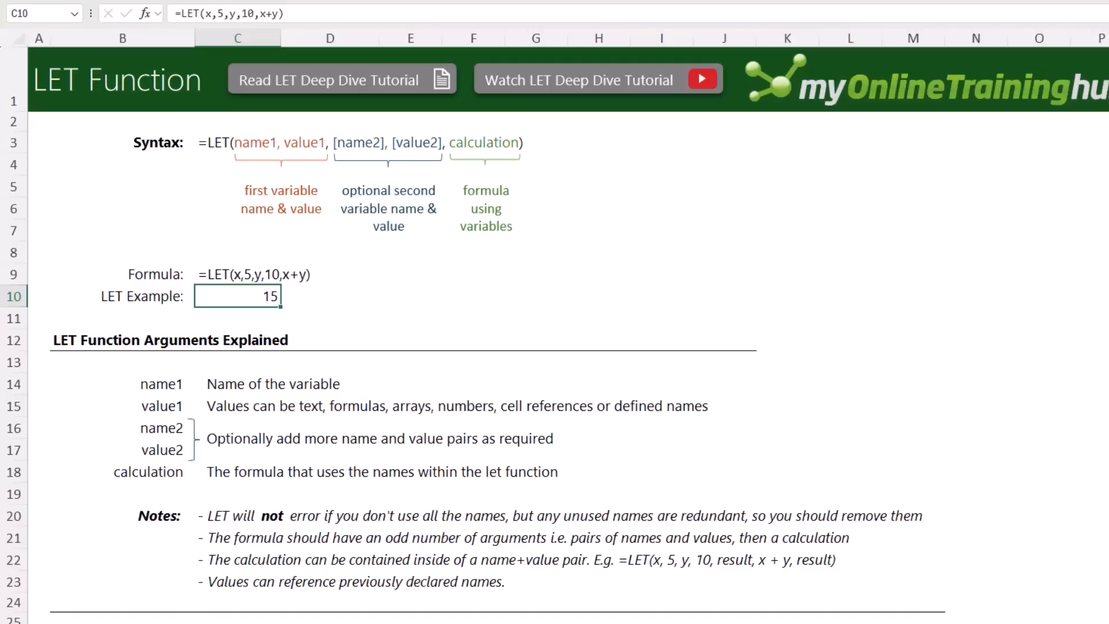
pyautogui.press('F2')
pyautogui.click(245, 297)
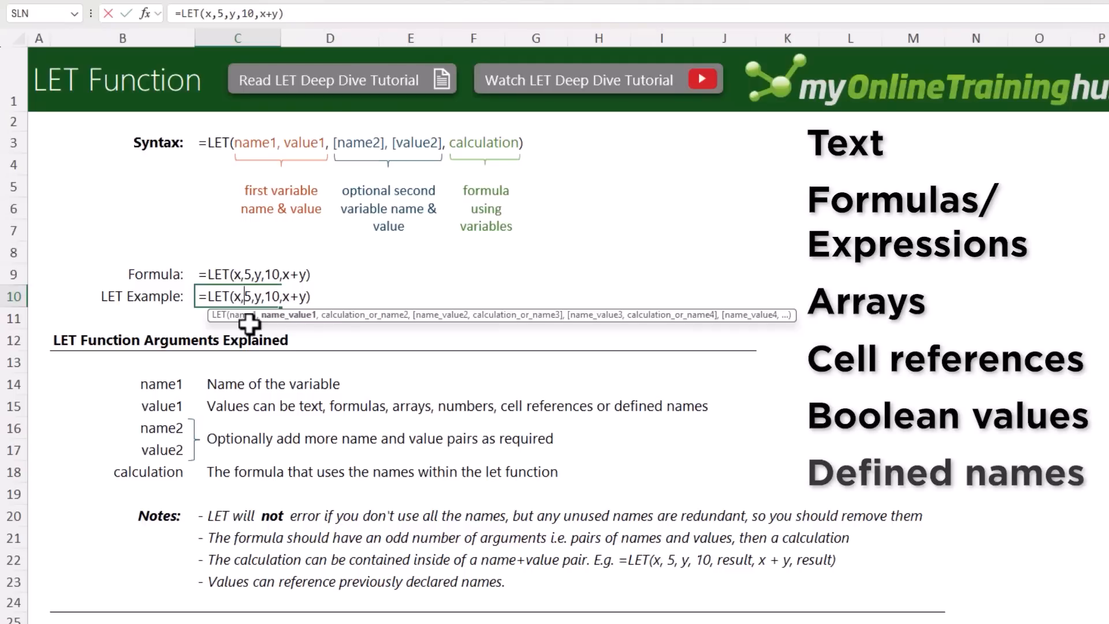
pyautogui.hotkey('ctrl', 'Return')
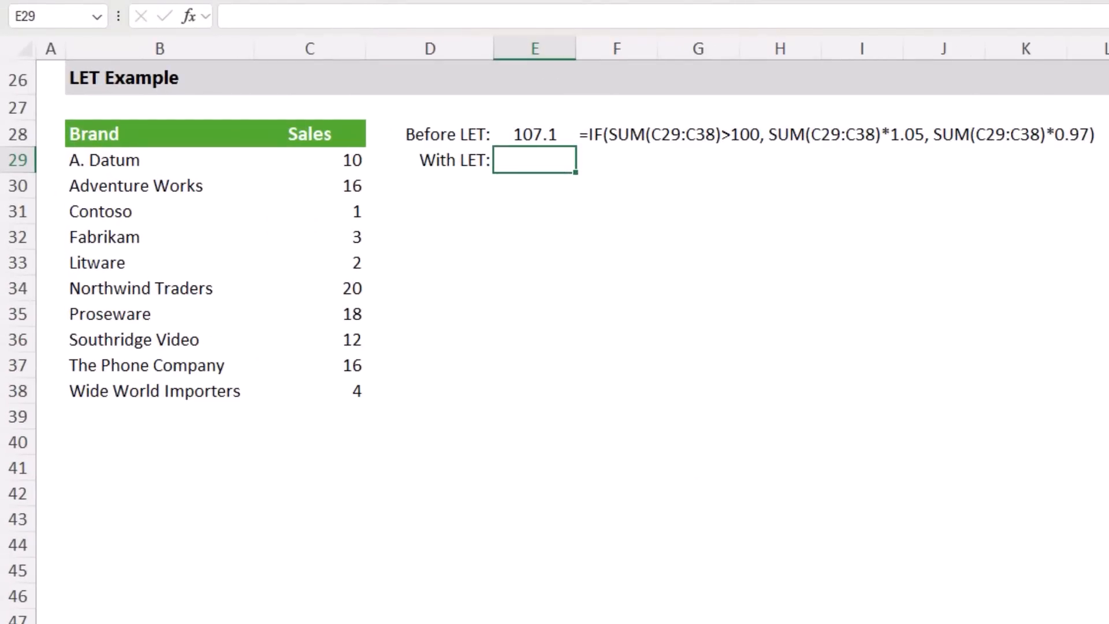
# Examine the logical test, value_if_true and value_if_false arguments of the Before LET formula in E28, then select E29
pyautogui.click(535, 134)
pyautogui.press('F4')
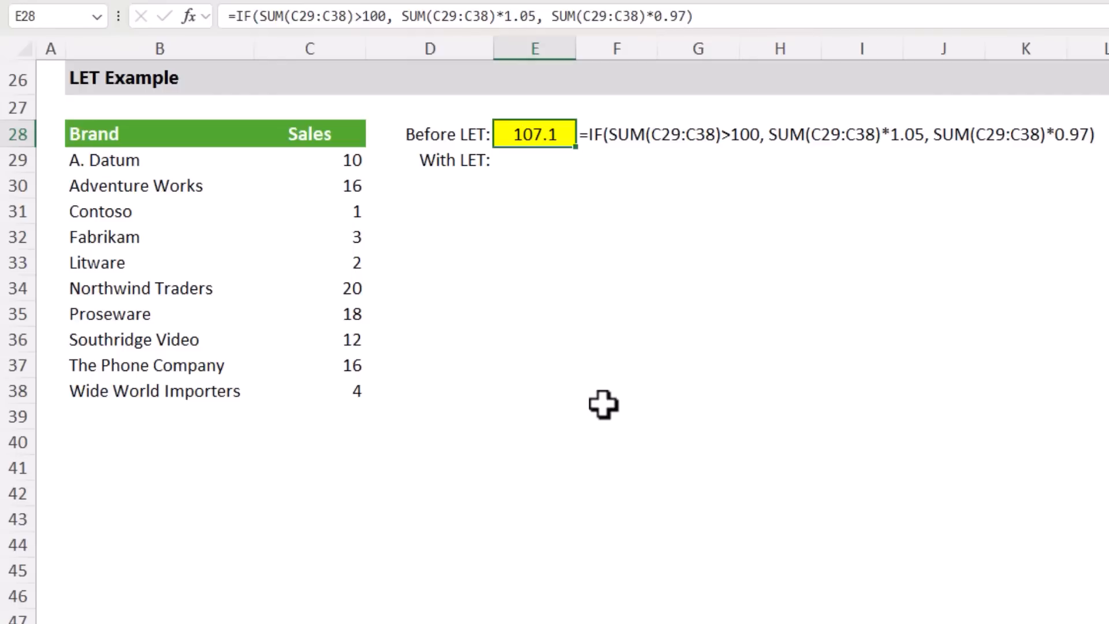
pyautogui.press('F2')
pyautogui.click(320, 134)
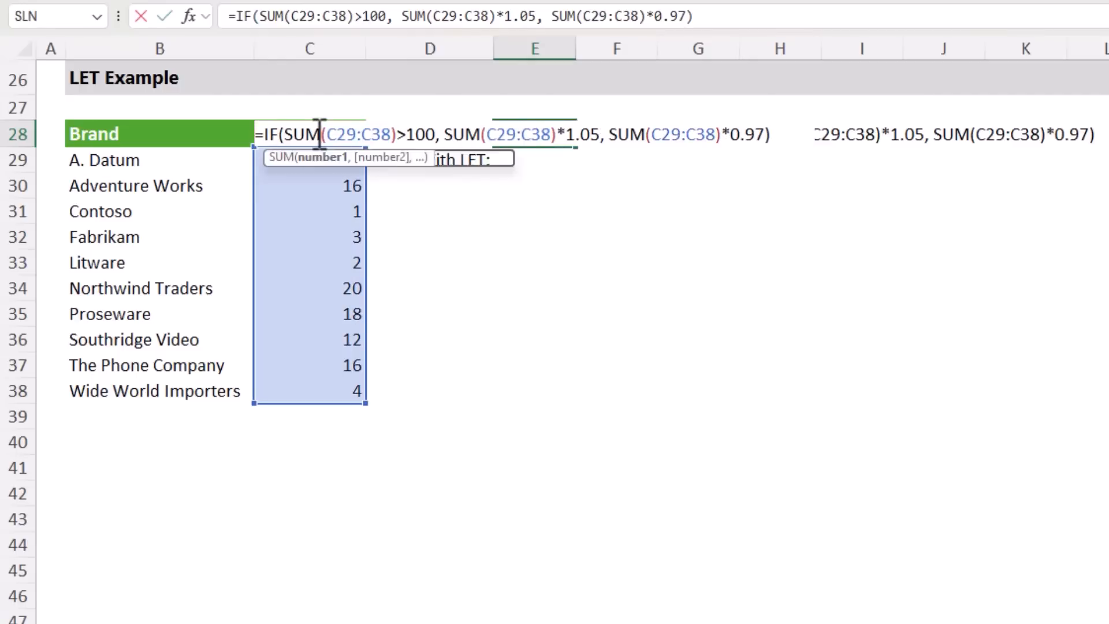
pyautogui.click(330, 158)
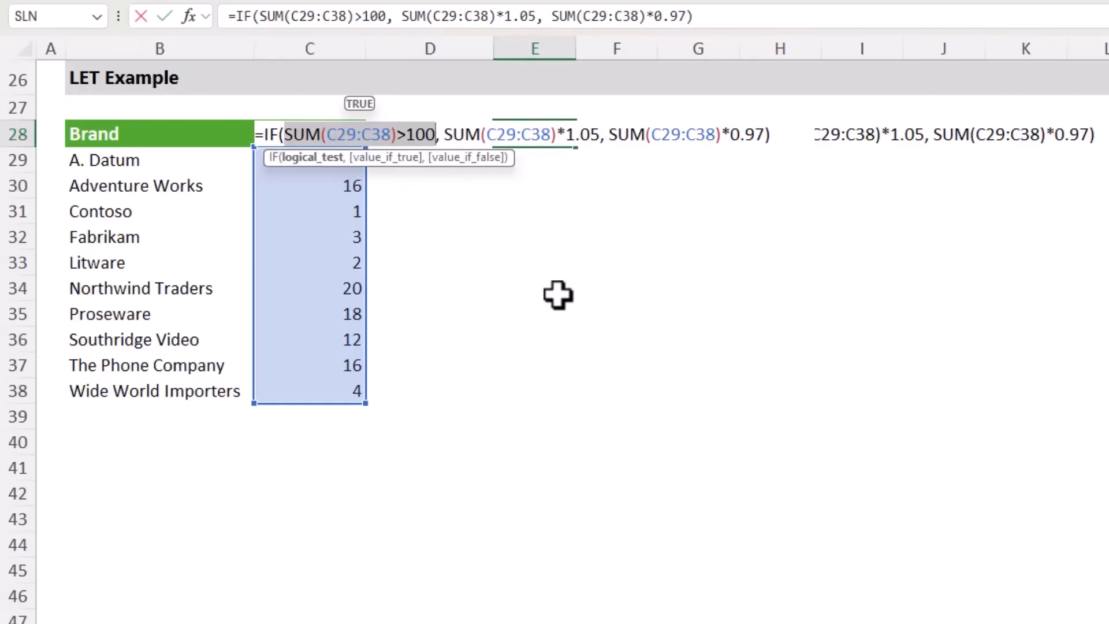
pyautogui.click(392, 159)
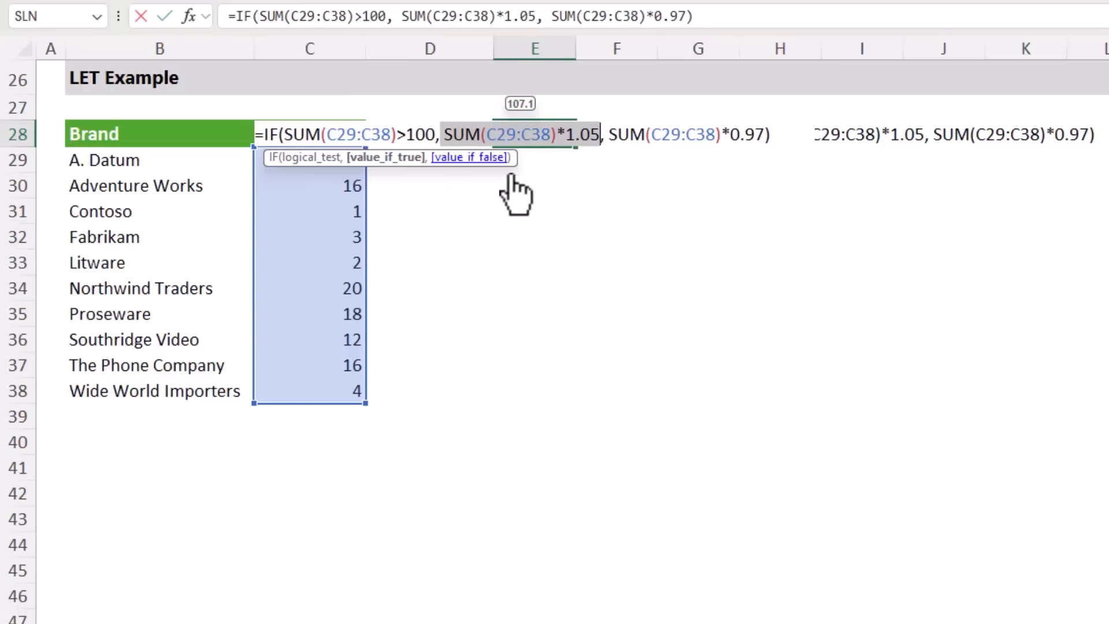
pyautogui.click(484, 157)
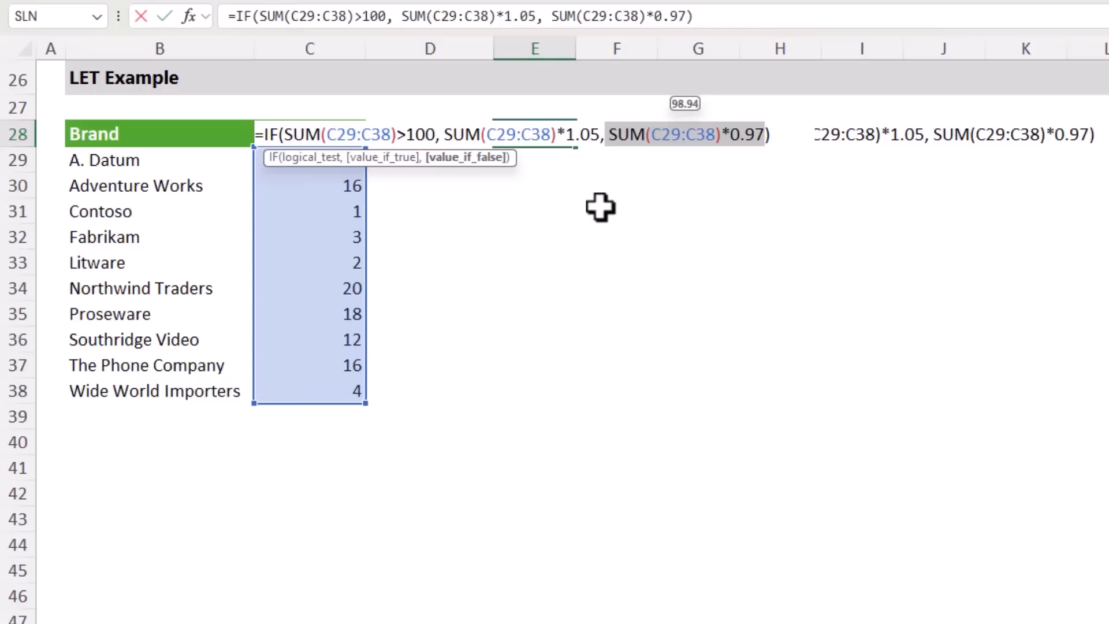
pyautogui.click(317, 160)
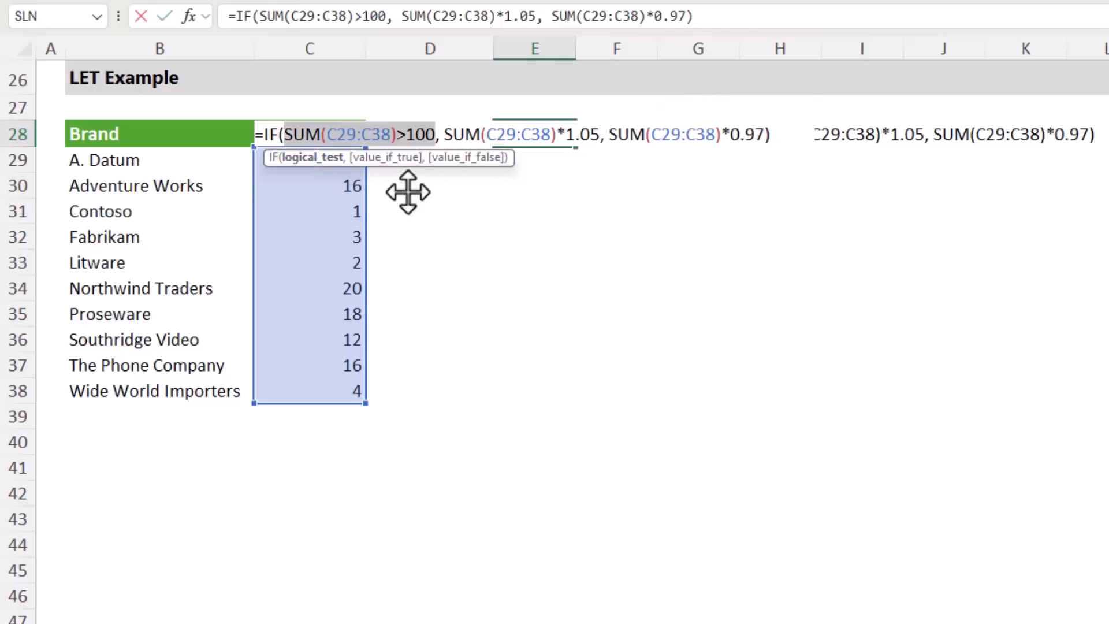
pyautogui.click(387, 158)
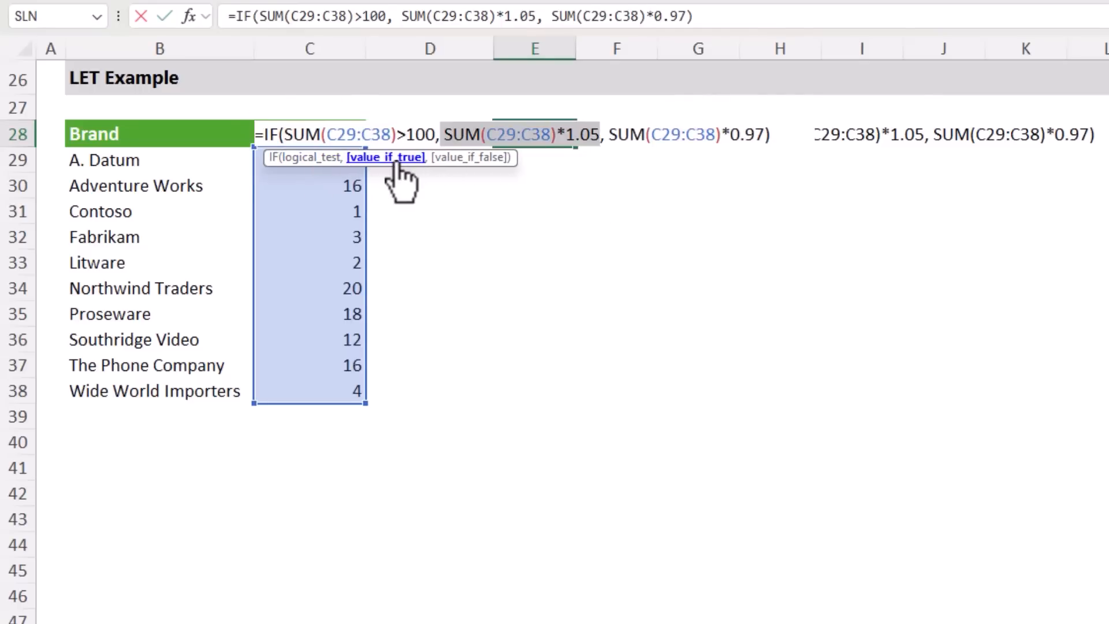
pyautogui.click(462, 158)
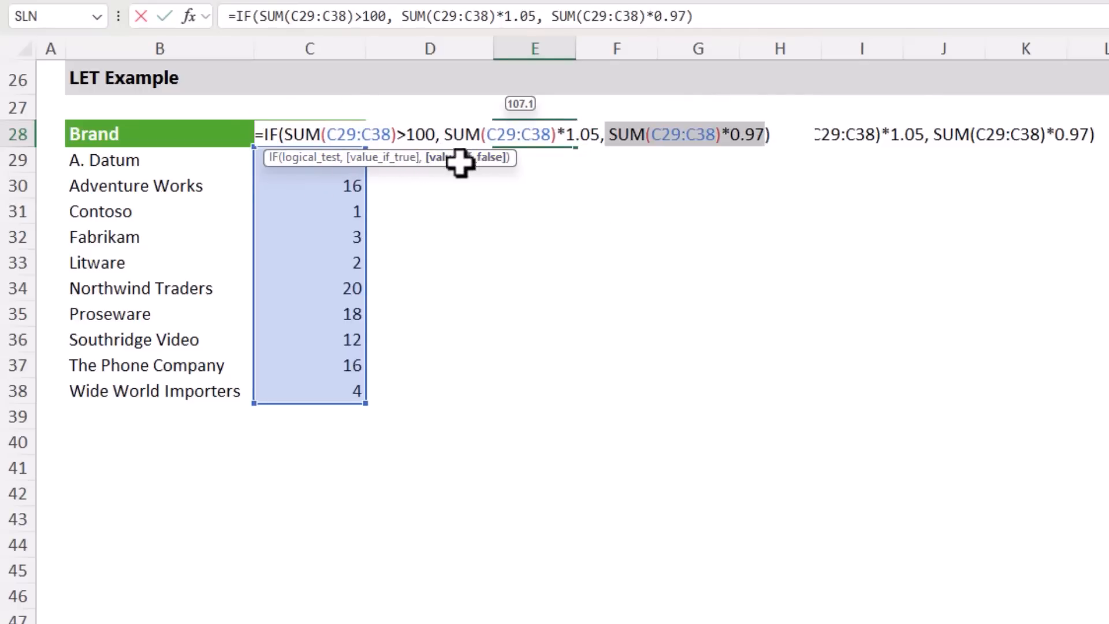
pyautogui.press('Escape')
pyautogui.press('Down')
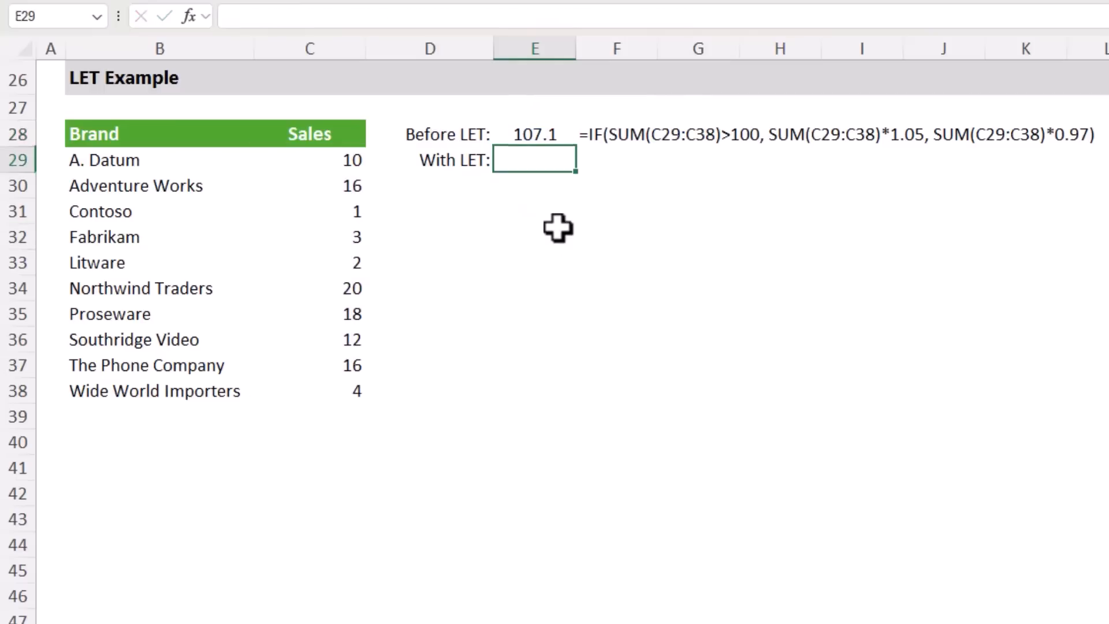
# Start a LET formula in E29 with the formula bar expanded, placing the first name, SalesCY, on its own line
pyautogui.write('=let')
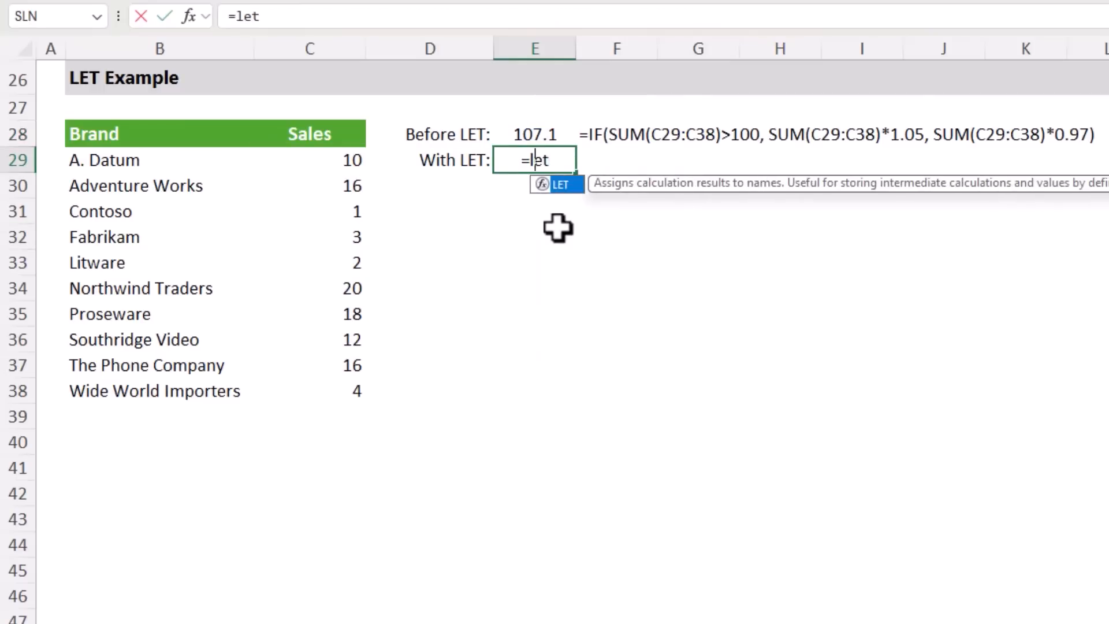
pyautogui.press('Tab')
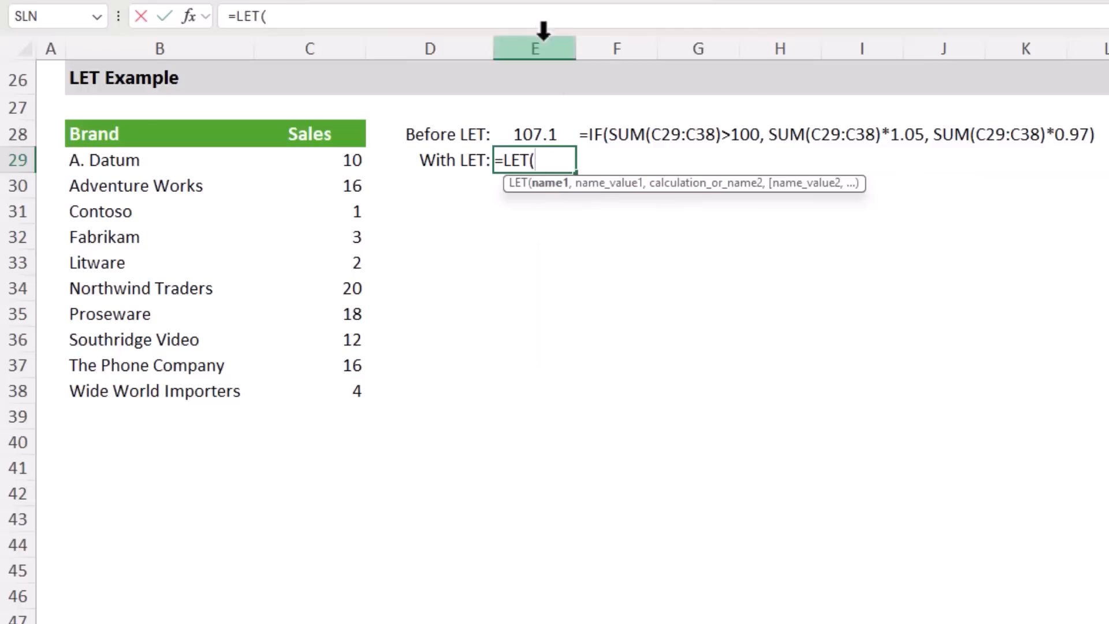
pyautogui.click(586, 20)
pyautogui.click(1099, 12)
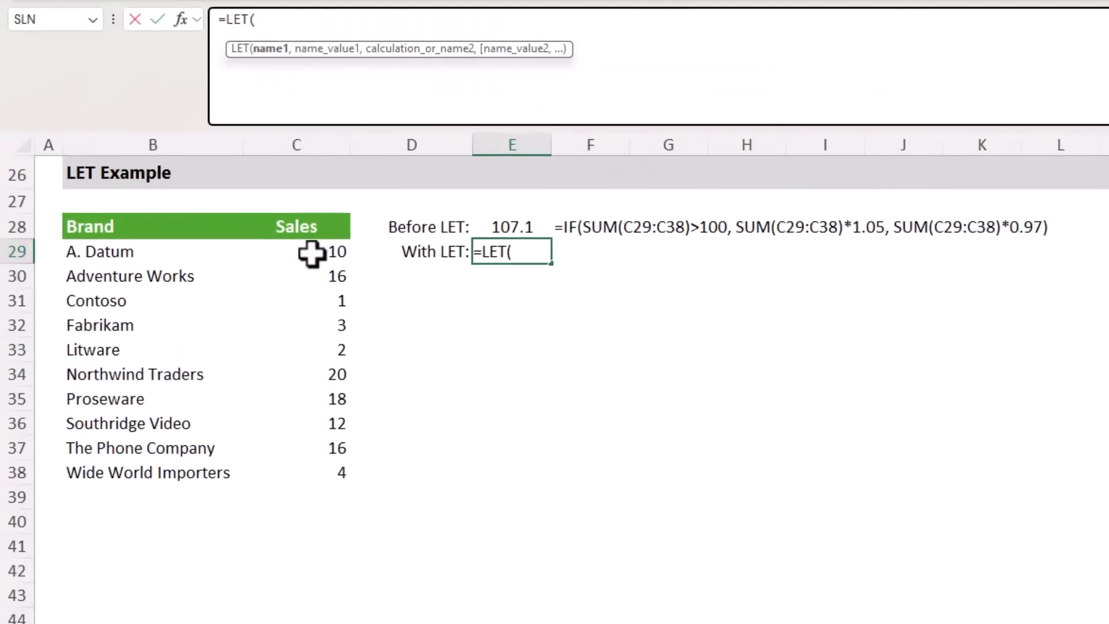
pyautogui.hotkey('alt', 'Return')
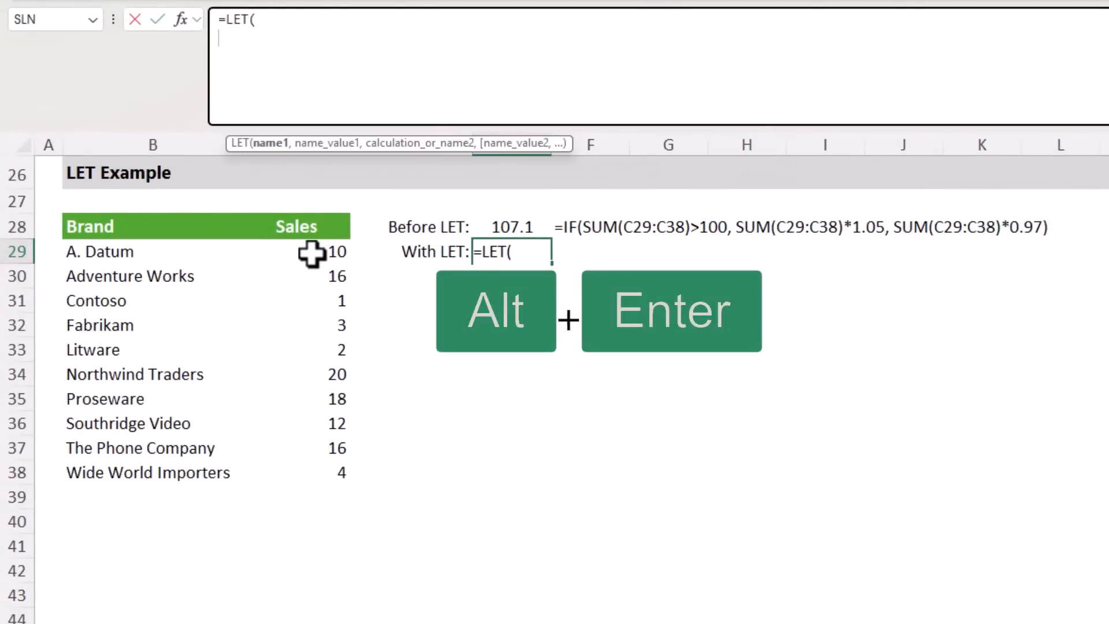
pyautogui.write('Sa')
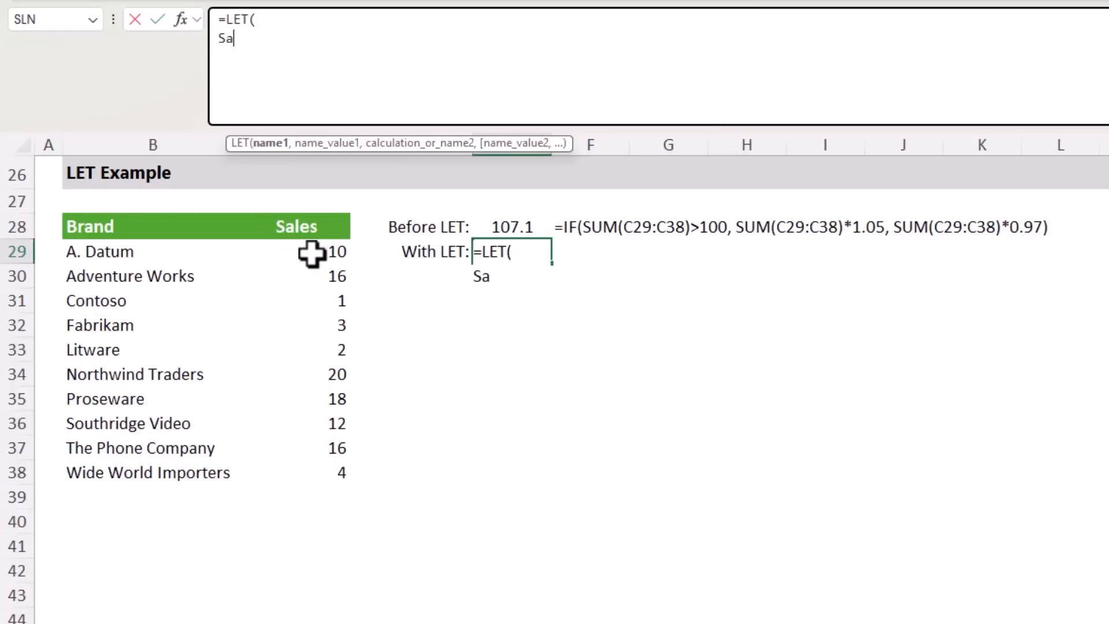
pyautogui.write('lesCY,')
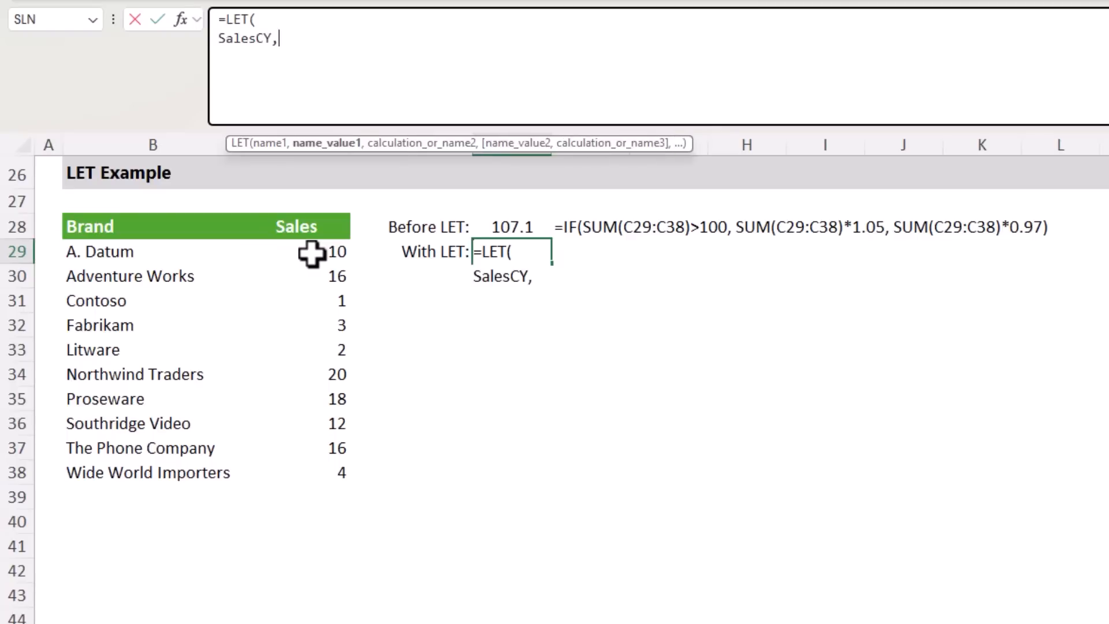
# Define the value of SalesCY as SUM(C29:C38) on a new line of the LET formula
pyautogui.hotkey('alt', 'Return')
pyautogui.write('sum')
pyautogui.press('Tab')
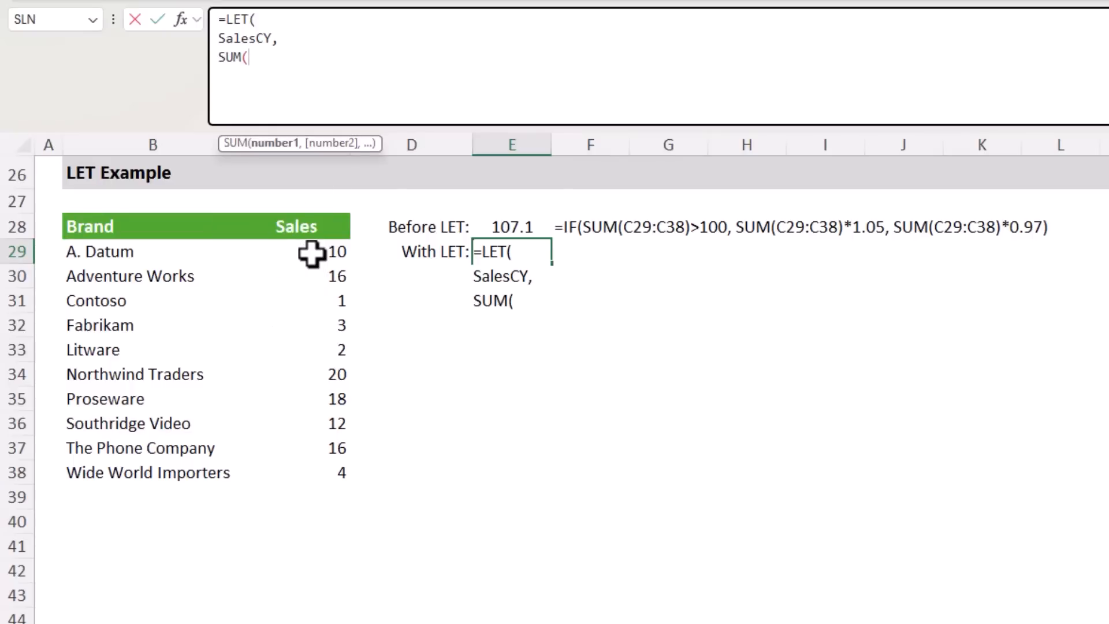
pyautogui.moveTo(312, 253); pyautogui.dragTo(322, 475)
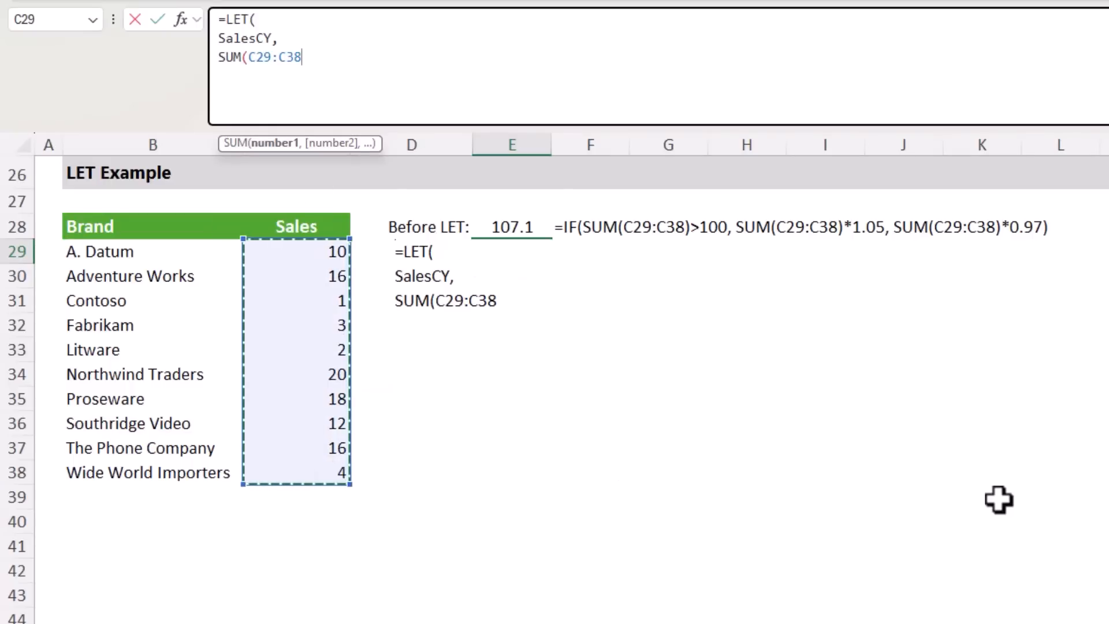
pyautogui.write('),')
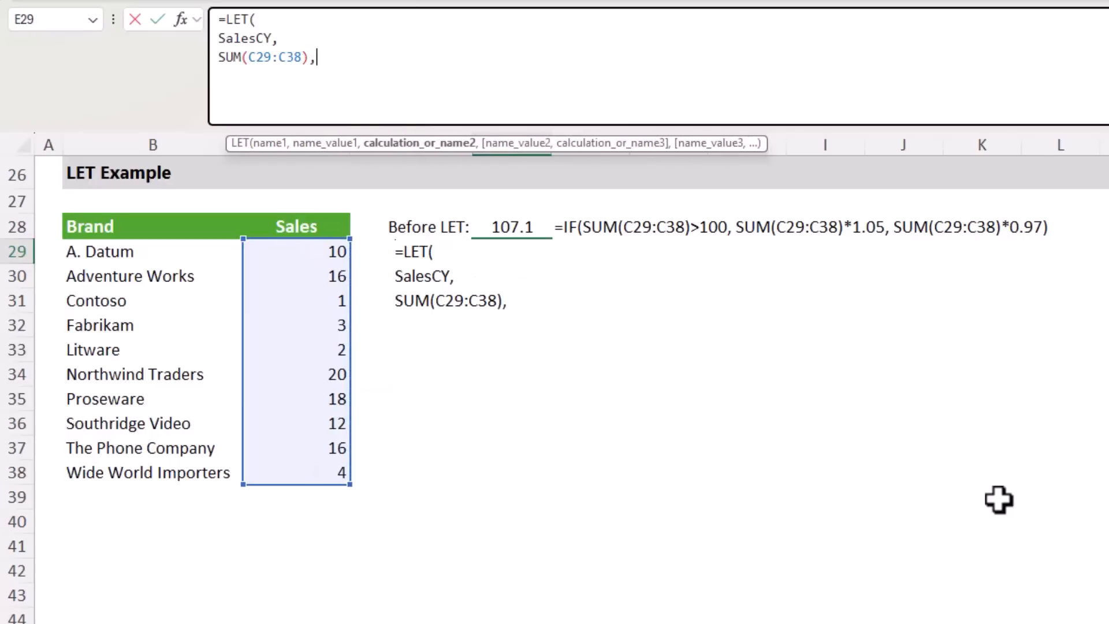
pyautogui.hotkey('alt', 'Return')
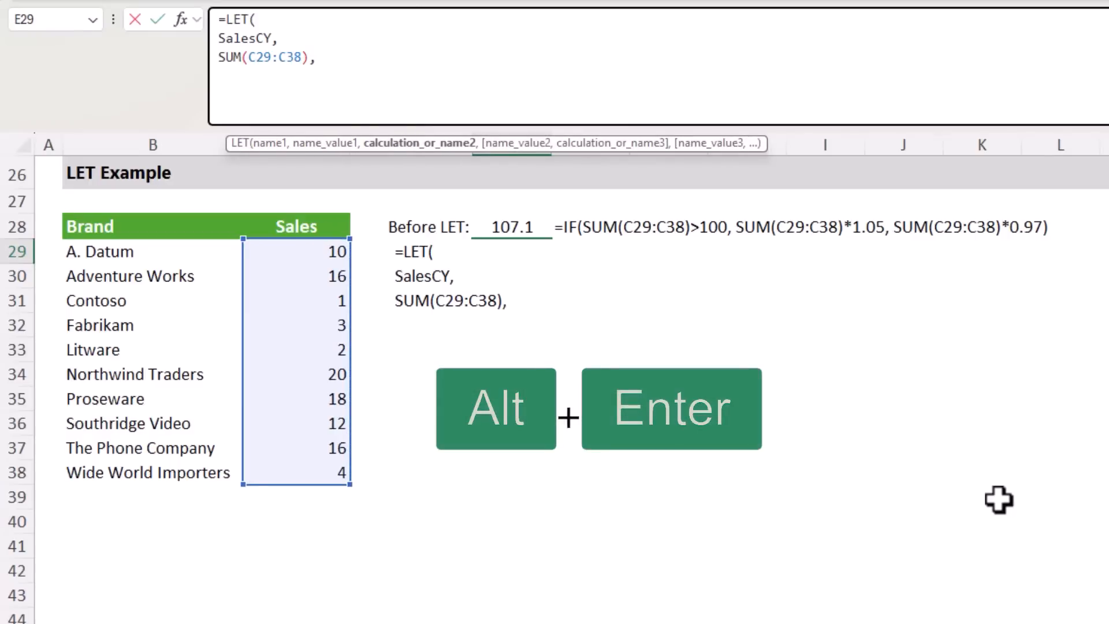
# Add an IF function as the LET calculation with the logical test SalesCY>100, followed by a line break
pyautogui.write('if')
pyautogui.press('Tab')
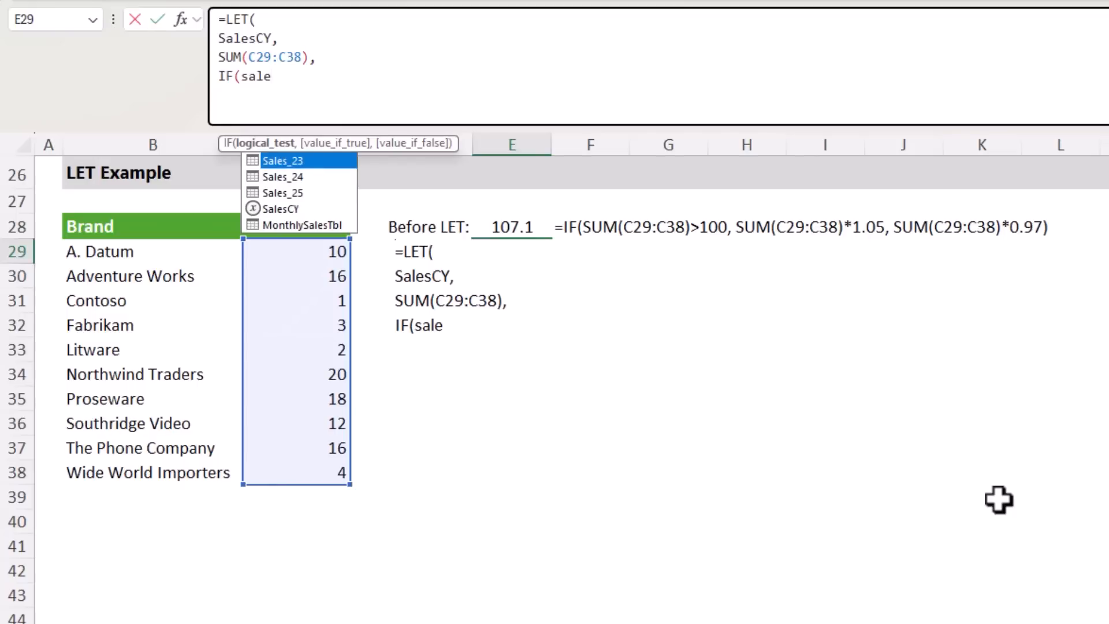
pyautogui.press('Down')
pyautogui.press('Down')
pyautogui.press('Down')
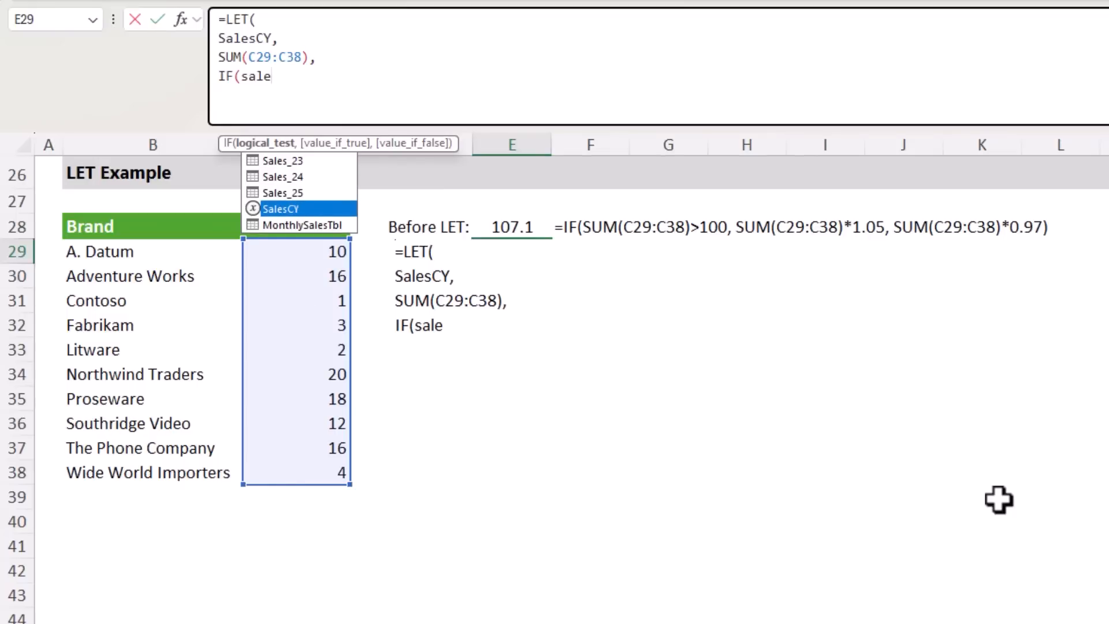
pyautogui.press('Tab')
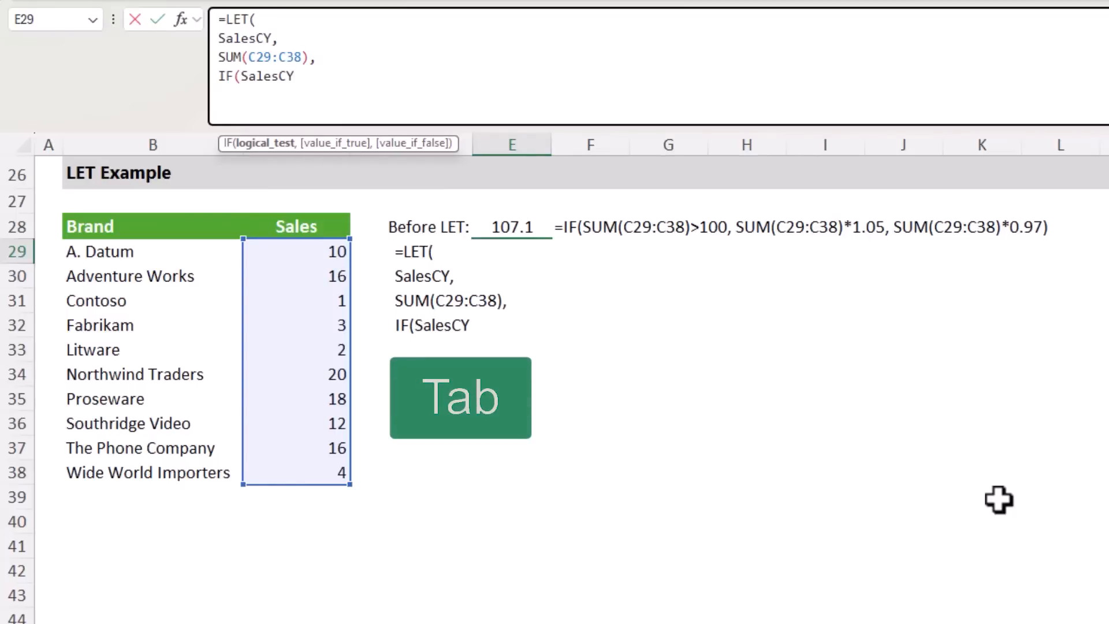
pyautogui.write('>100')
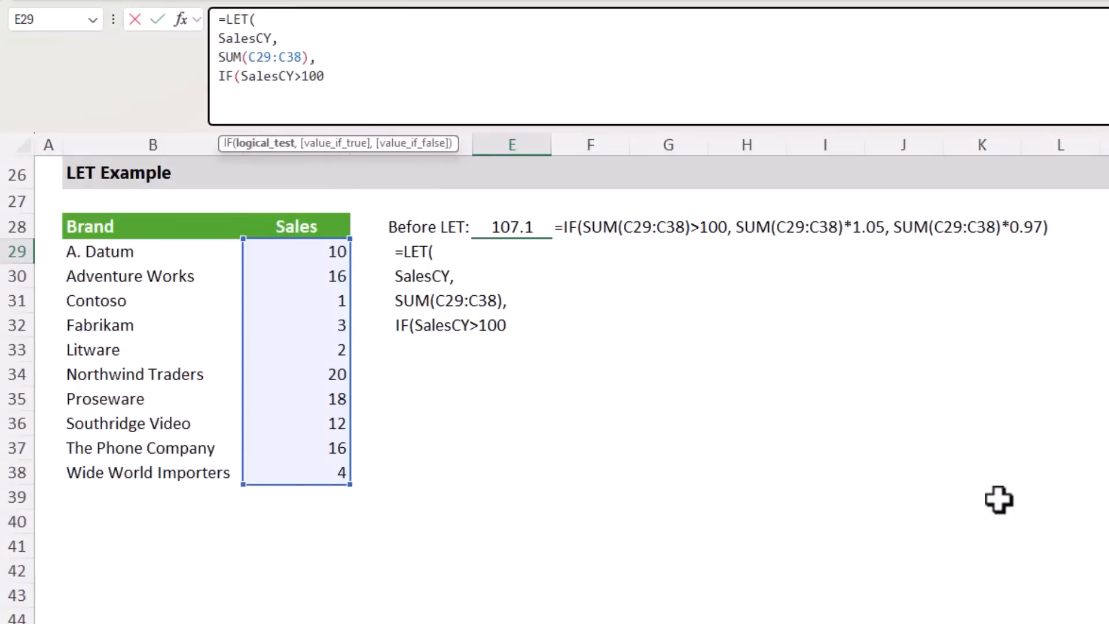
pyautogui.write(',')
pyautogui.hotkey('alt', 'Return')
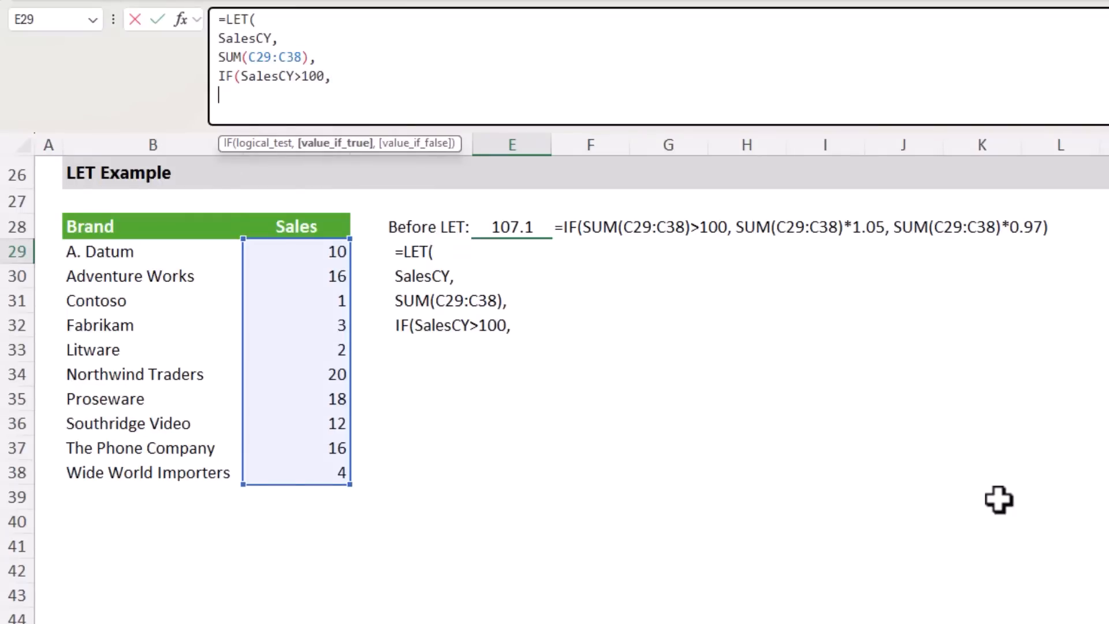
# Set the IF function's value_if_true to SalesCY*1.05, followed by a line break
pyautogui.write('sal')
pyautogui.press('Down')
pyautogui.press('Down')
pyautogui.press('Down')
pyautogui.press('Tab')
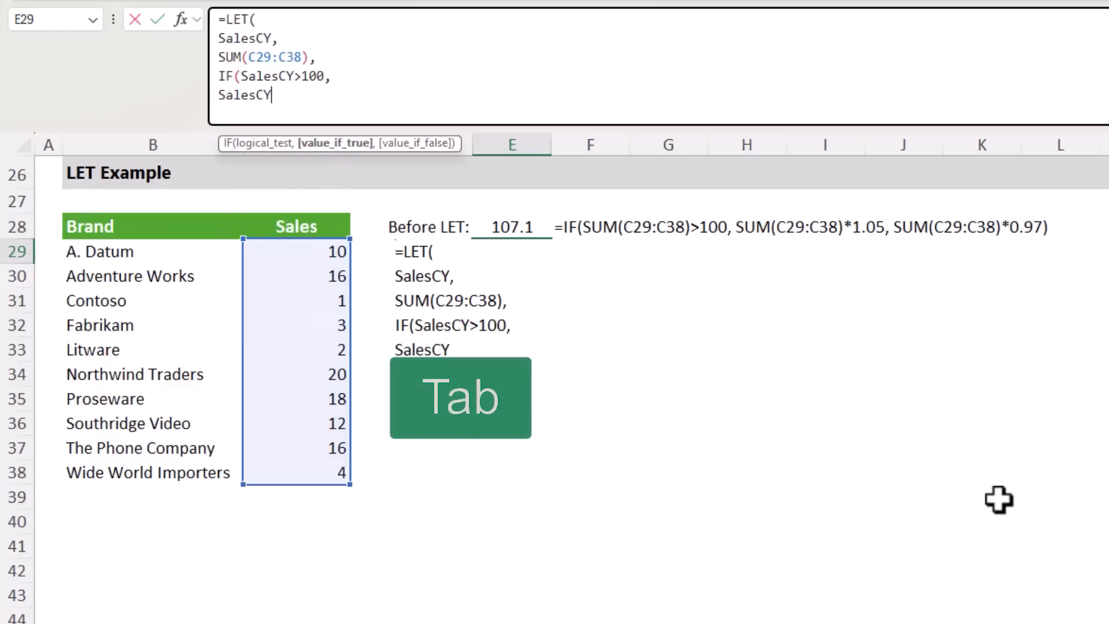
pyautogui.write('*1.0')
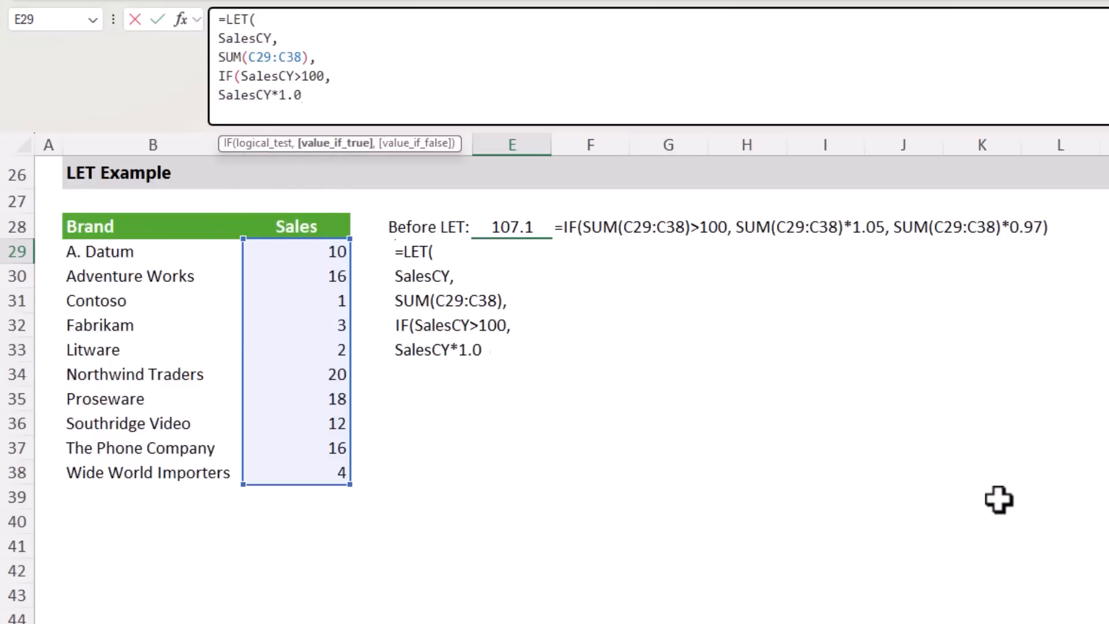
pyautogui.write('5,')
pyautogui.hotkey('alt', 'Return')
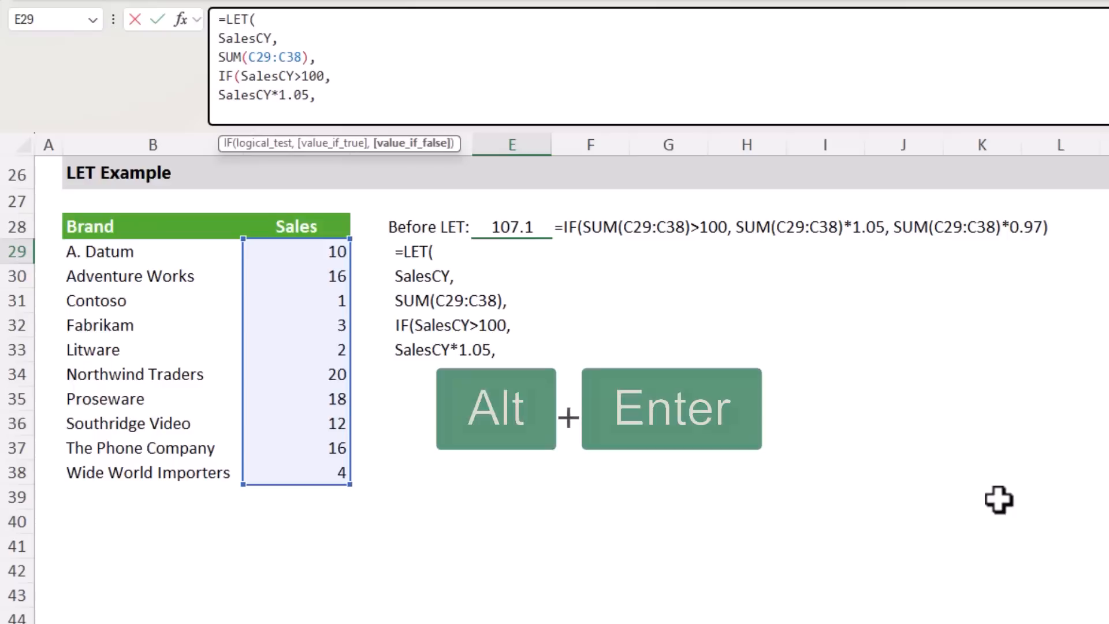
# Set the IF function's value_if_false to SalesCY*0.97, then close both functions and enter the formula in E29
pyautogui.write('sal')
pyautogui.press('Down')
pyautogui.press('Down')
pyautogui.press('Down')
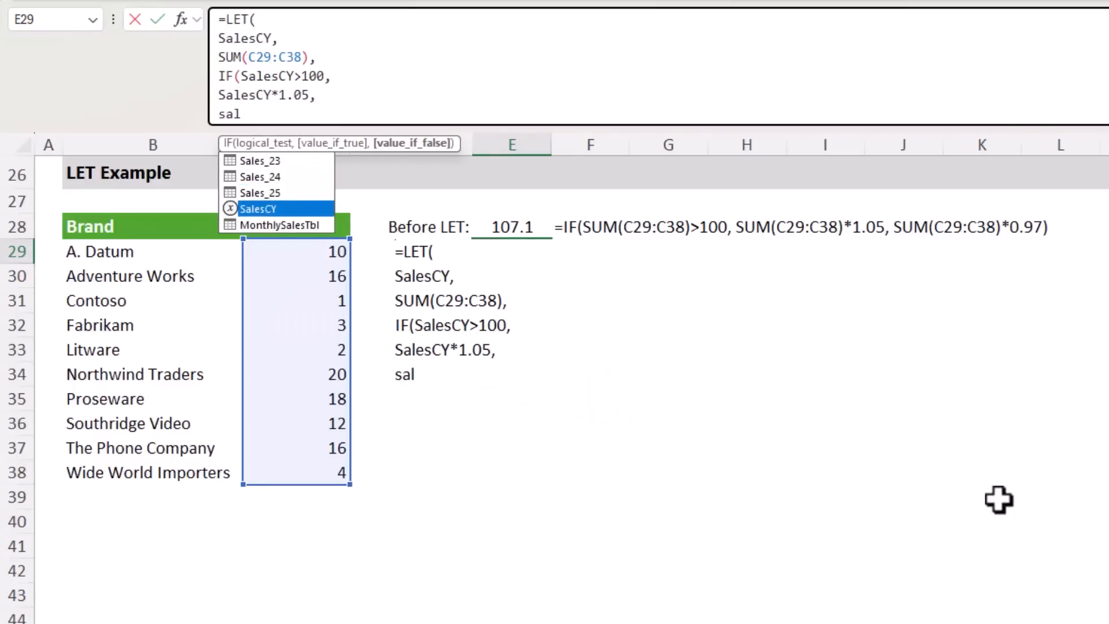
pyautogui.press('Tab')
pyautogui.write('*0.97')
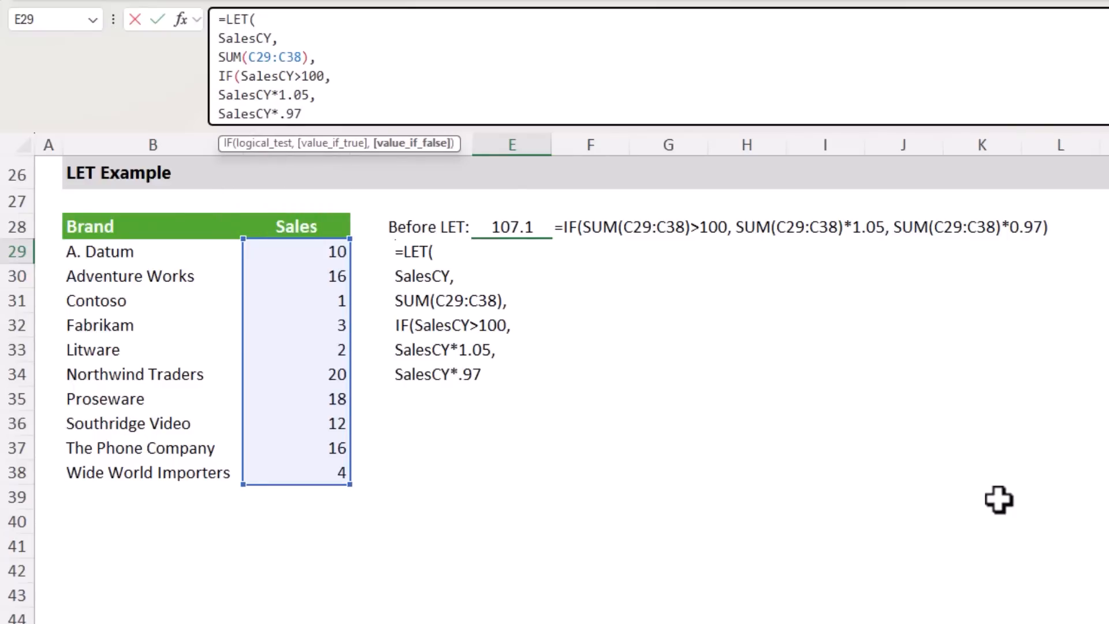
pyautogui.write(')')
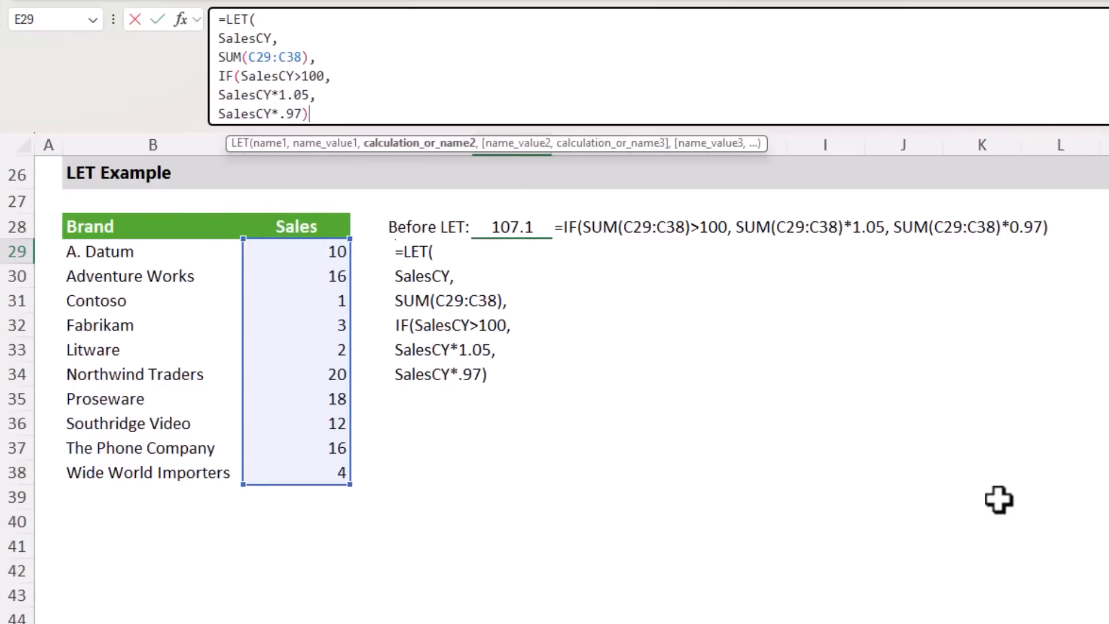
pyautogui.write(')')
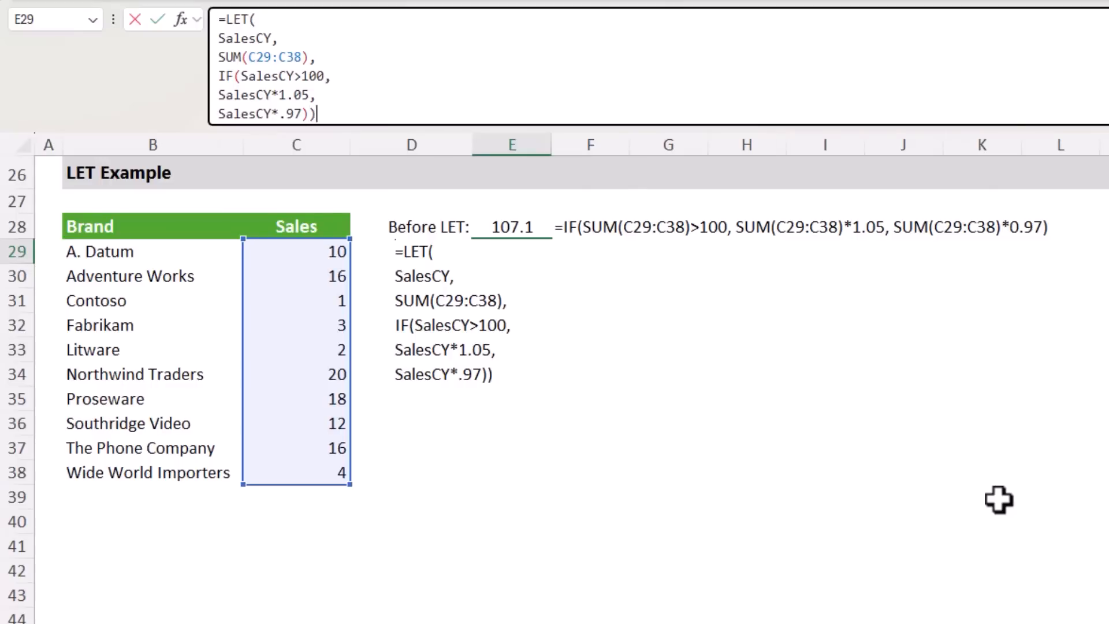
pyautogui.press('Return')
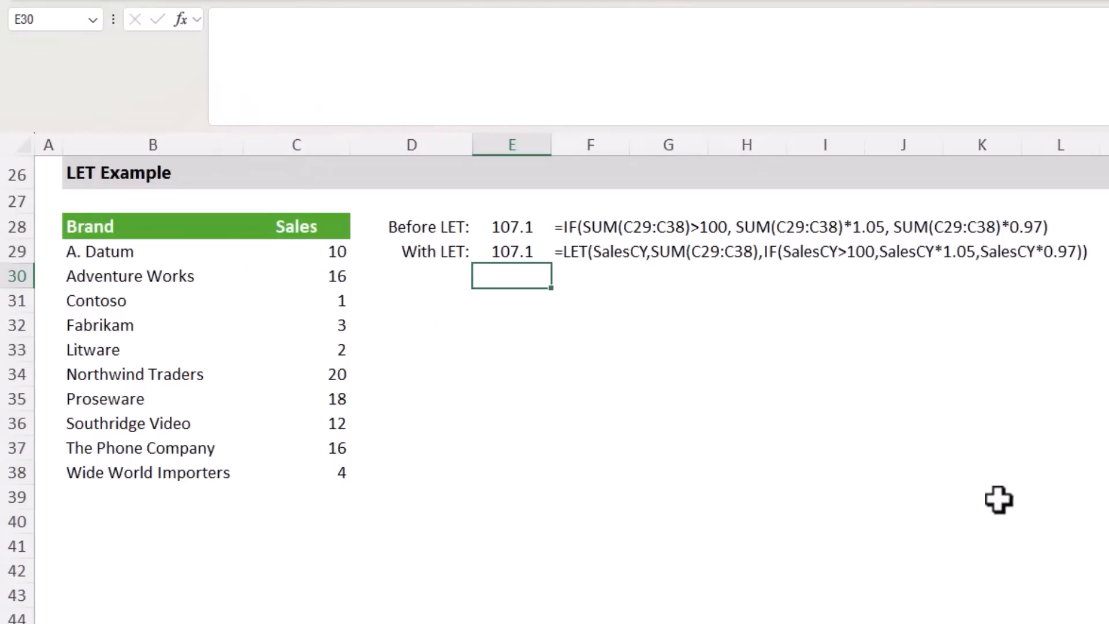
# Reselect E29 with its finished LET formula and collapse the expanded formula bar
pyautogui.press('Up')
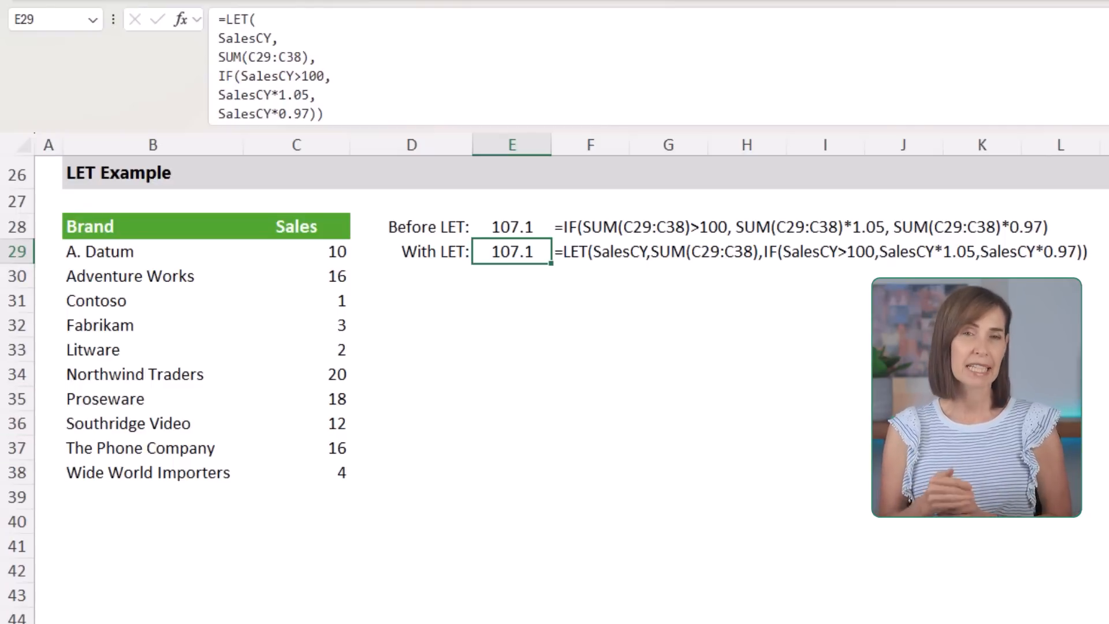
pyautogui.hotkey('ctrl', 'shift', 'u')
pyautogui.scroll(9, 708, 312)
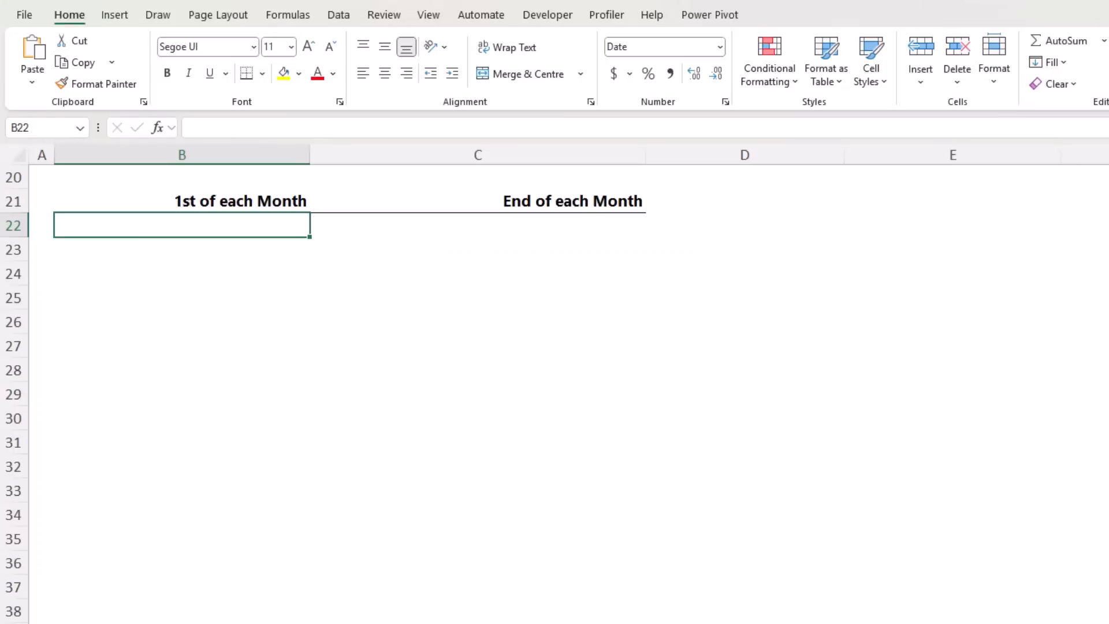
# Enter the formula =DATE(2025,SEQUENCE(12),1) in B22 under the 1st of each Month heading
pyautogui.write('=date')
pyautogui.press('Tab')
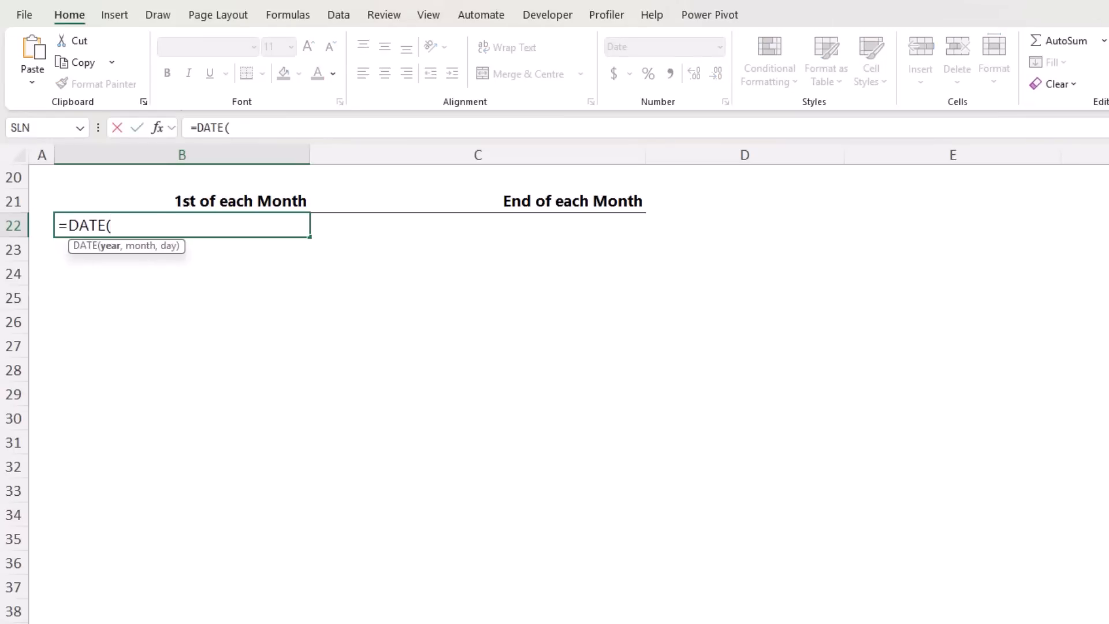
pyautogui.write('2025,')
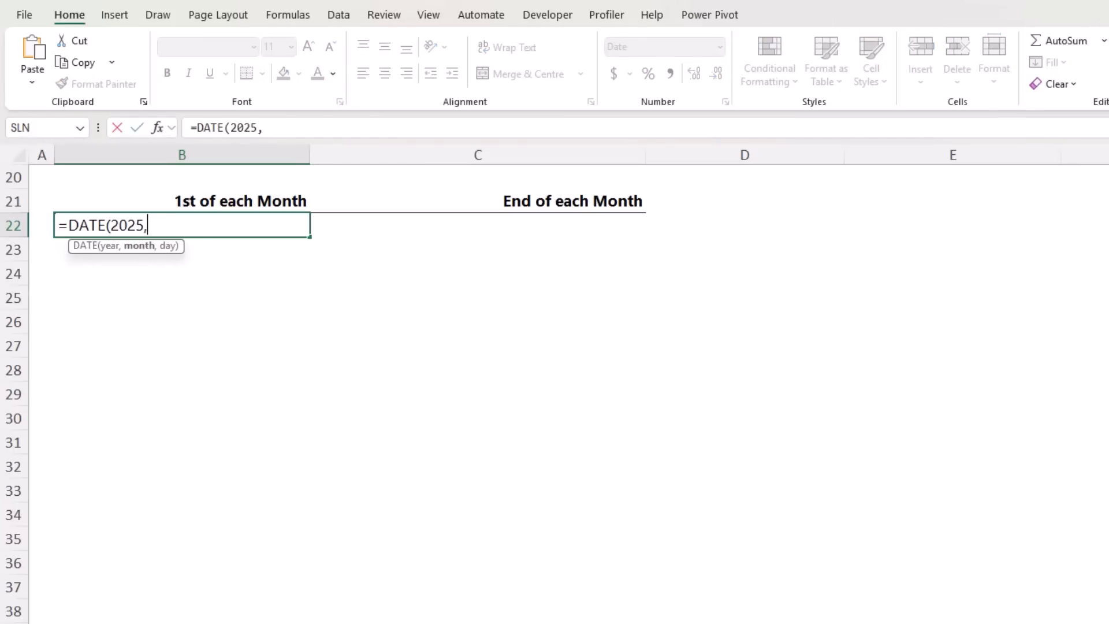
pyautogui.write('seq')
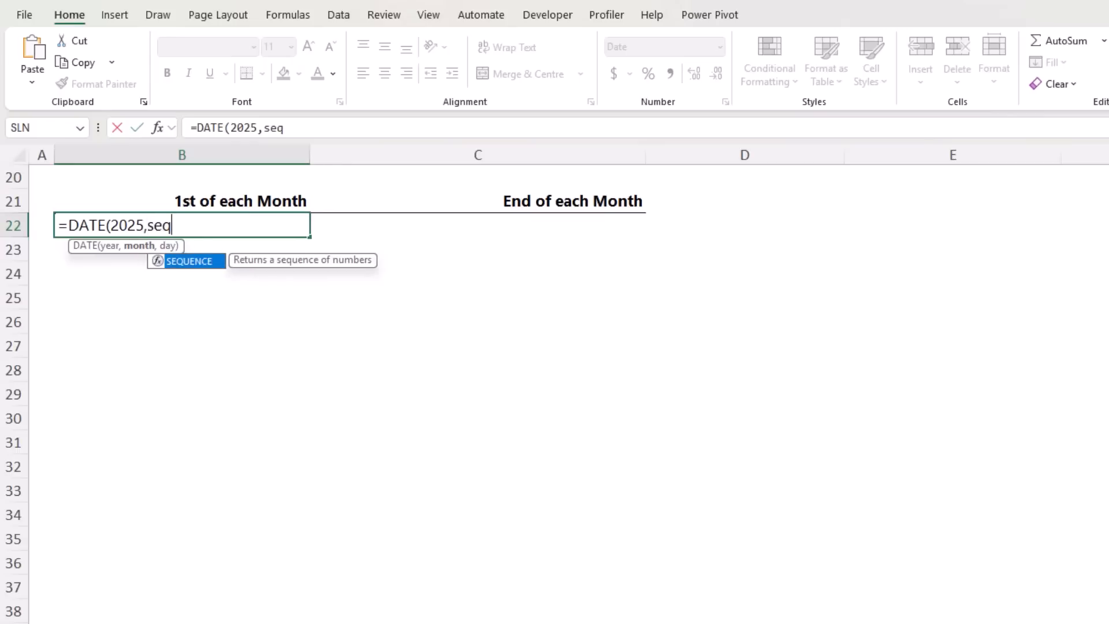
pyautogui.press('Tab')
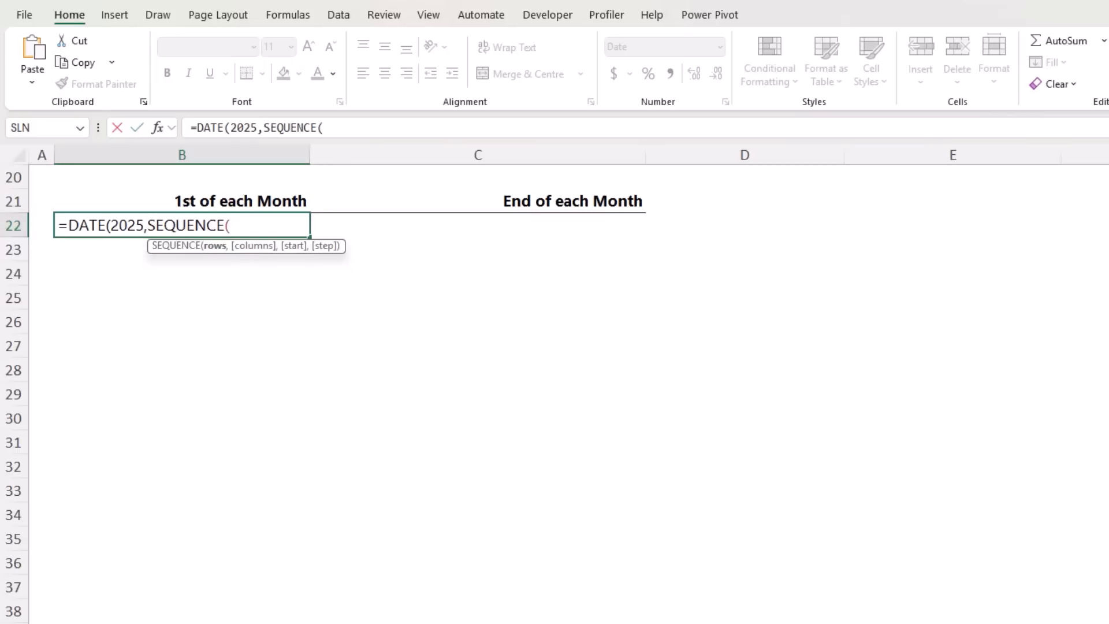
pyautogui.write('12),1')
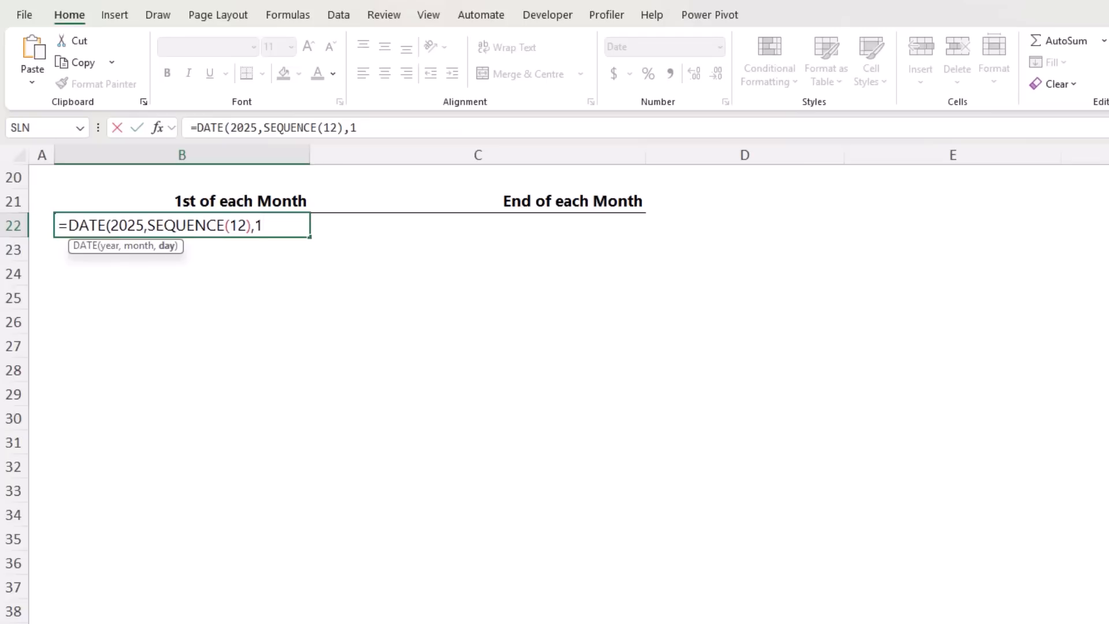
pyautogui.write(')')
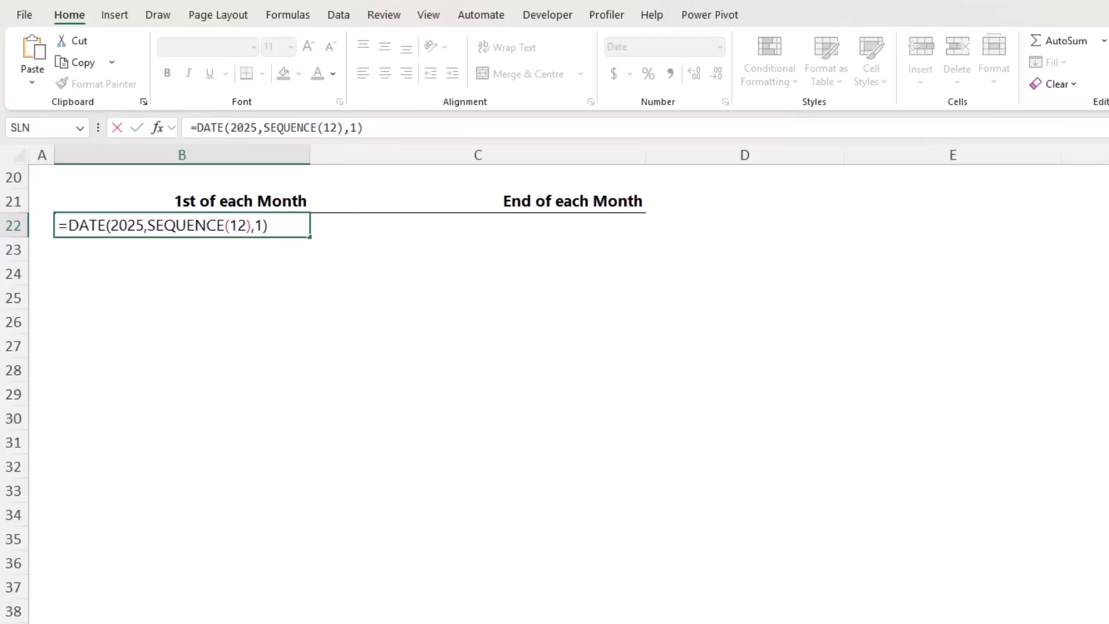
pyautogui.press('Return')
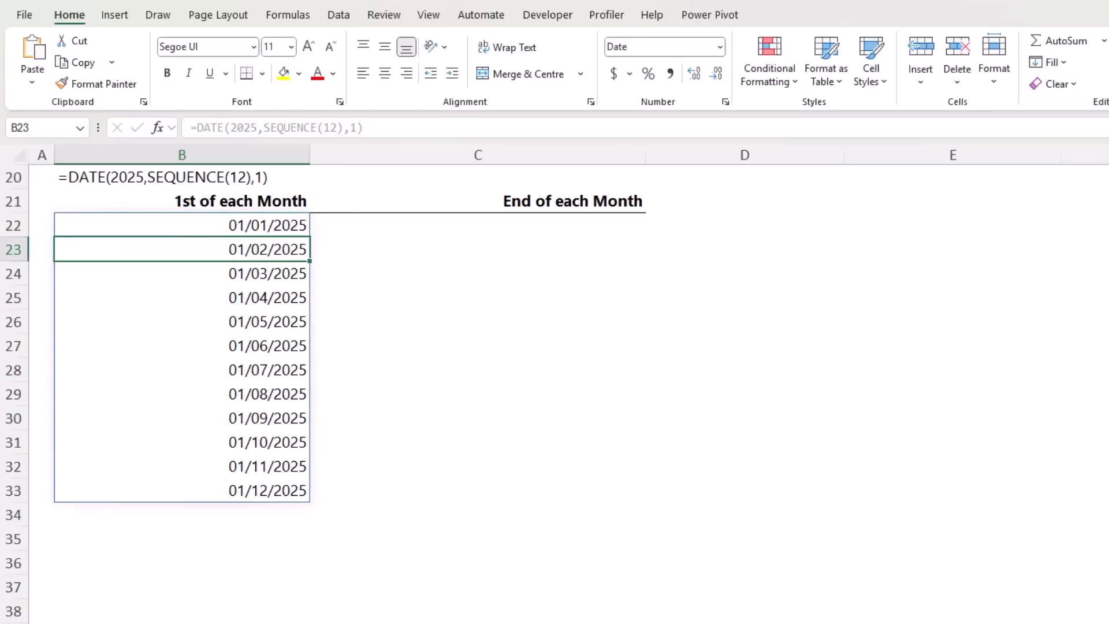
# Change the day argument of the DATE formula in B22 to 15
pyautogui.press('Up')
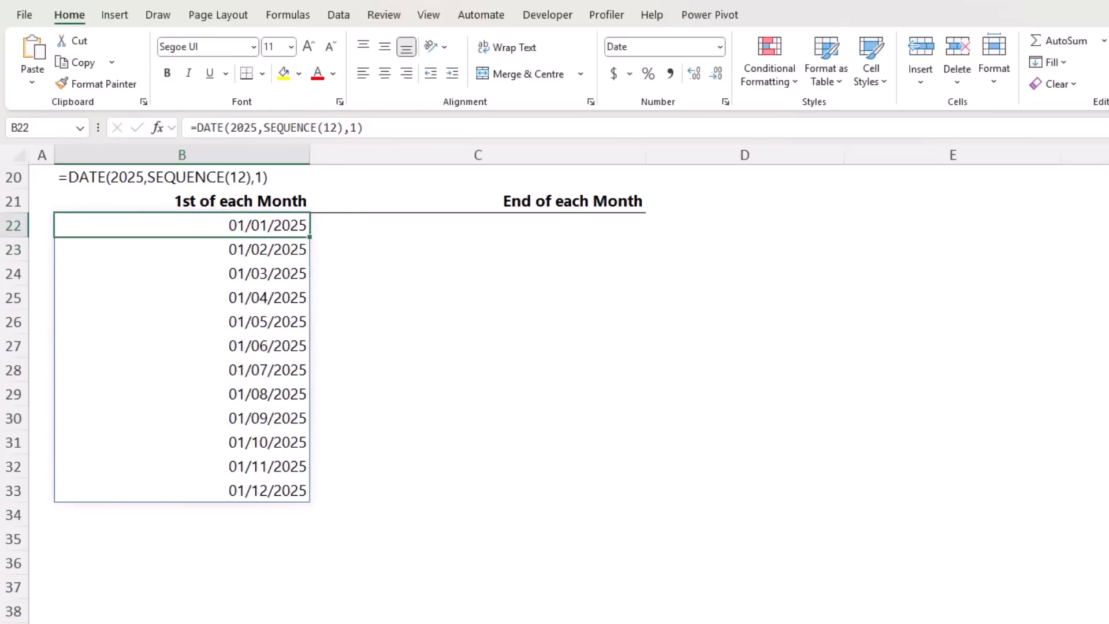
pyautogui.press('F2')
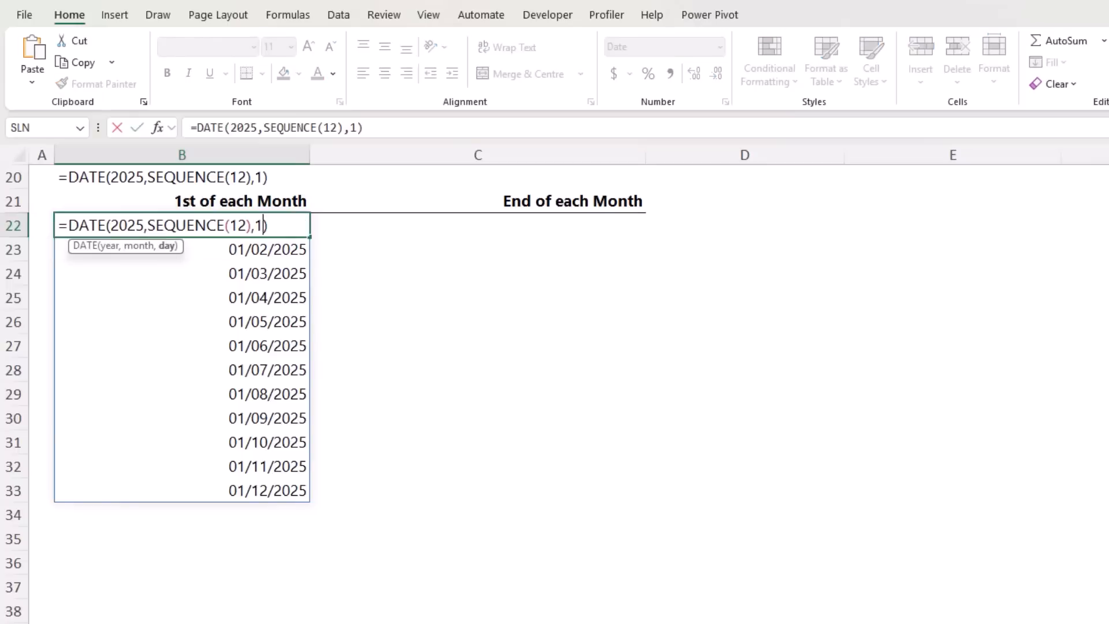
pyautogui.write('5')
pyautogui.press('Return')
pyautogui.press('Up')
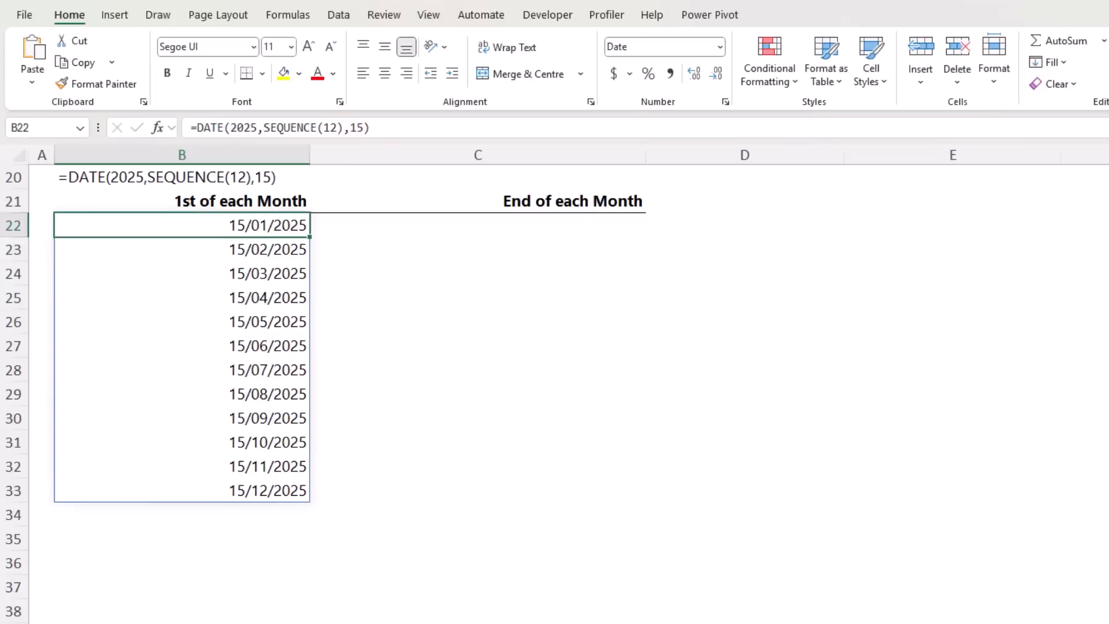
# Undo the day argument change in B22 and set the formula's SEQUENCE rows argument to 24
pyautogui.hotkey('ctrl', 'z')
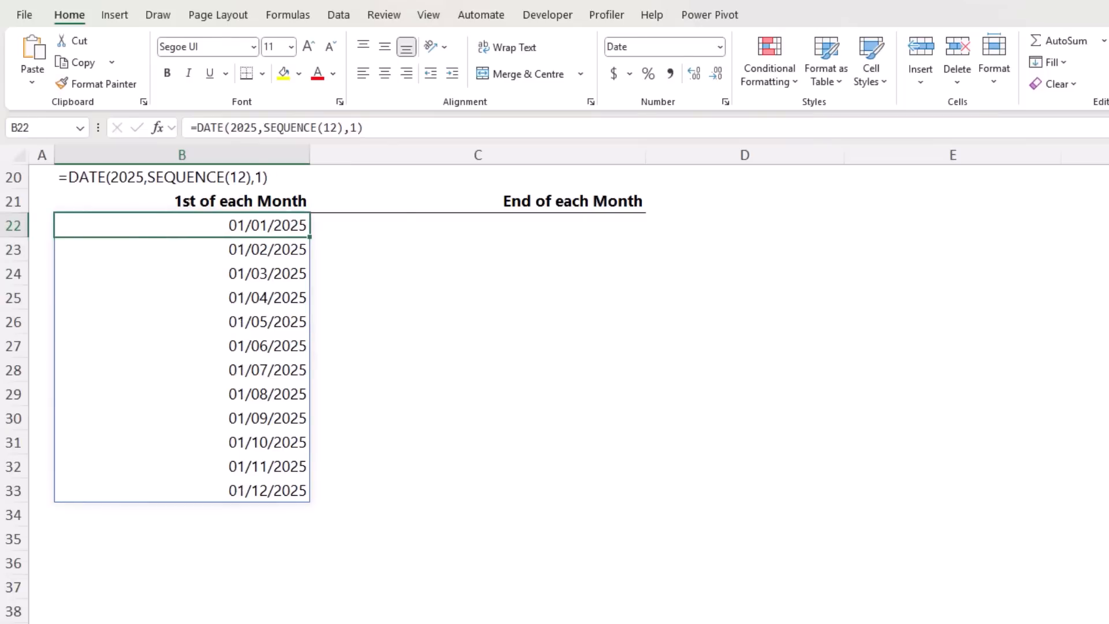
pyautogui.press('F2')
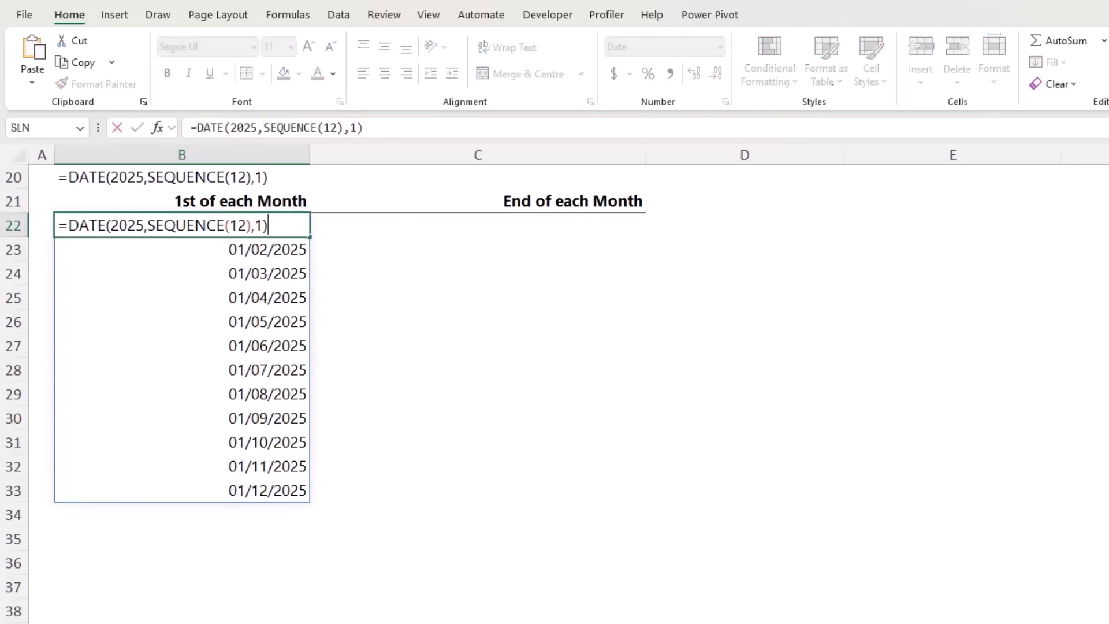
pyautogui.click(236, 225)
pyautogui.press('Delete')
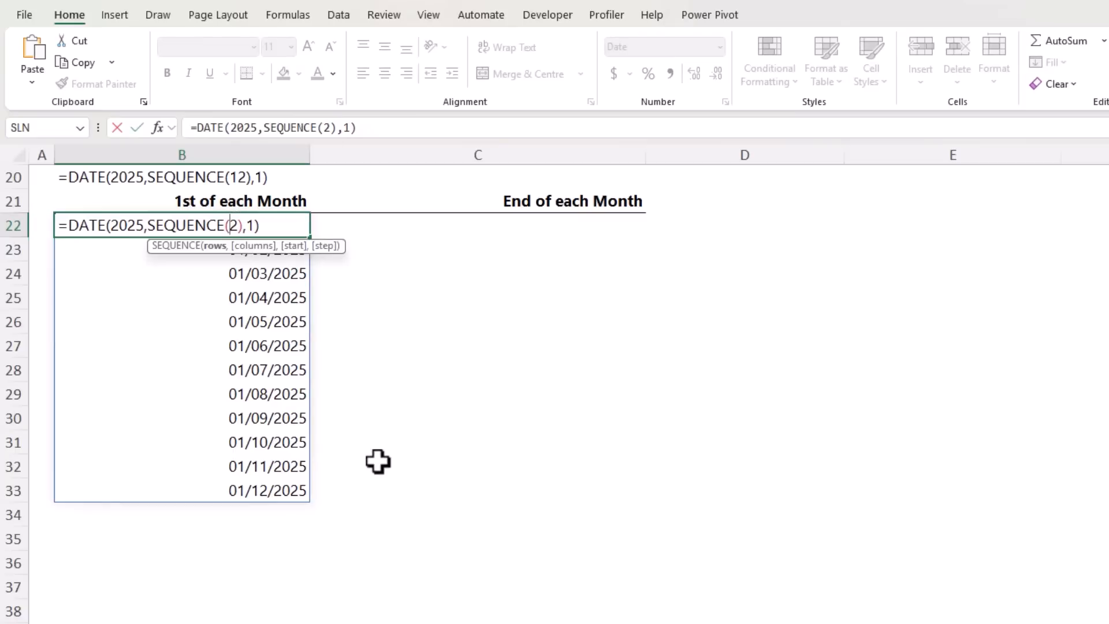
pyautogui.press('Right')
pyautogui.write('4')
pyautogui.press('Return')
pyautogui.press('Up')
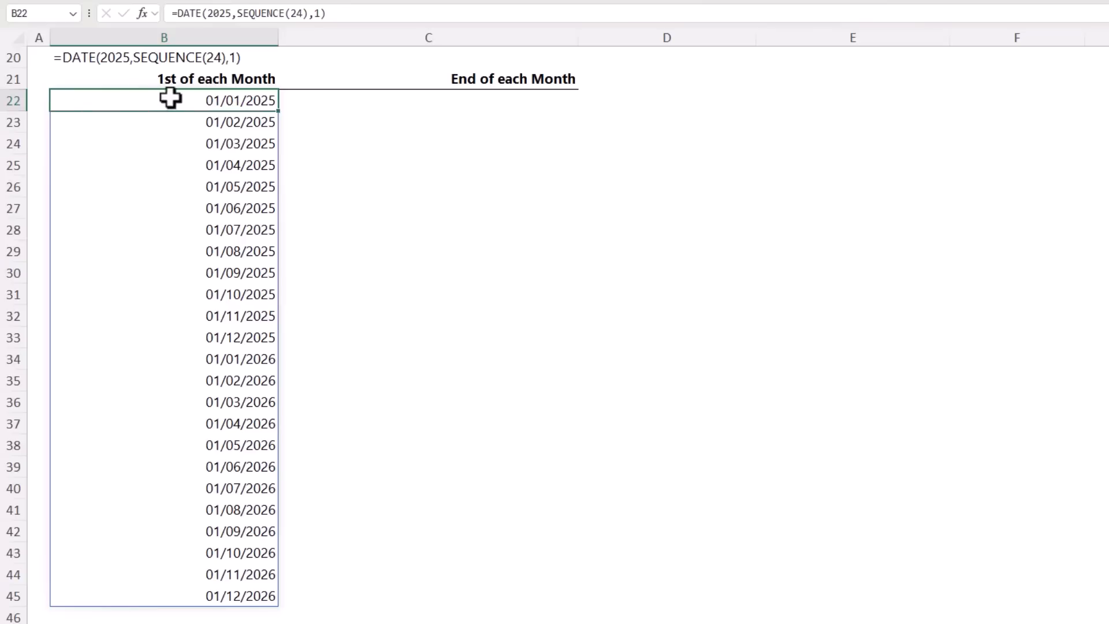
# Examine the 2025 dates, the year, month and day arguments of B22's DATE formula, and its whole spilled range
pyautogui.moveTo(171, 96); pyautogui.dragTo(164, 347)
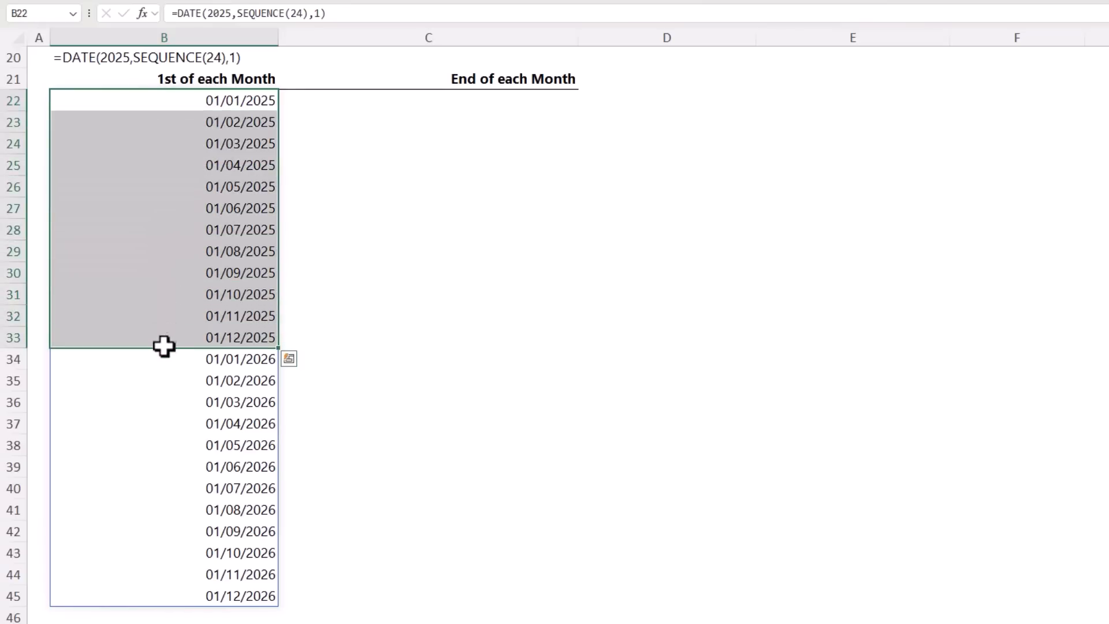
pyautogui.click(151, 97)
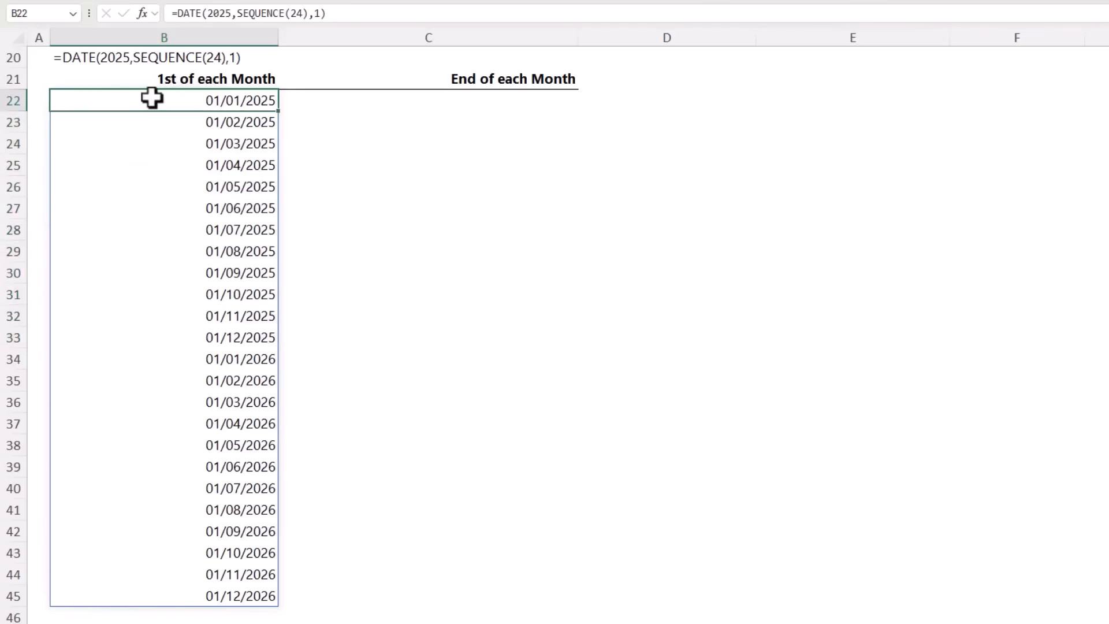
pyautogui.doubleClick(149, 99)
pyautogui.click(124, 119)
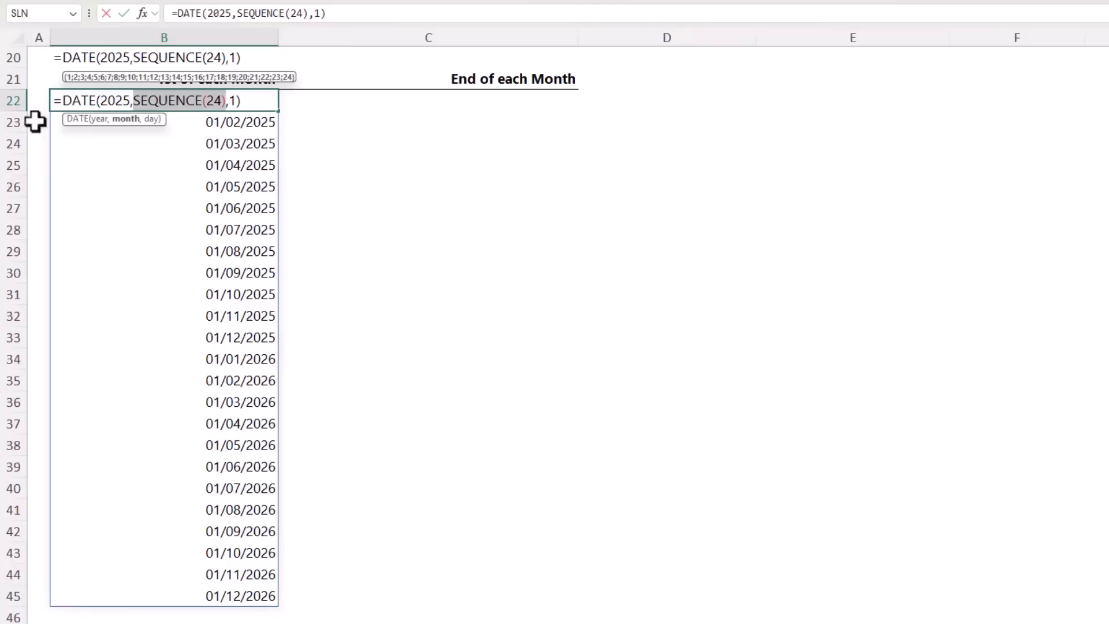
pyautogui.click(96, 119)
pyautogui.click(126, 120)
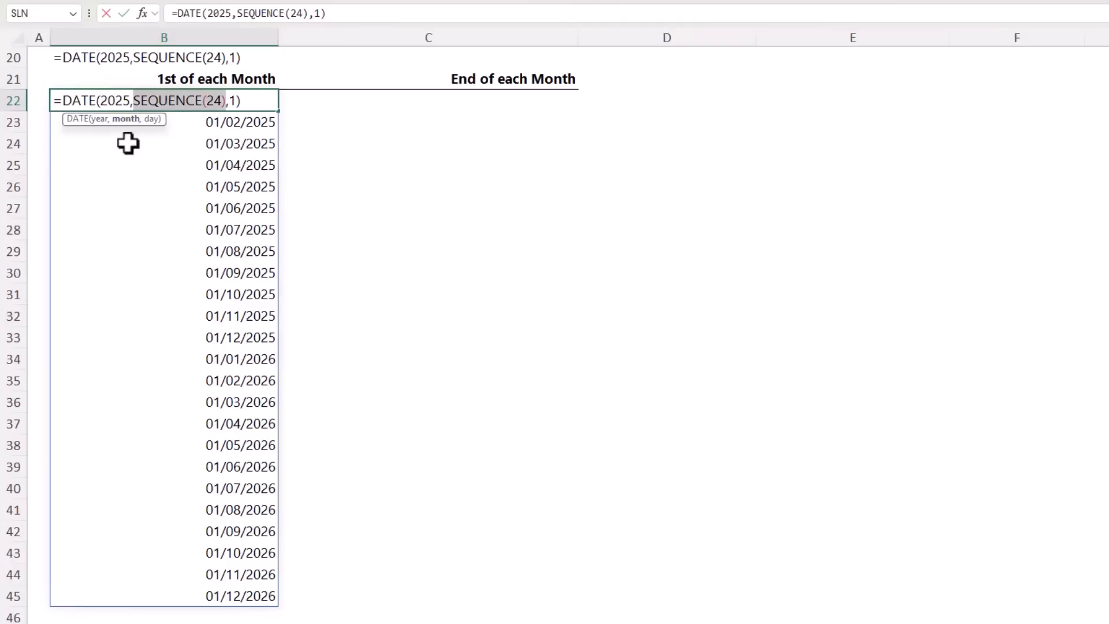
pyautogui.click(151, 119)
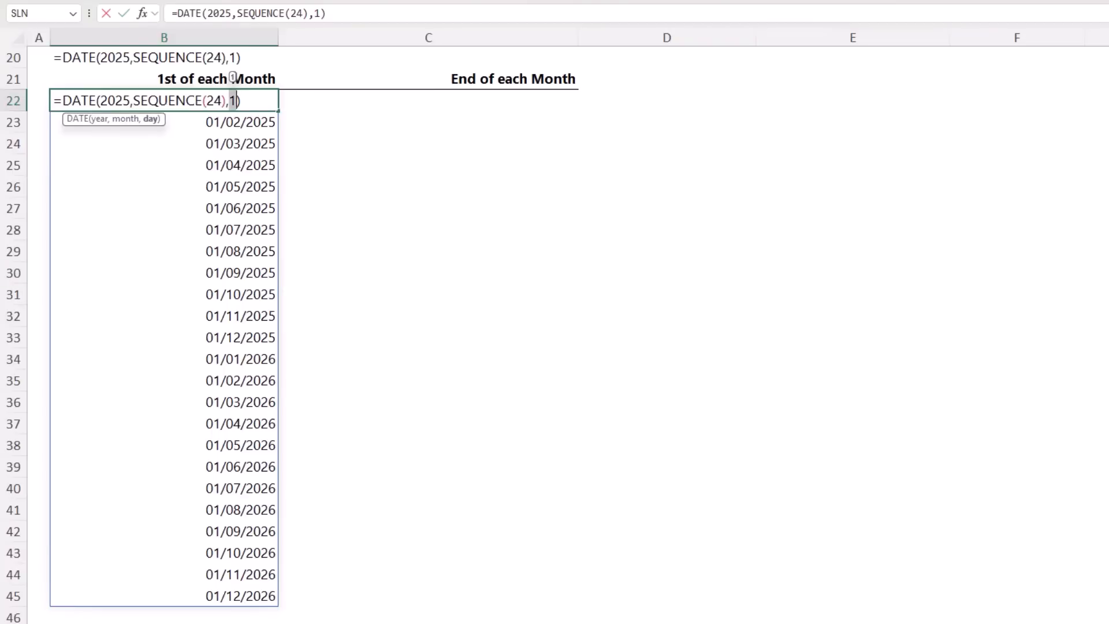
pyautogui.press('Escape')
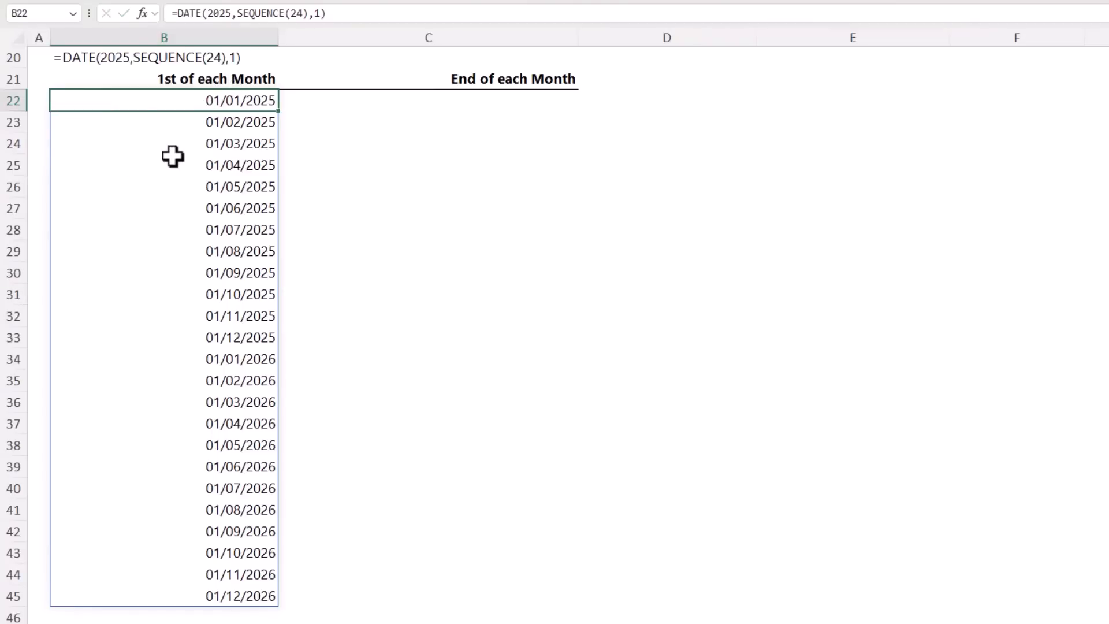
pyautogui.hotkey('ctrl', 'shift', 'Down')
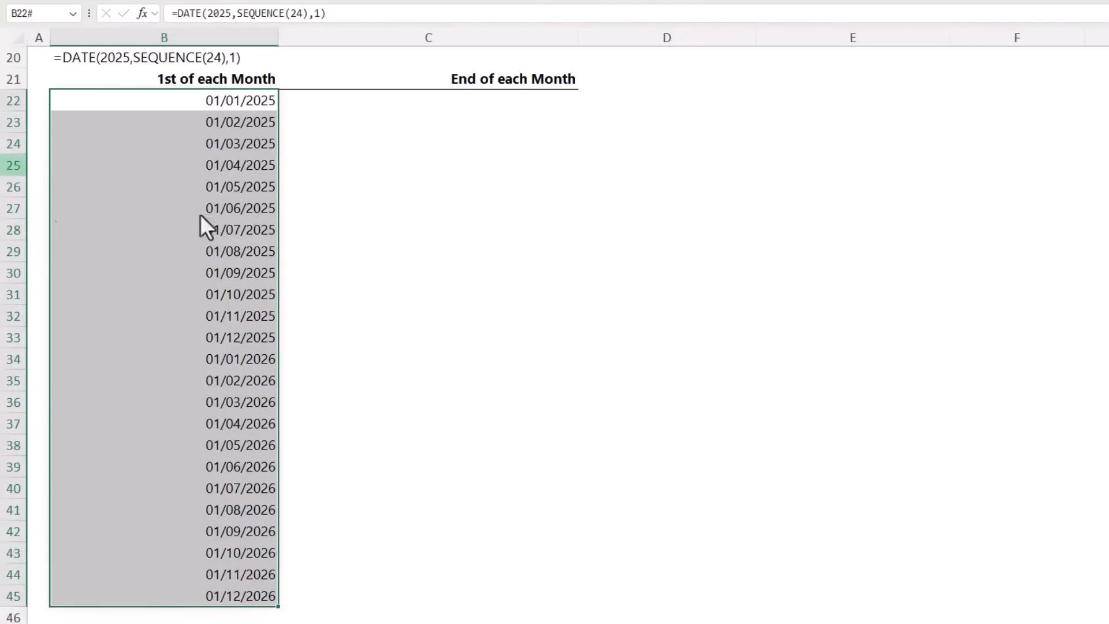
# Fill the DATE formula from B22 into C22 and place it inside EOMONTH as the start_date argument
pyautogui.press('Right')
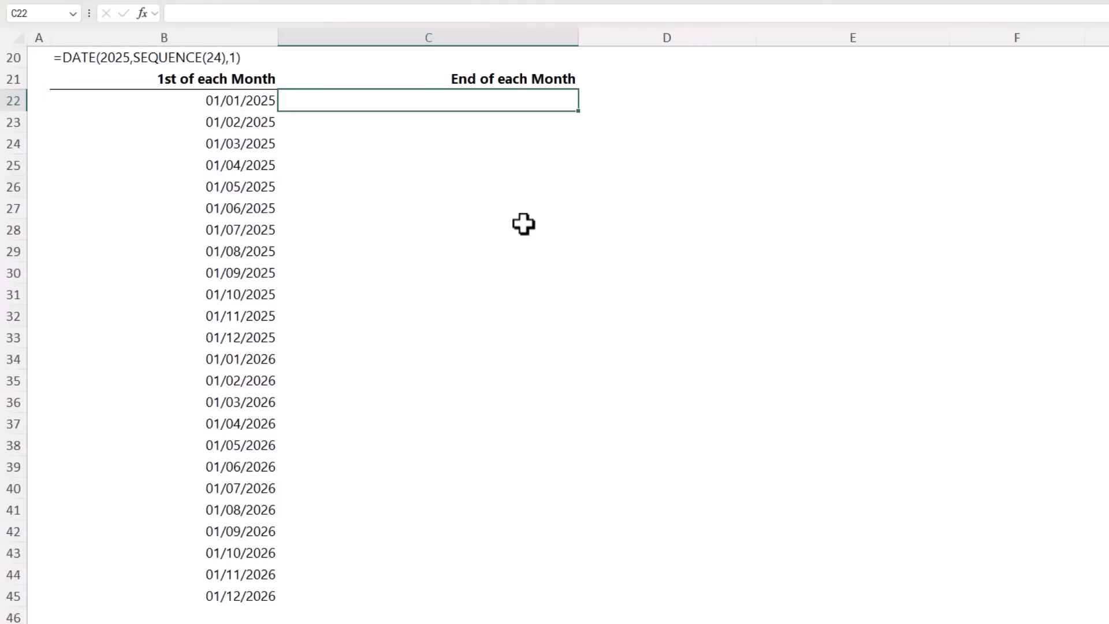
pyautogui.hotkey('ctrl', 'r')
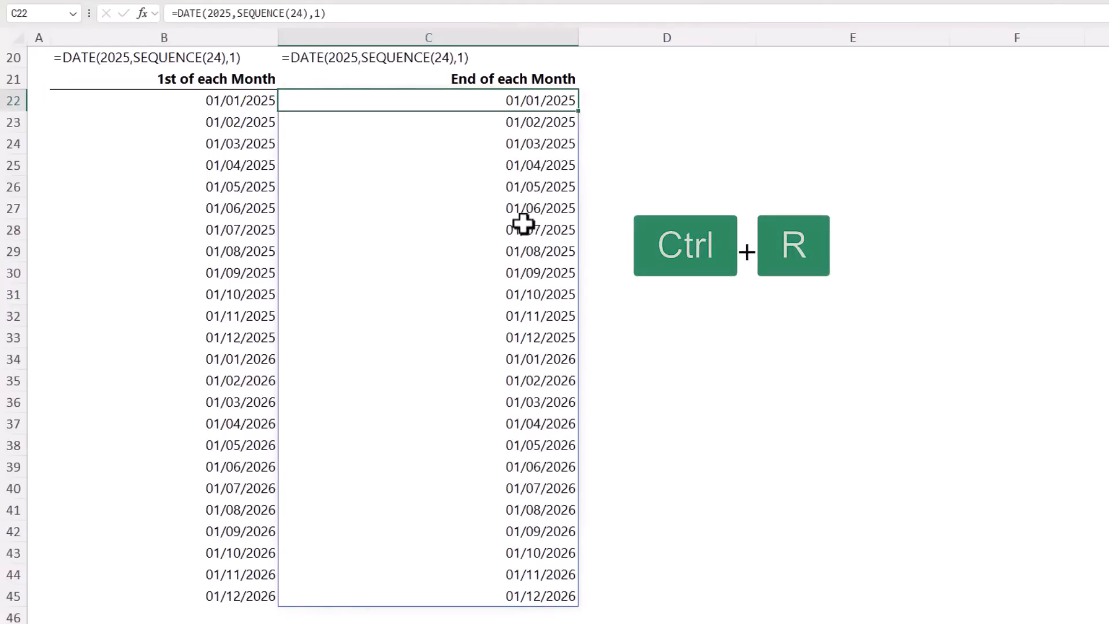
pyautogui.click(176, 13)
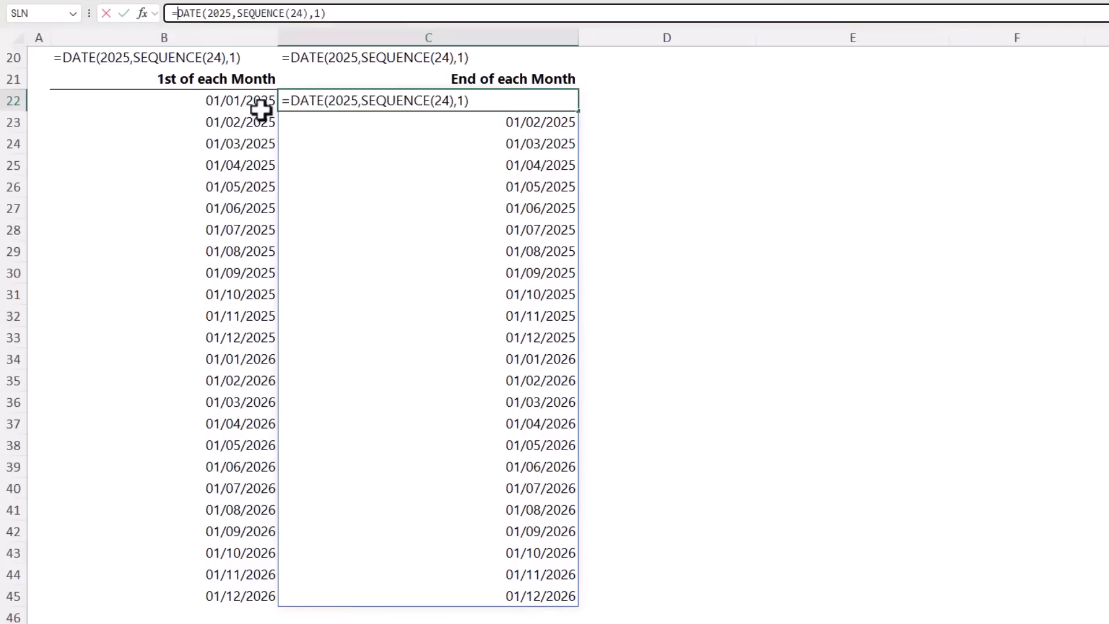
pyautogui.write('eom')
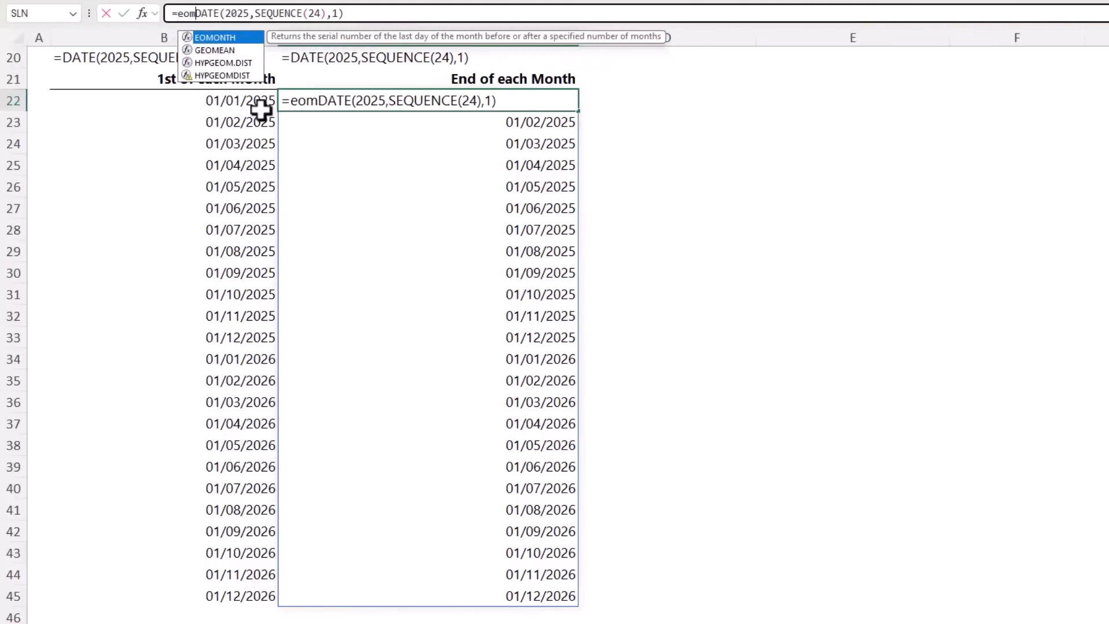
pyautogui.press('Tab')
pyautogui.click(249, 37)
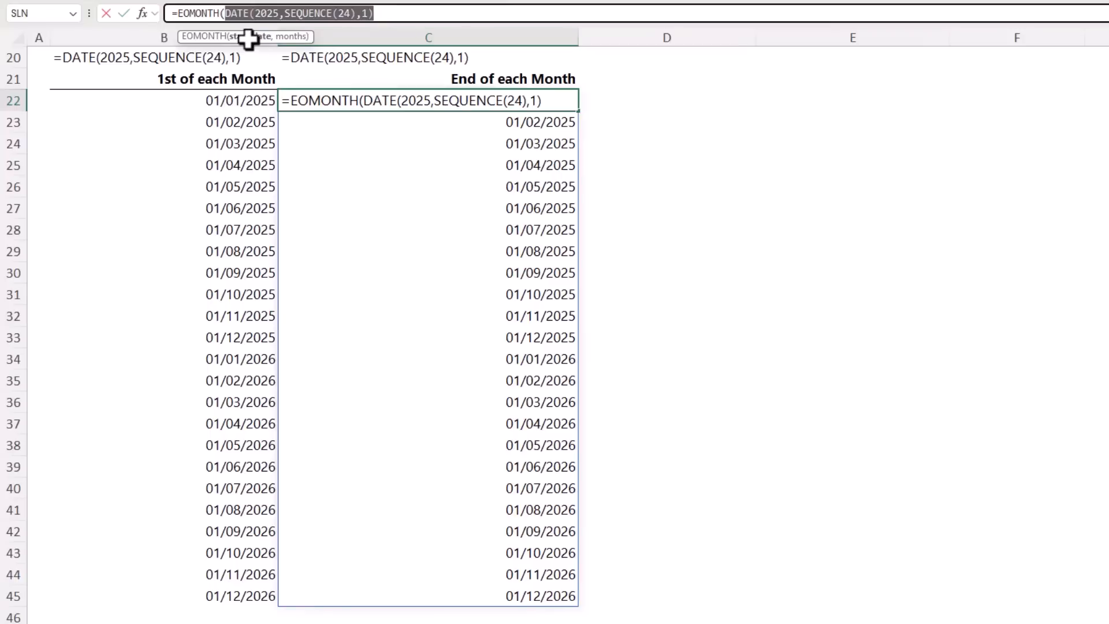
# Set EOMONTH's months argument to 0, close the function, enter the formula and reselect C22
pyautogui.click(376, 13)
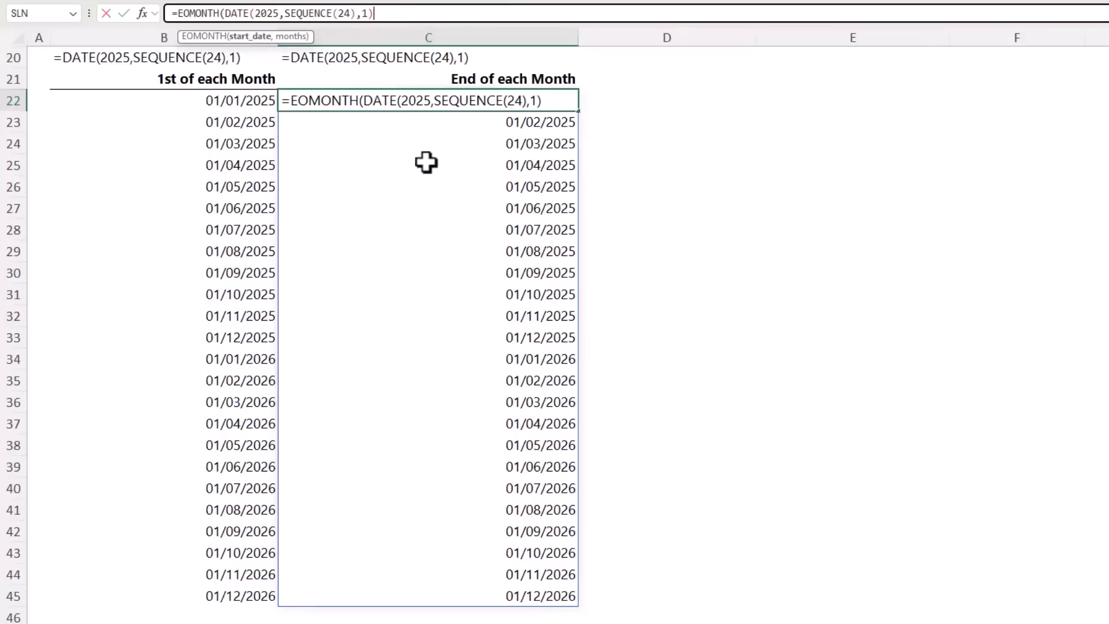
pyautogui.write(',')
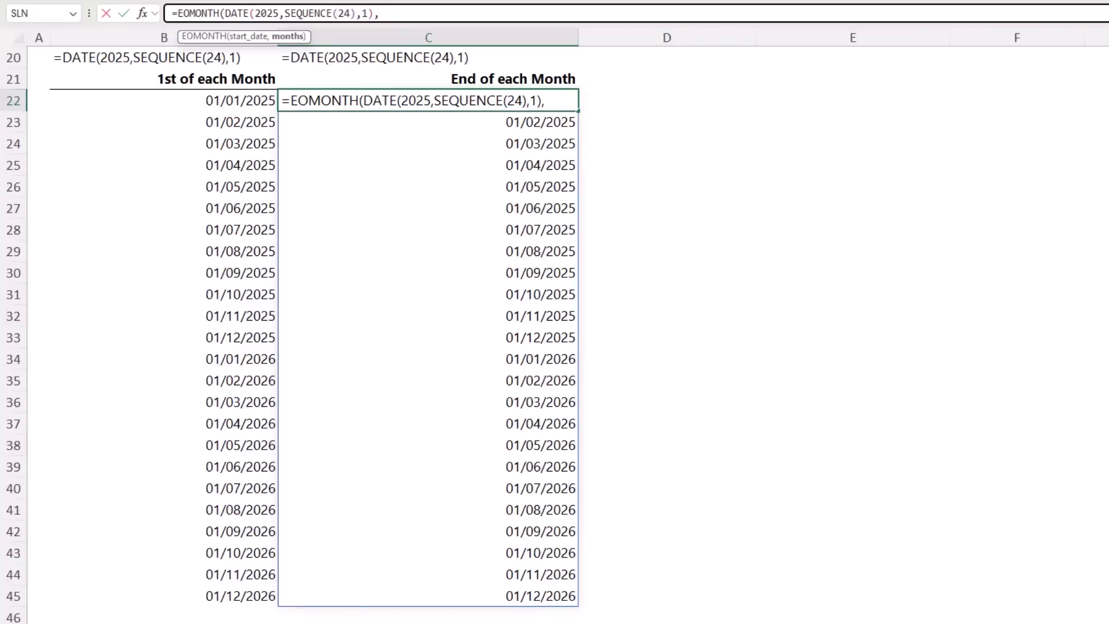
pyautogui.write('0)')
pyautogui.press('Return')
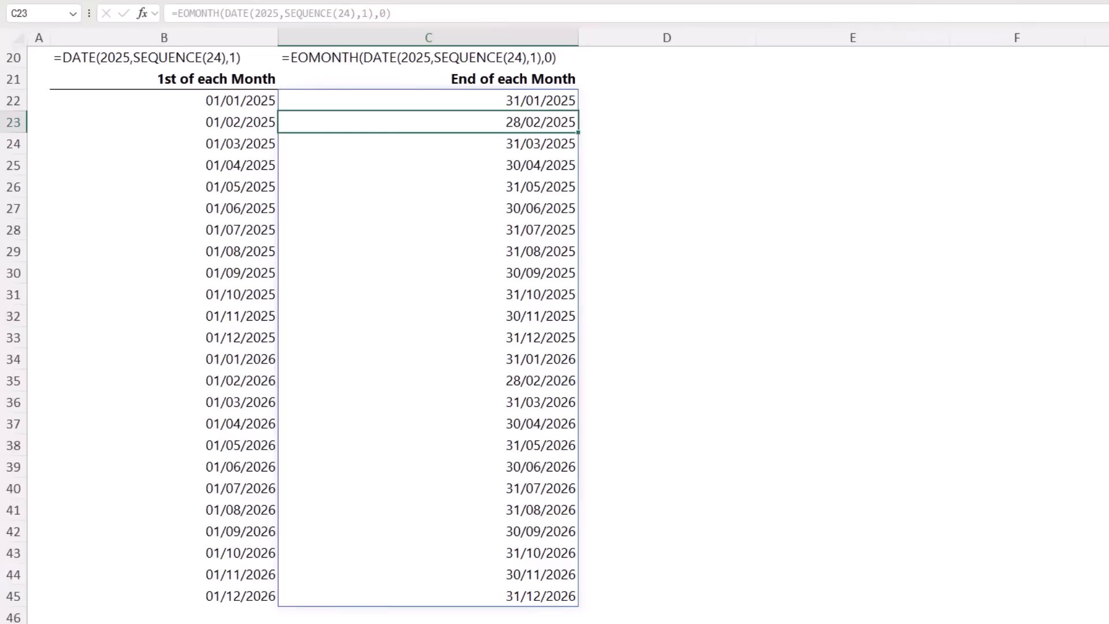
pyautogui.press('Up')
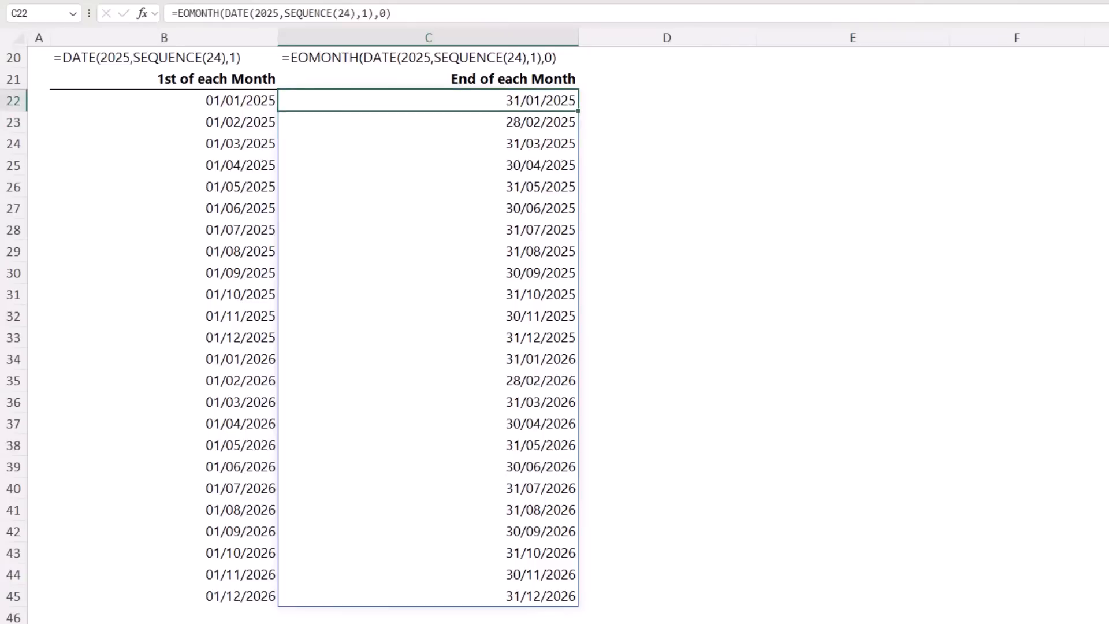
# Inspect the start_date argument of the EOMONTH formula in C22, leaving the formula as it is
pyautogui.click(268, 14)
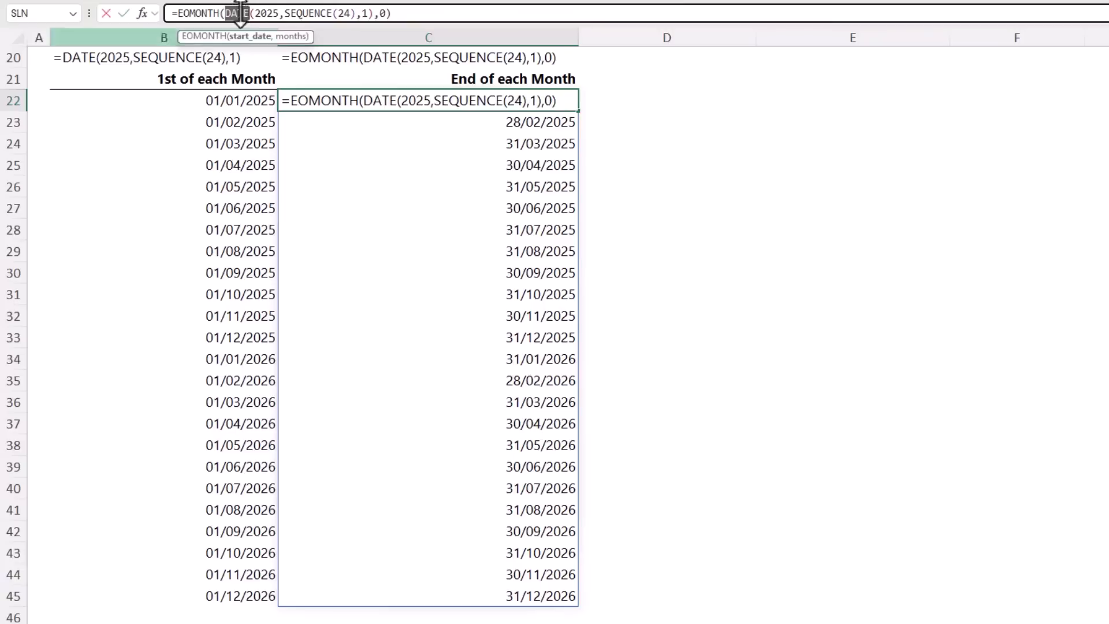
pyautogui.doubleClick(237, 14)
pyautogui.click(246, 36)
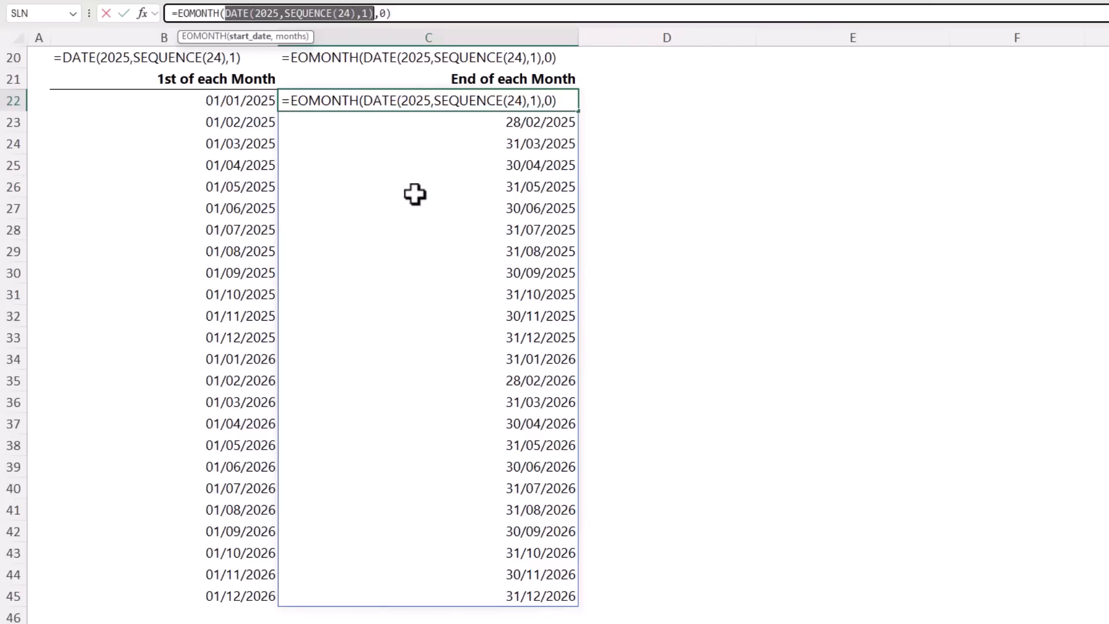
pyautogui.press('Escape')
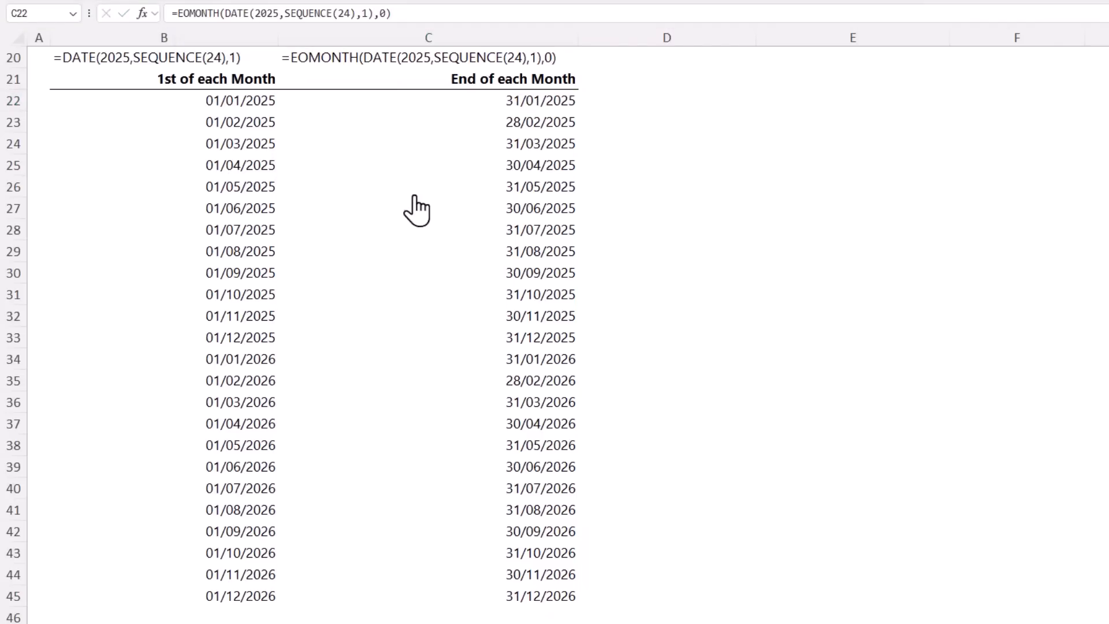